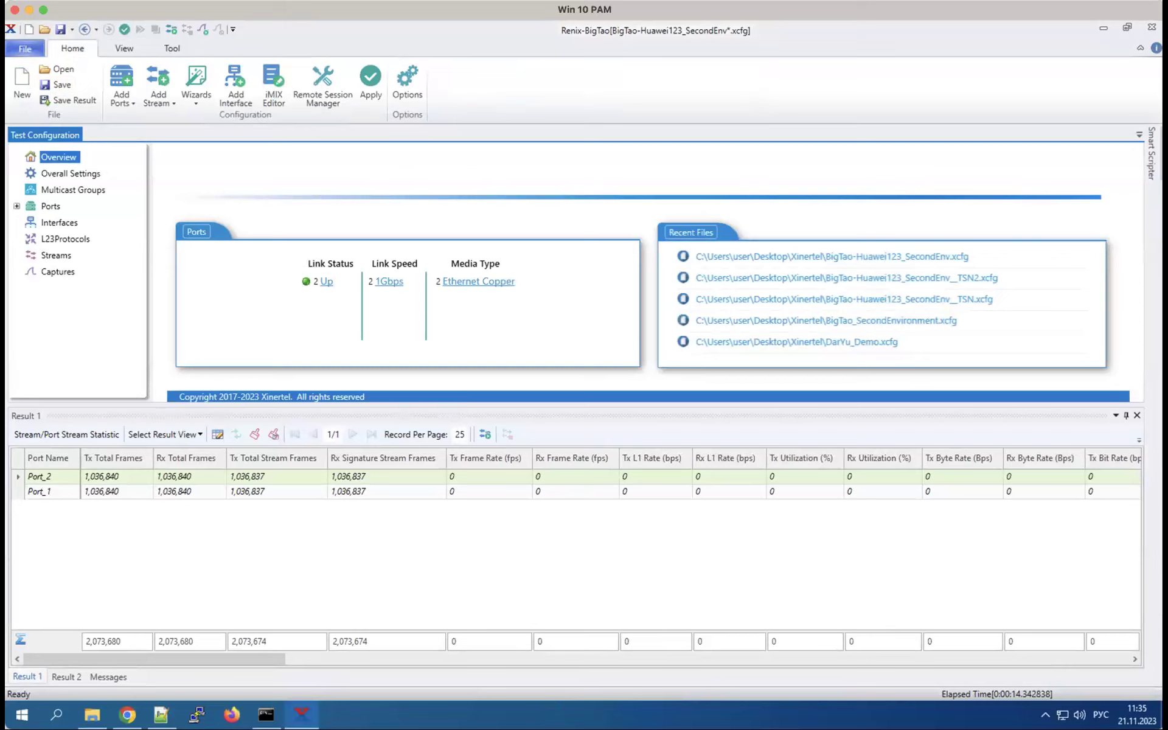
Mark Port5 of Card1 on chassis 10.0.11.104 for reservation and cancel the chassis selection
left_click(467, 539)
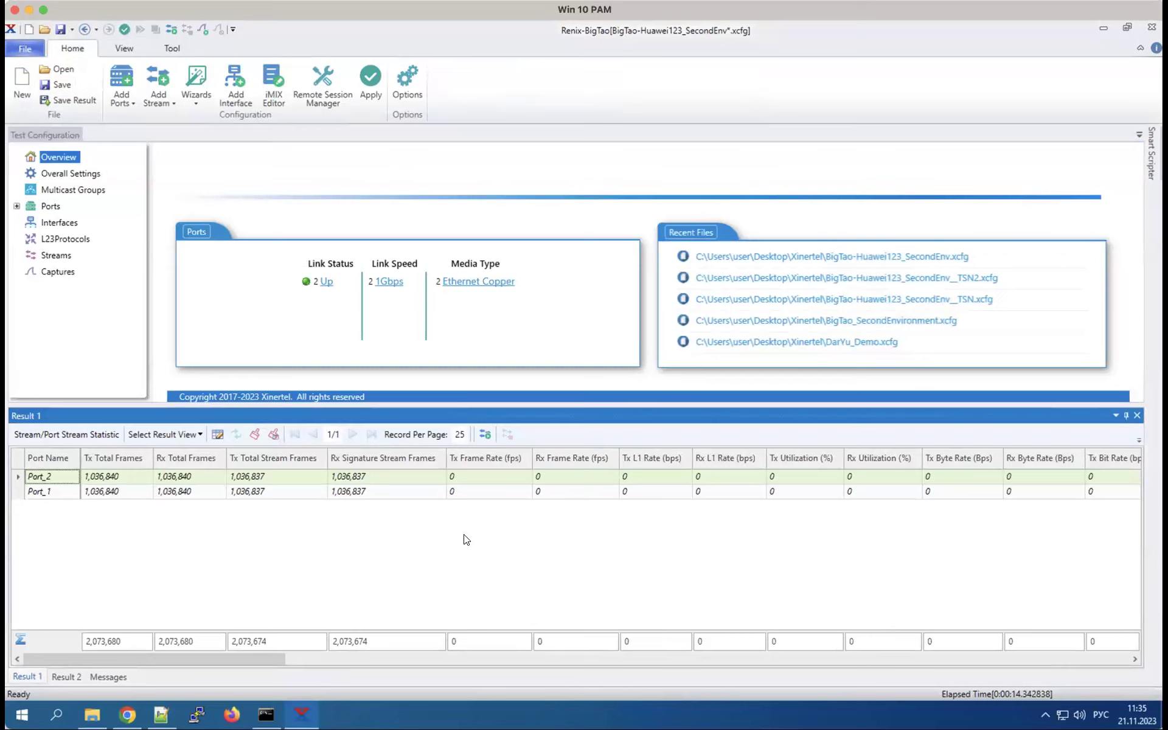
left_click(300, 162)
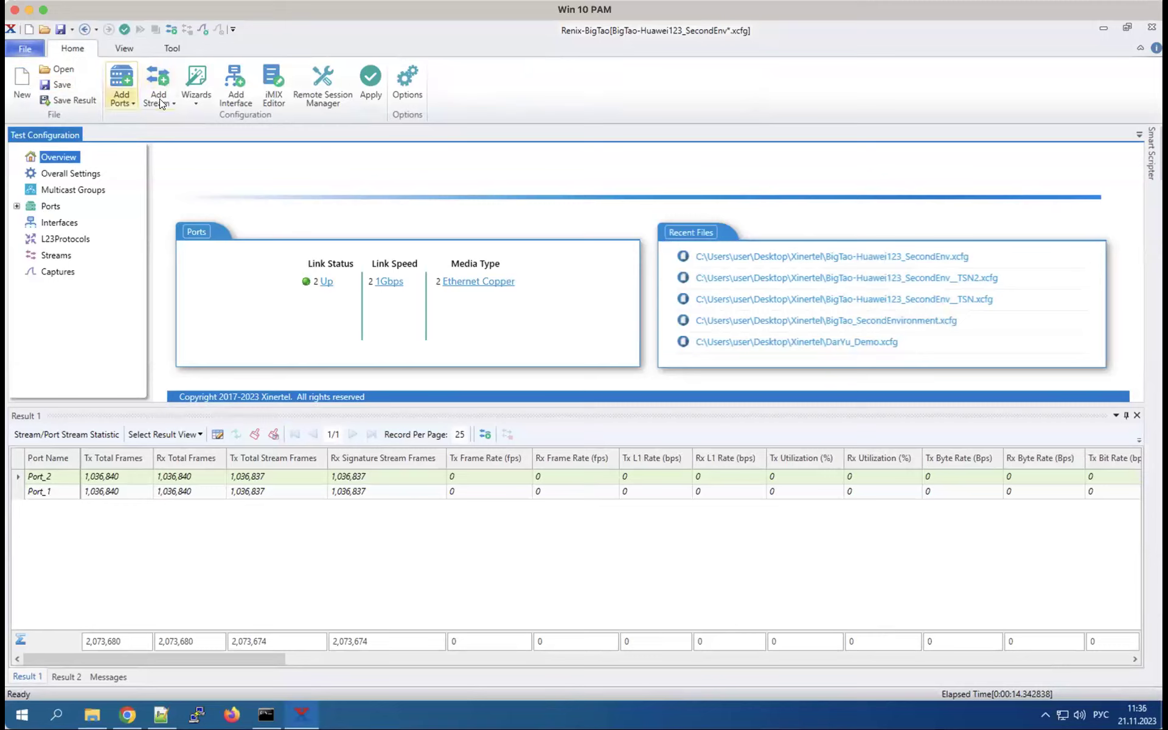
left_click(123, 101)
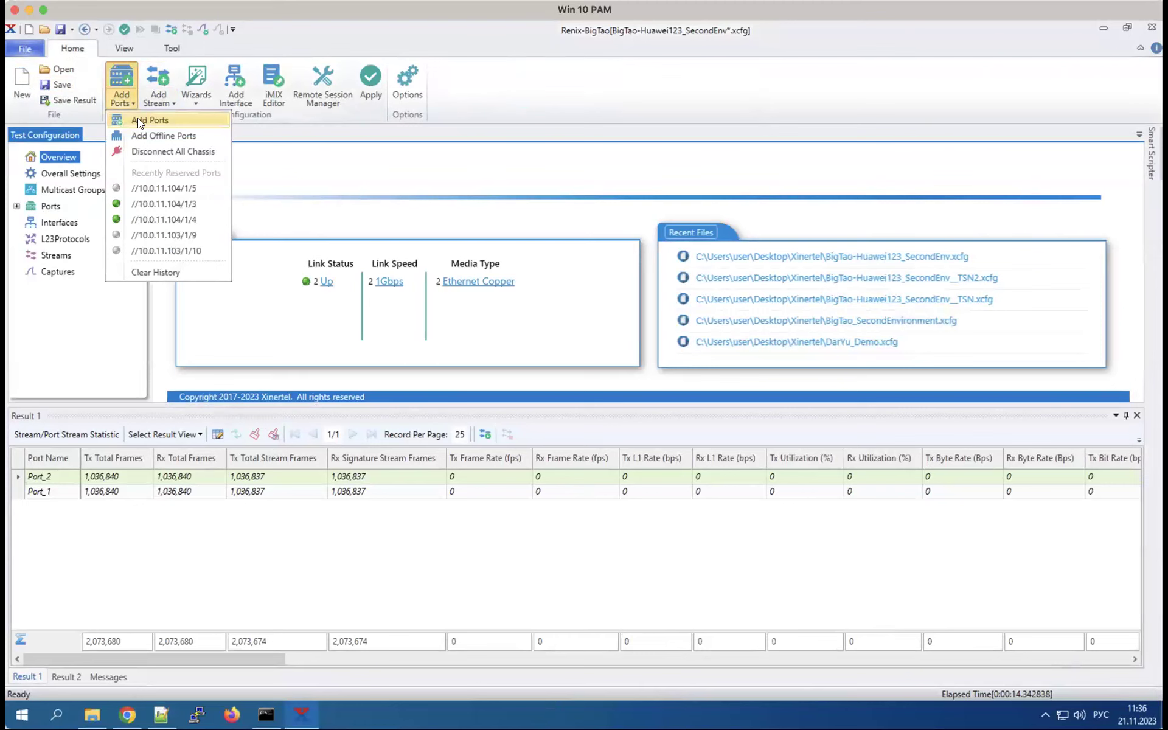
left_click(137, 120)
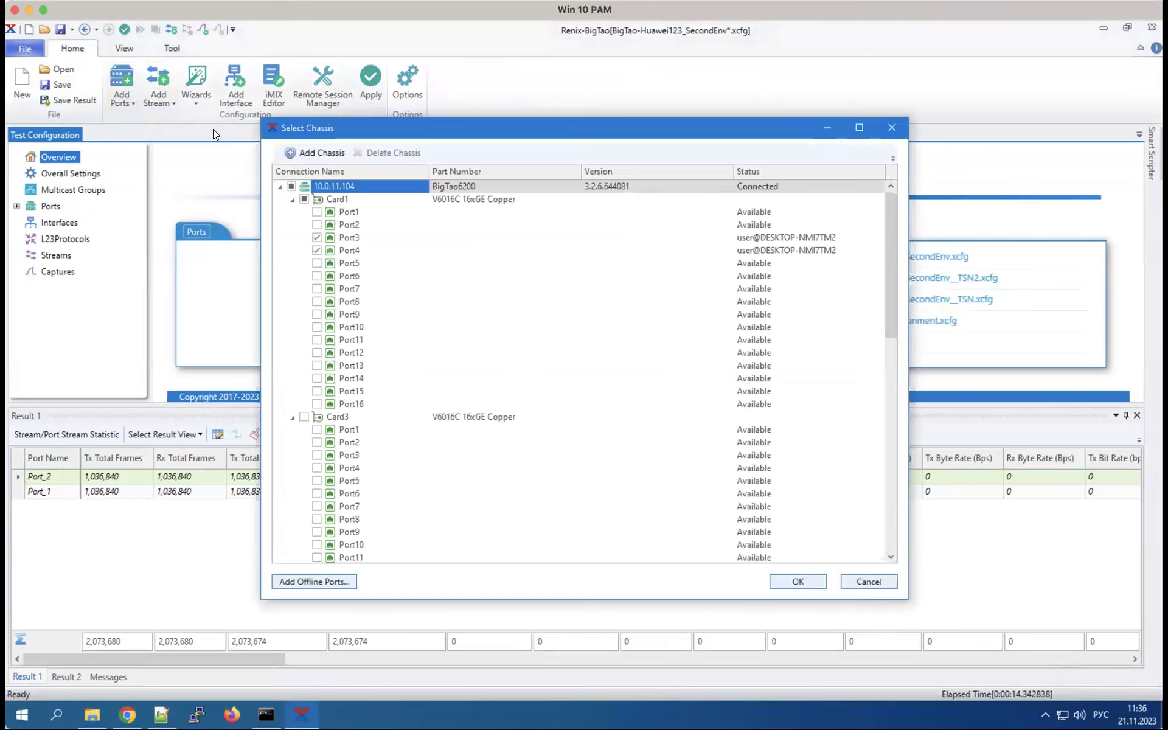
left_click(351, 264)
left_click(316, 263)
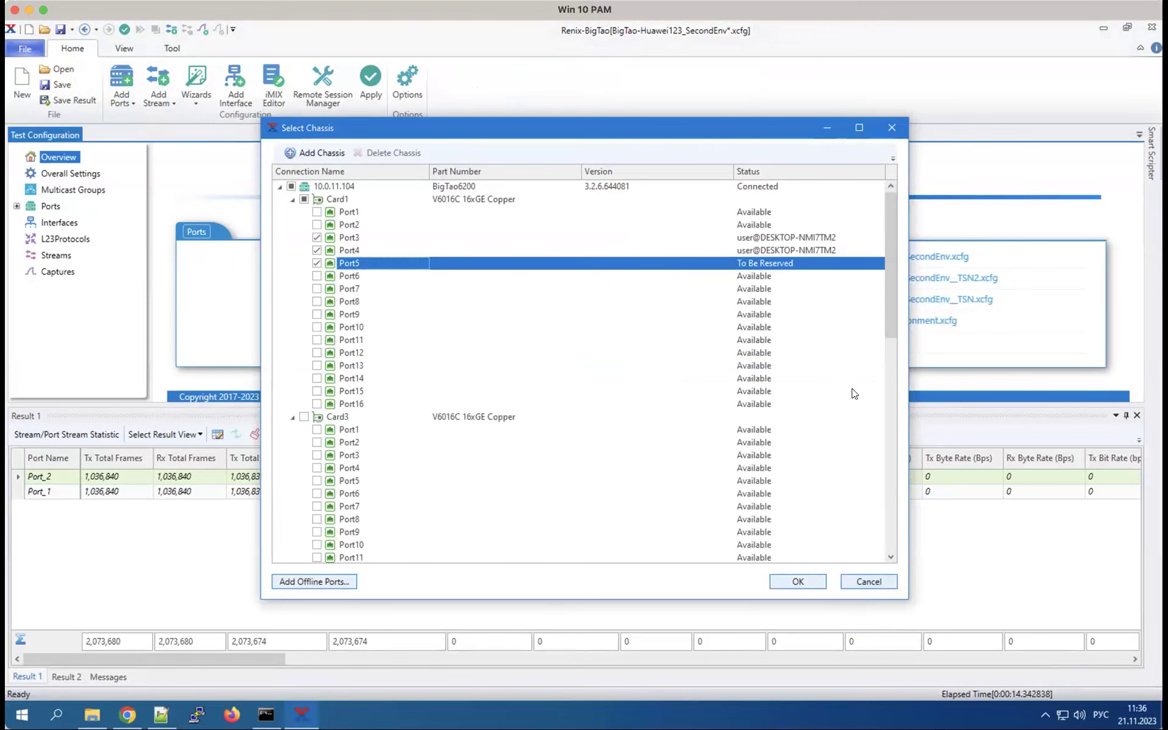
left_click(868, 582)
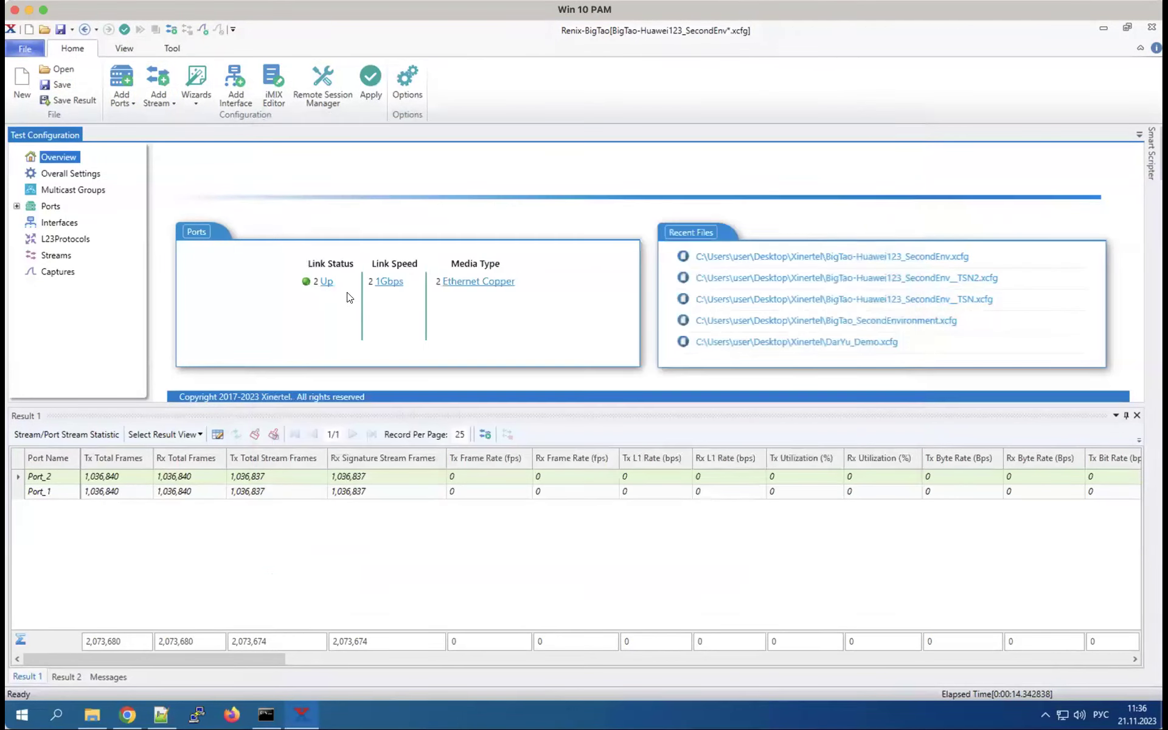
Display the configured ports and widen the Port Location column to fit the full locations
left_click(52, 207)
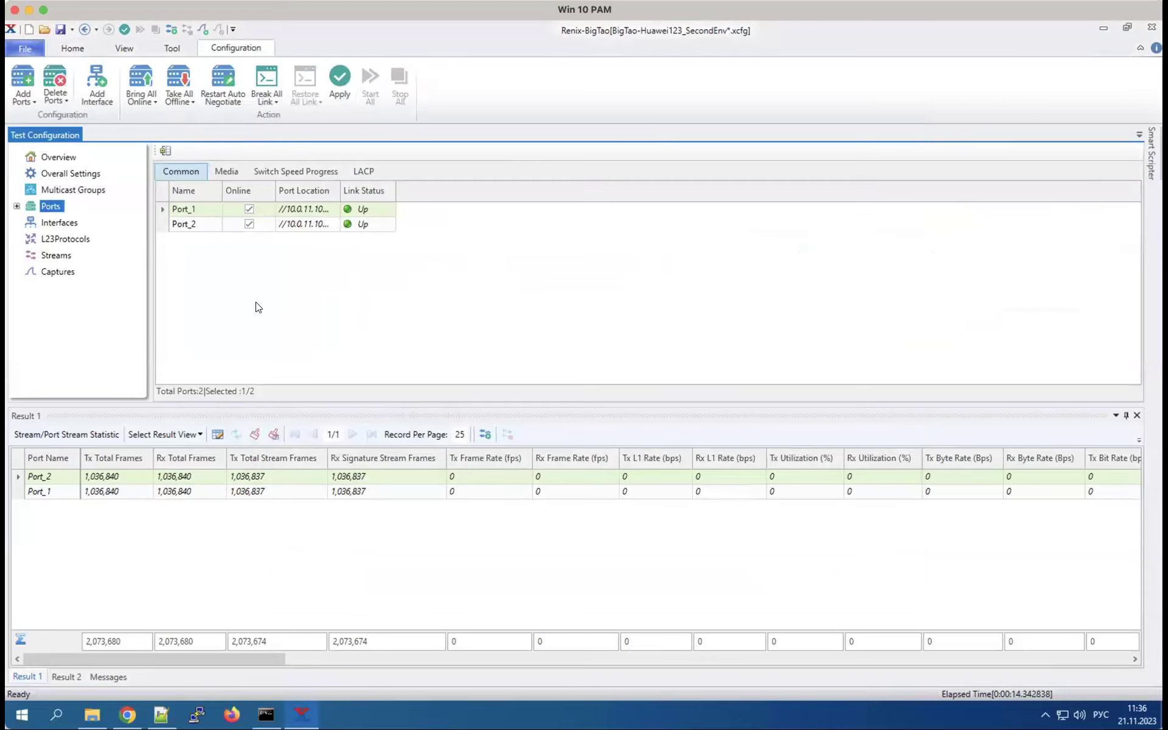
left_click_drag(339, 189, 406, 190)
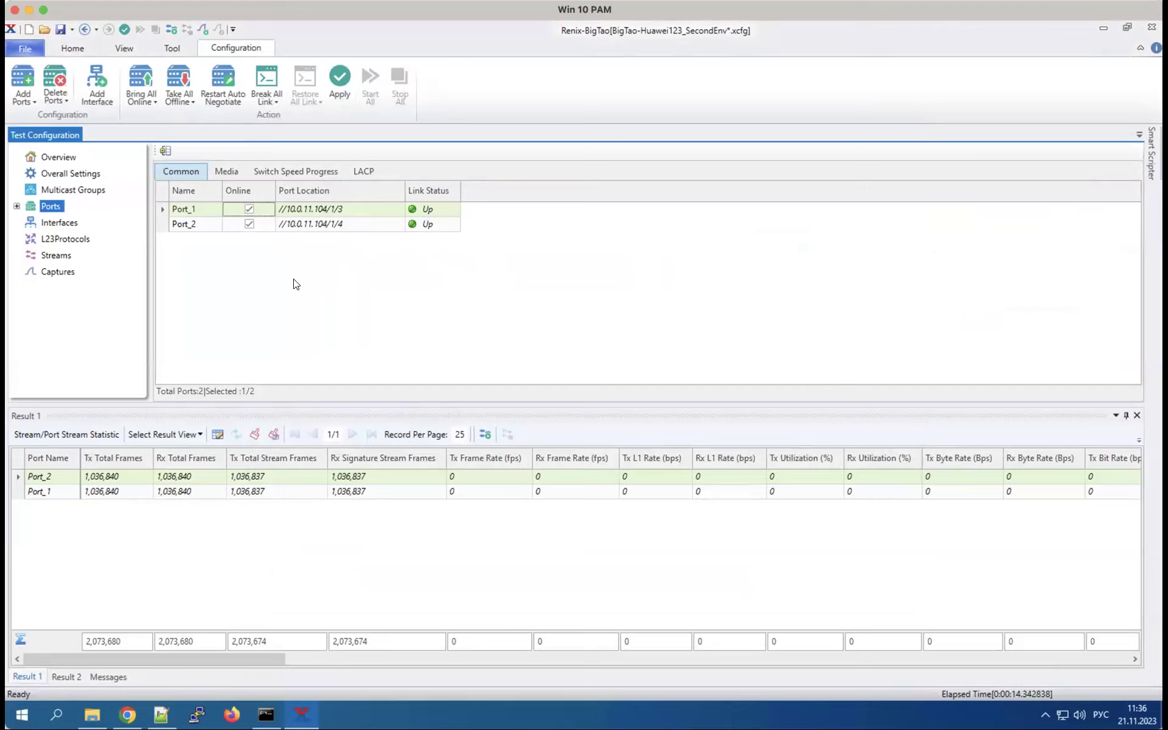
left_click(68, 47)
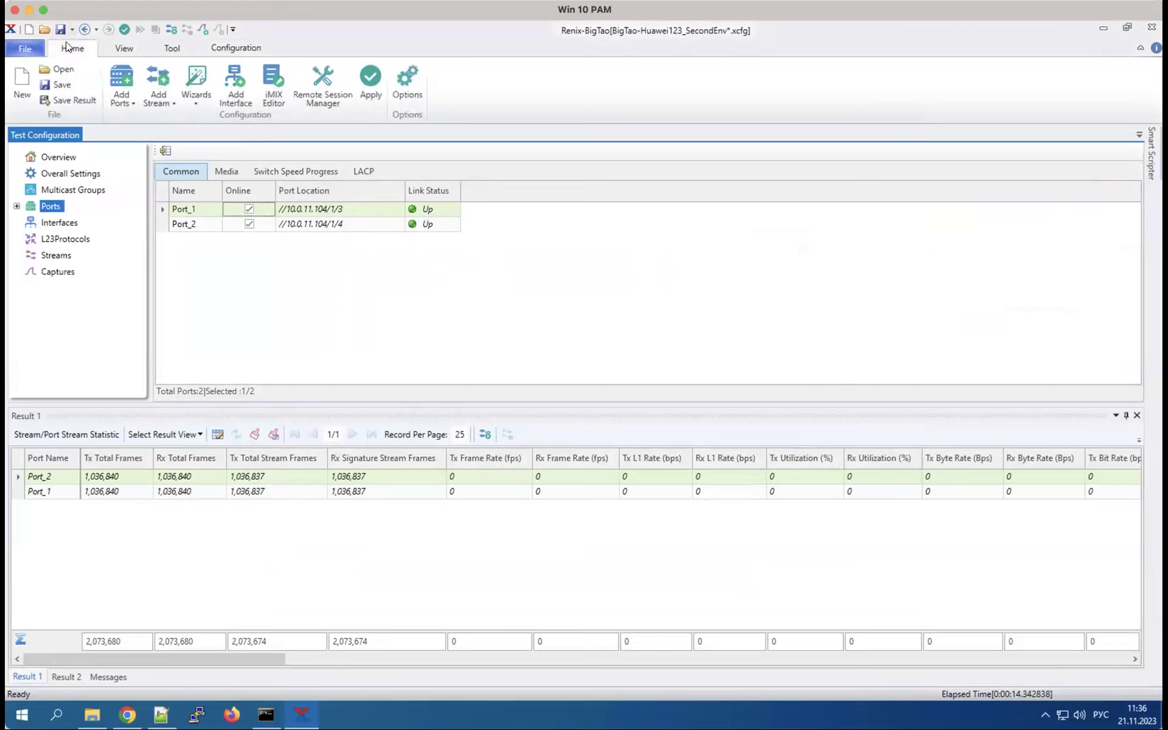
Open the stream template transmitted from Port_1 in the Stream Editor
left_click(57, 256)
left_click(203, 193)
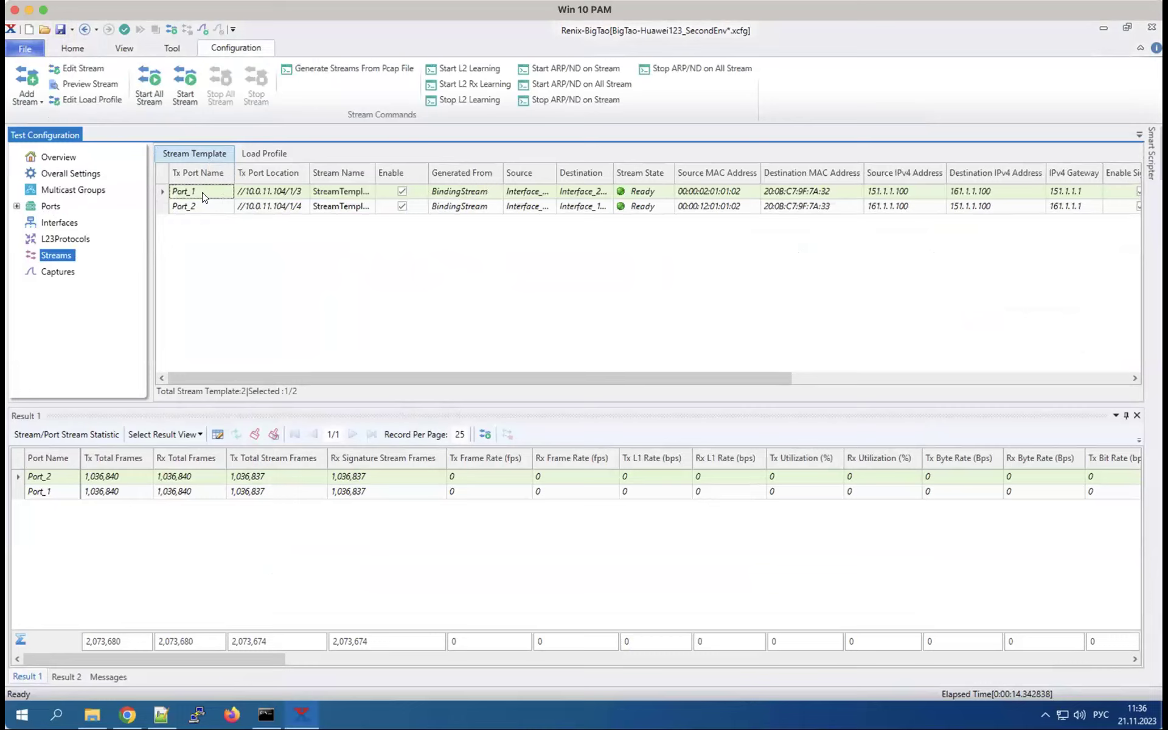
right_click(203, 196)
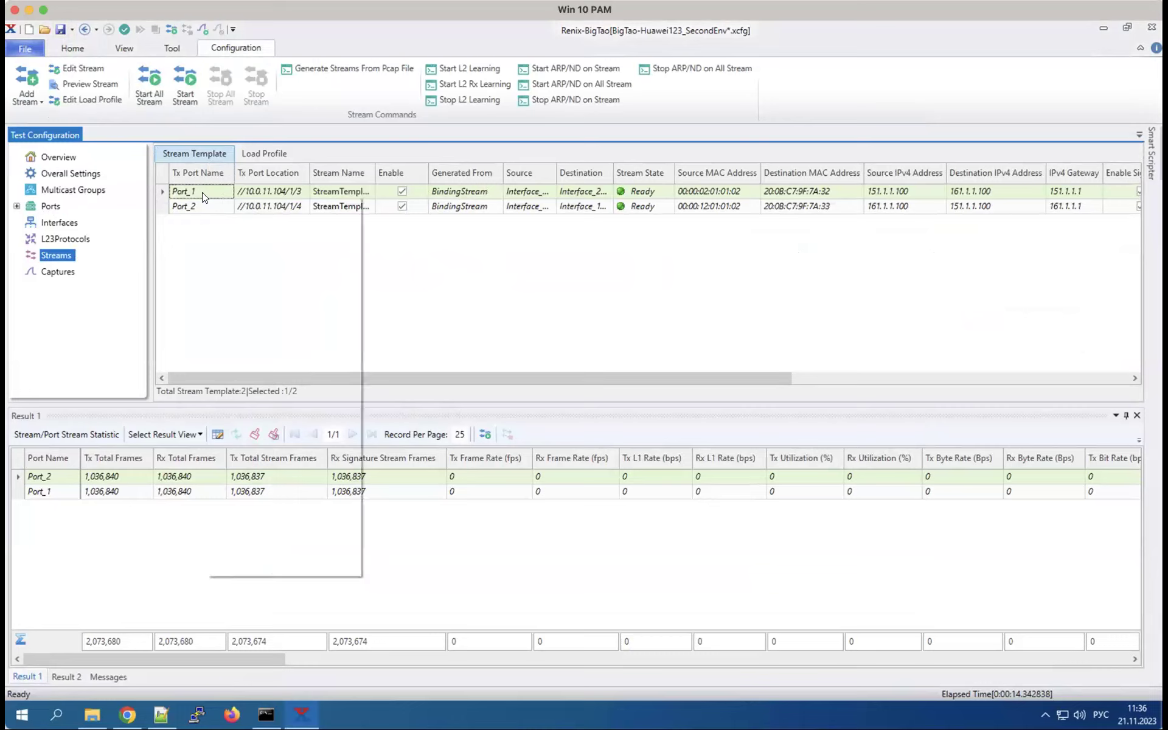
left_click(256, 379)
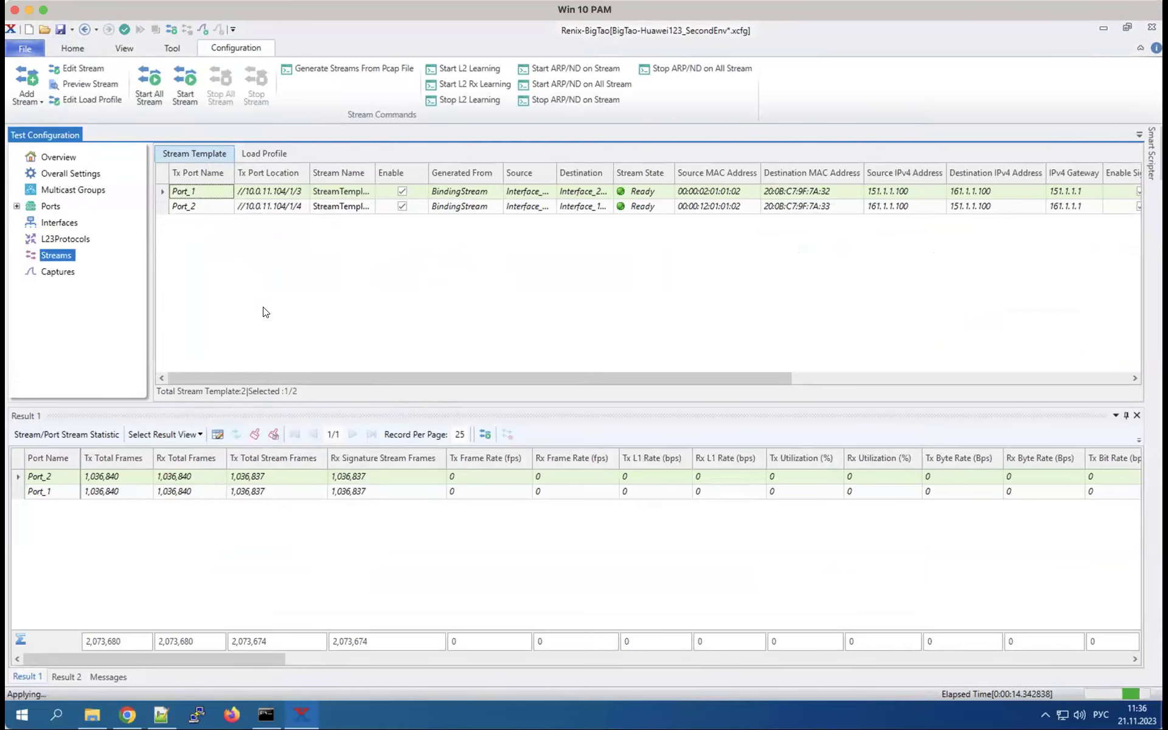
double_click(219, 195)
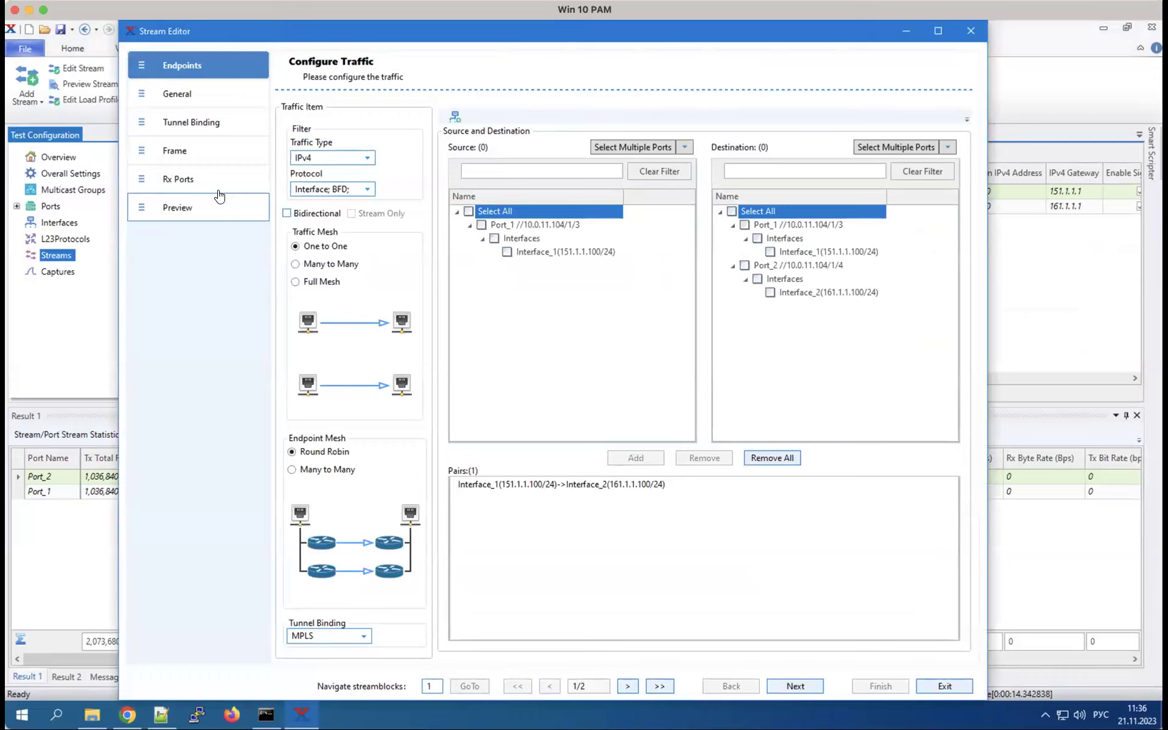
Review the stream's General and Tunnel Binding settings and bring up its Frame configuration
left_click(193, 95)
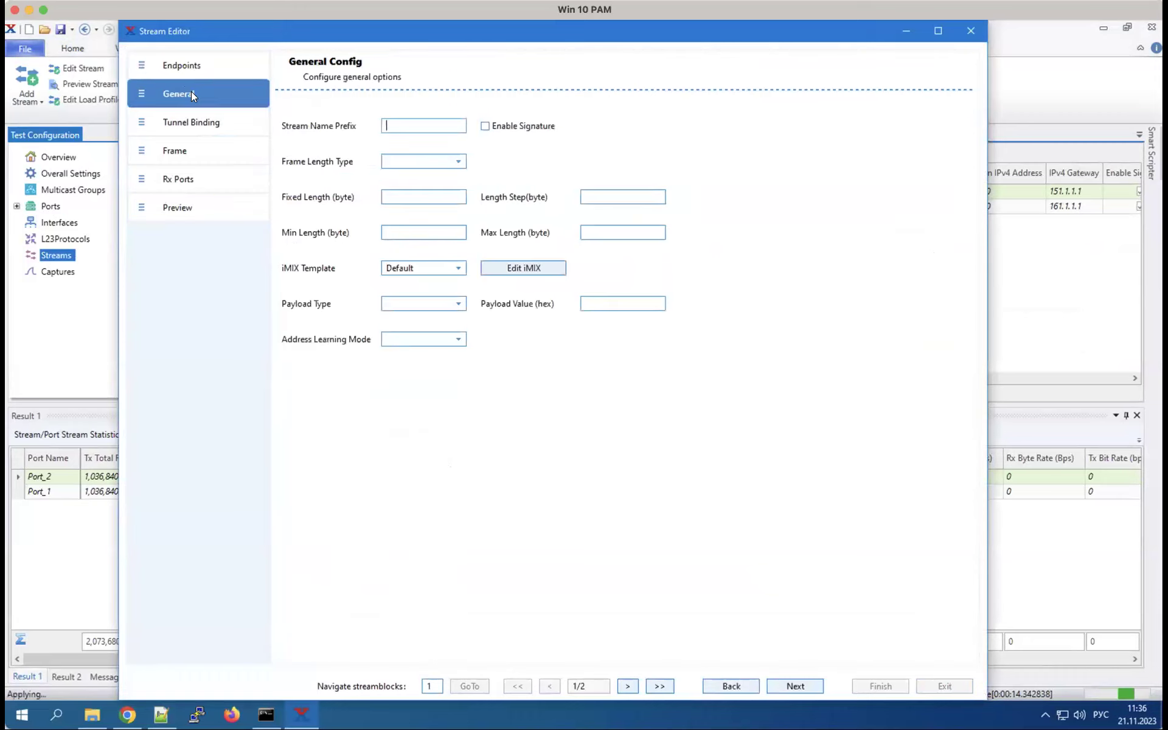
left_click(186, 117)
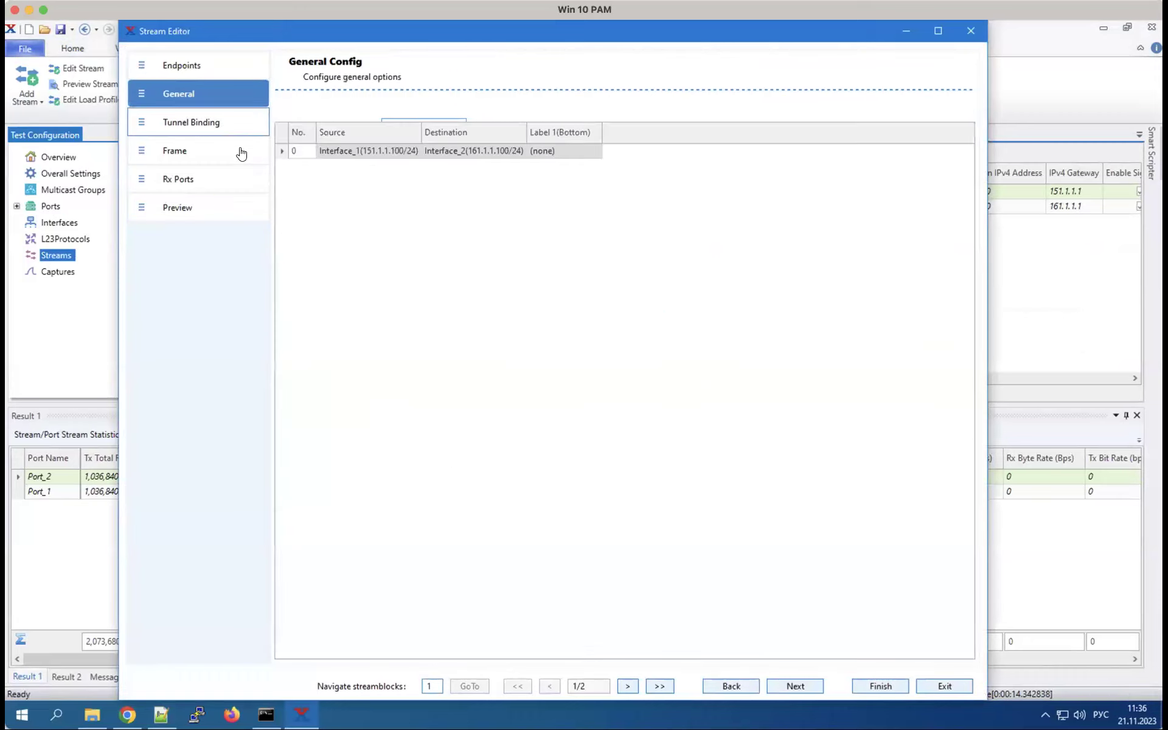
left_click(215, 157)
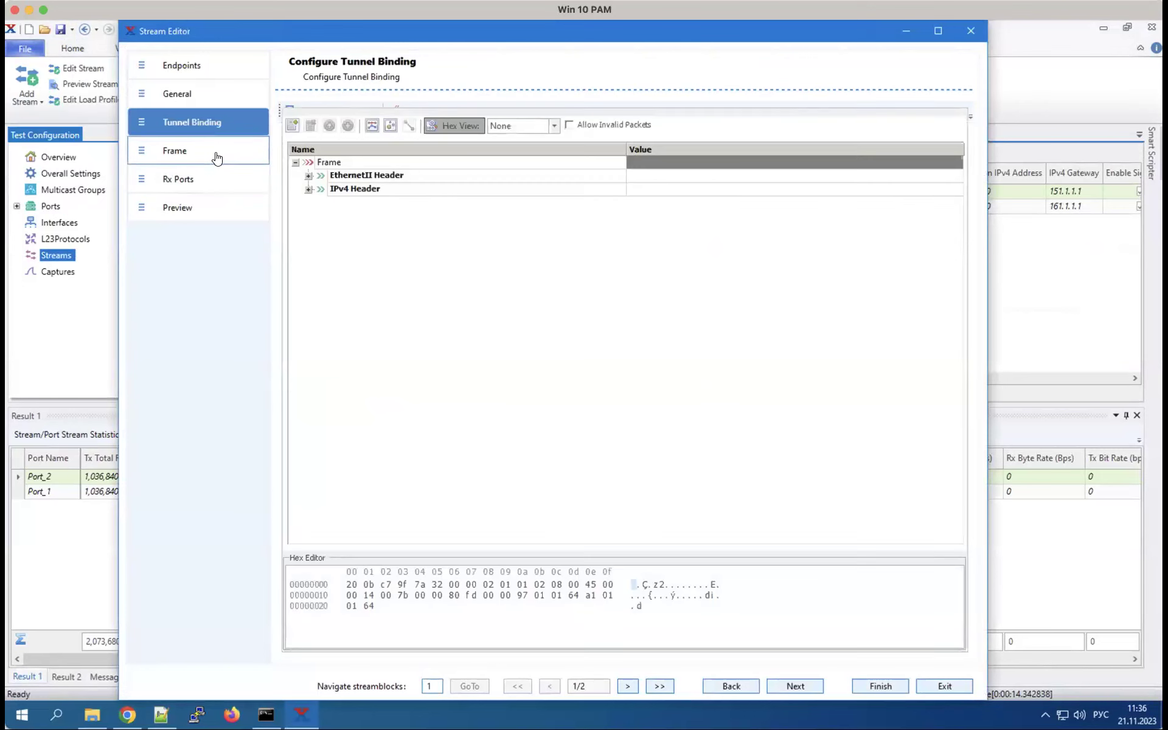
Expand the frame's EthernetII and IPv4 headers and the TOS/DiffServ field to examine their values
left_click(307, 176)
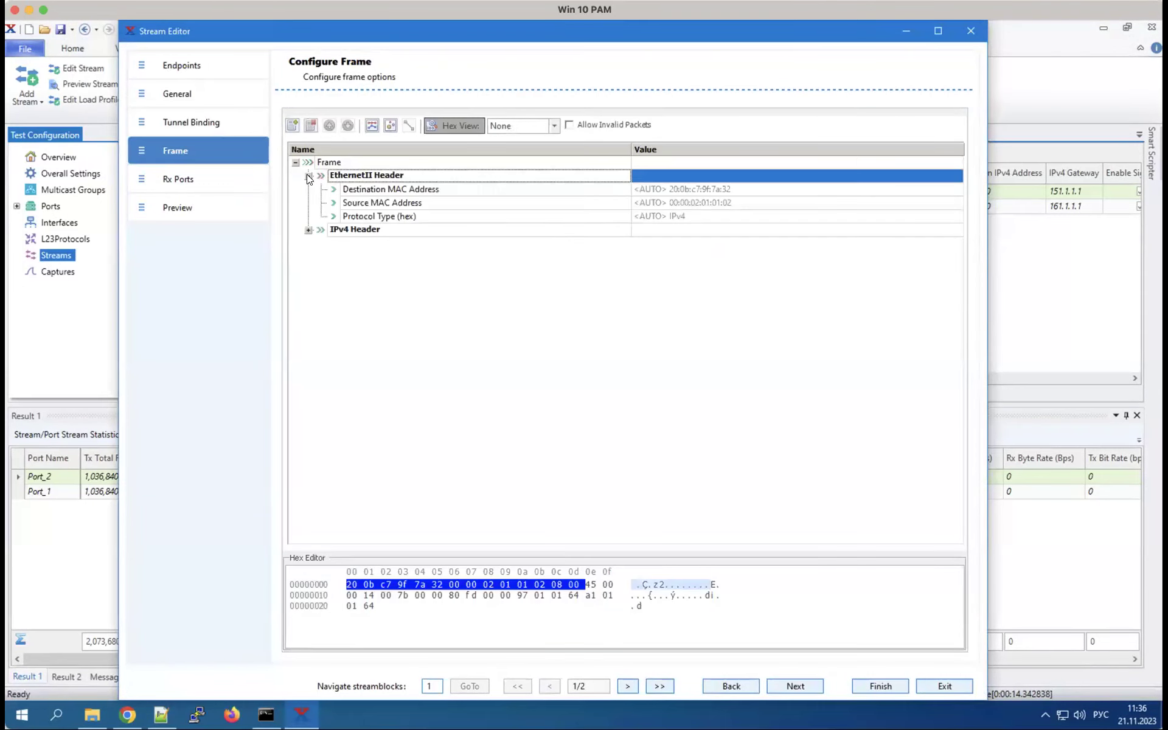
left_click(308, 230)
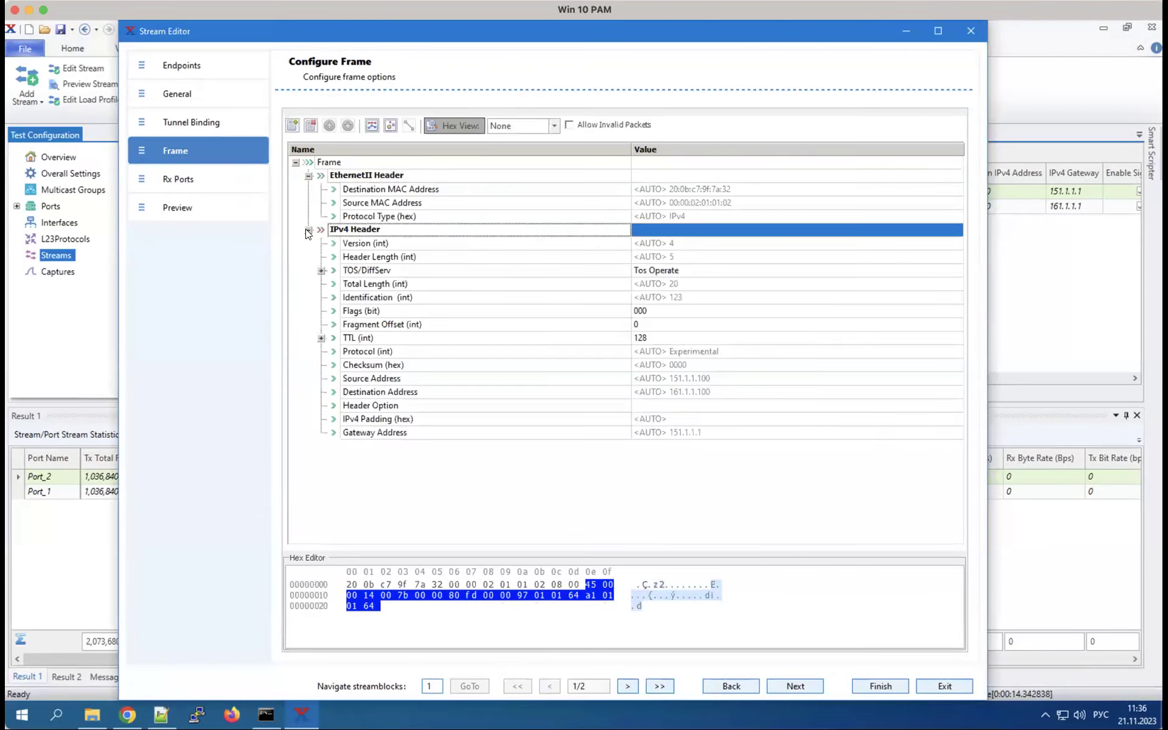
left_click(445, 173)
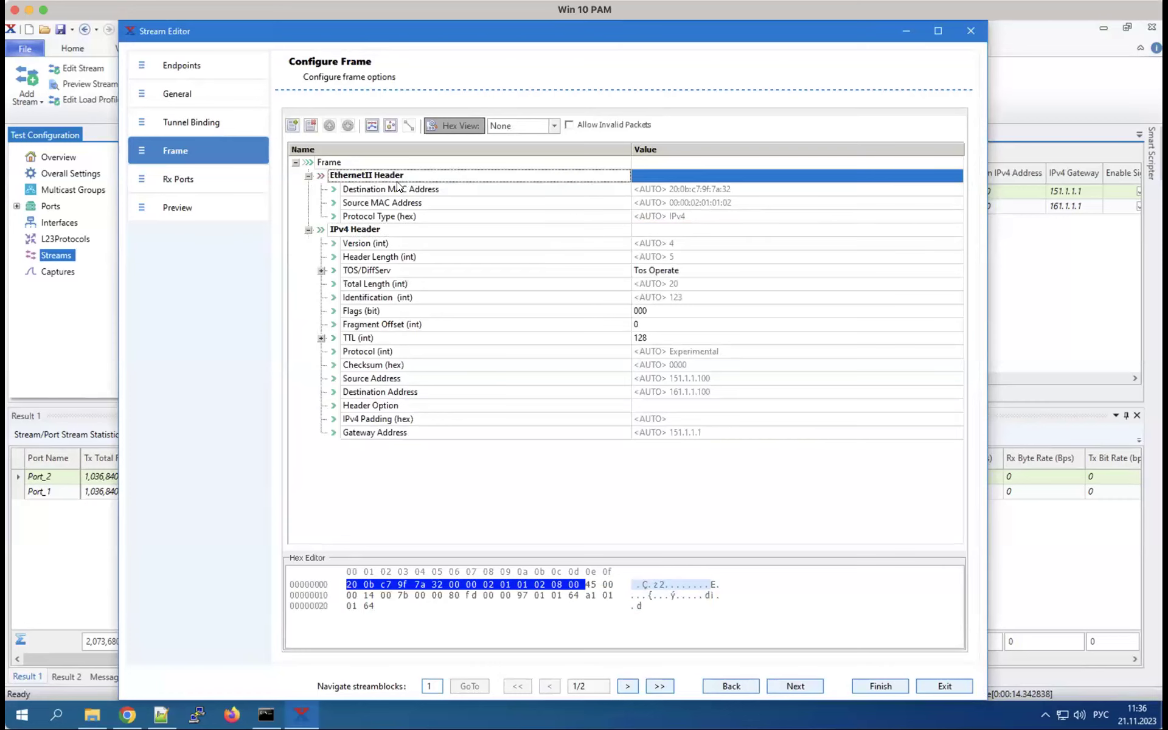
left_click(426, 234)
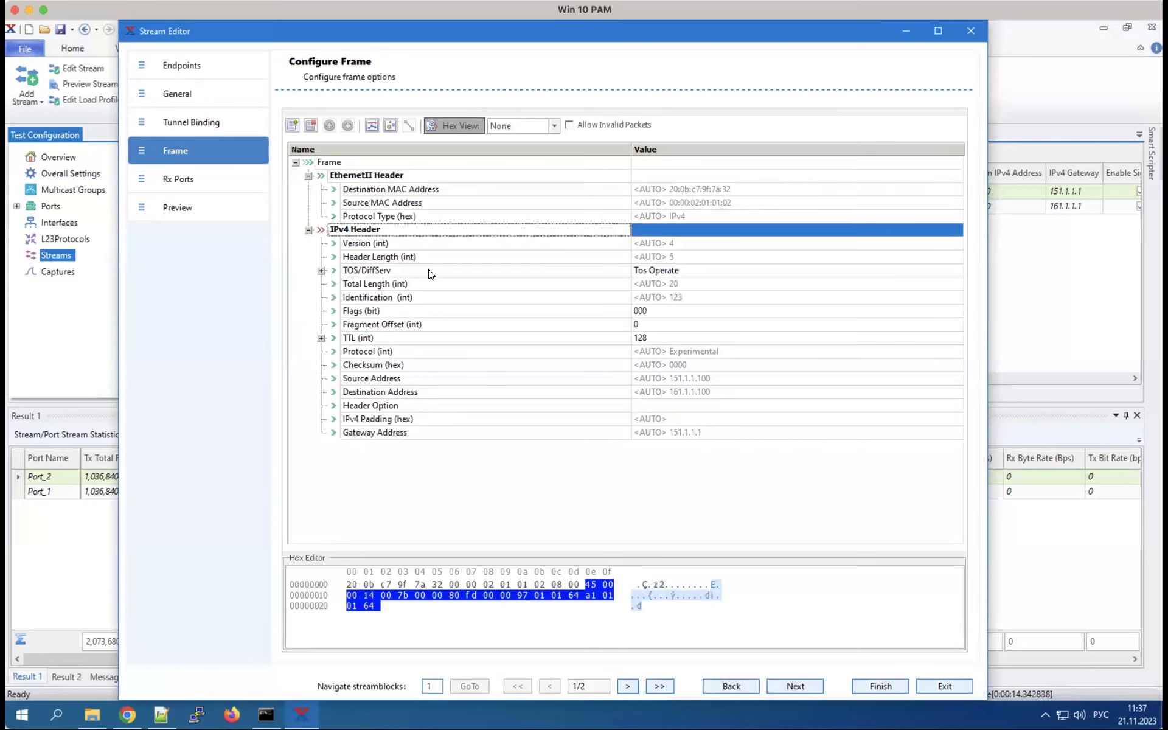
left_click(430, 273)
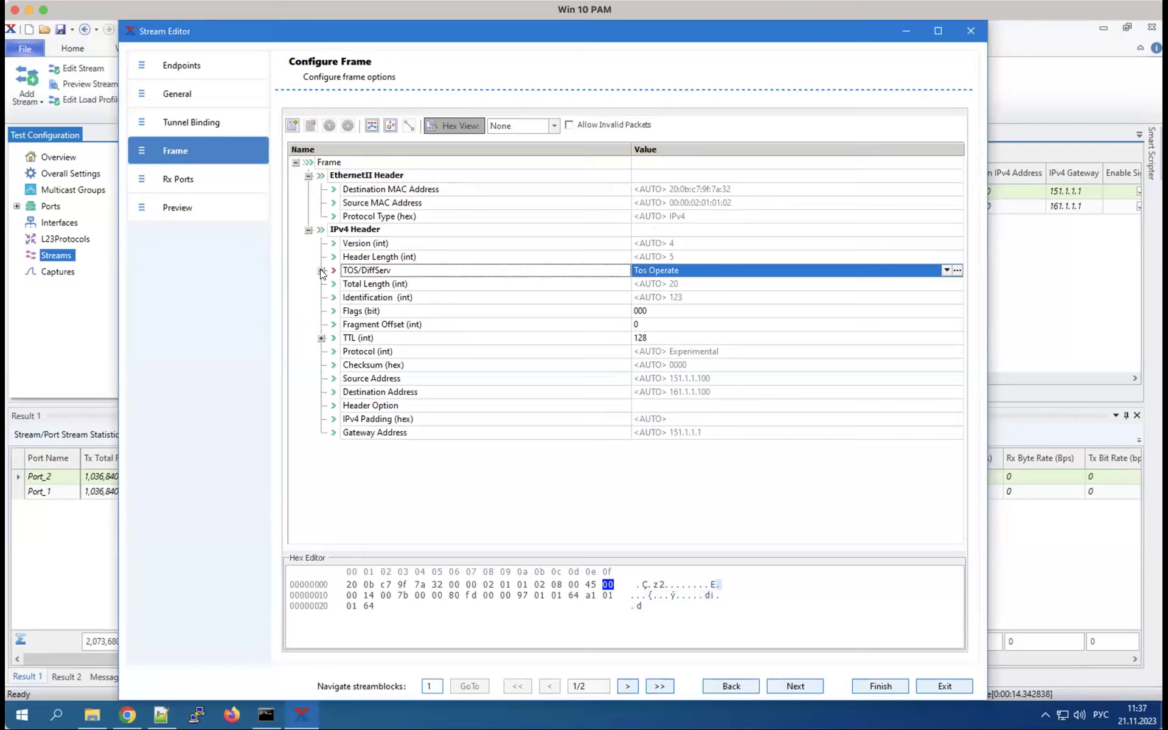
left_click(322, 272)
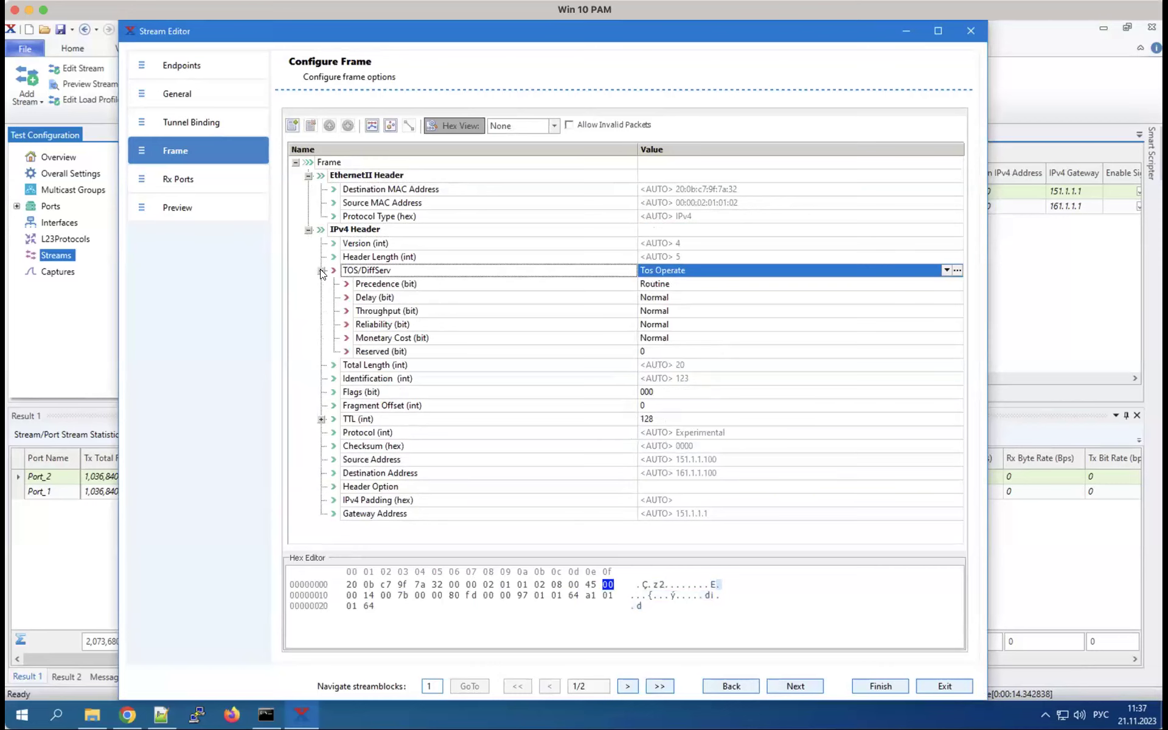
Expand the IPv4 TTL field and inspect its modifier's Start and Count settings without changing them
left_click(682, 417)
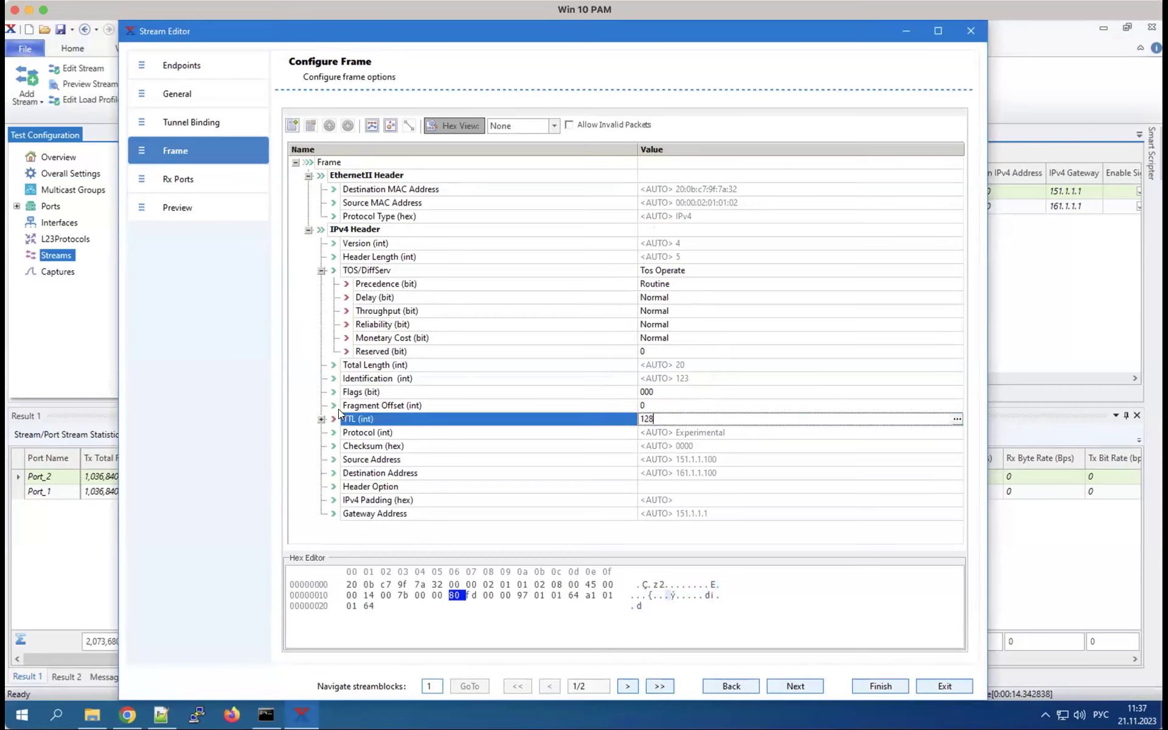
left_click(319, 419)
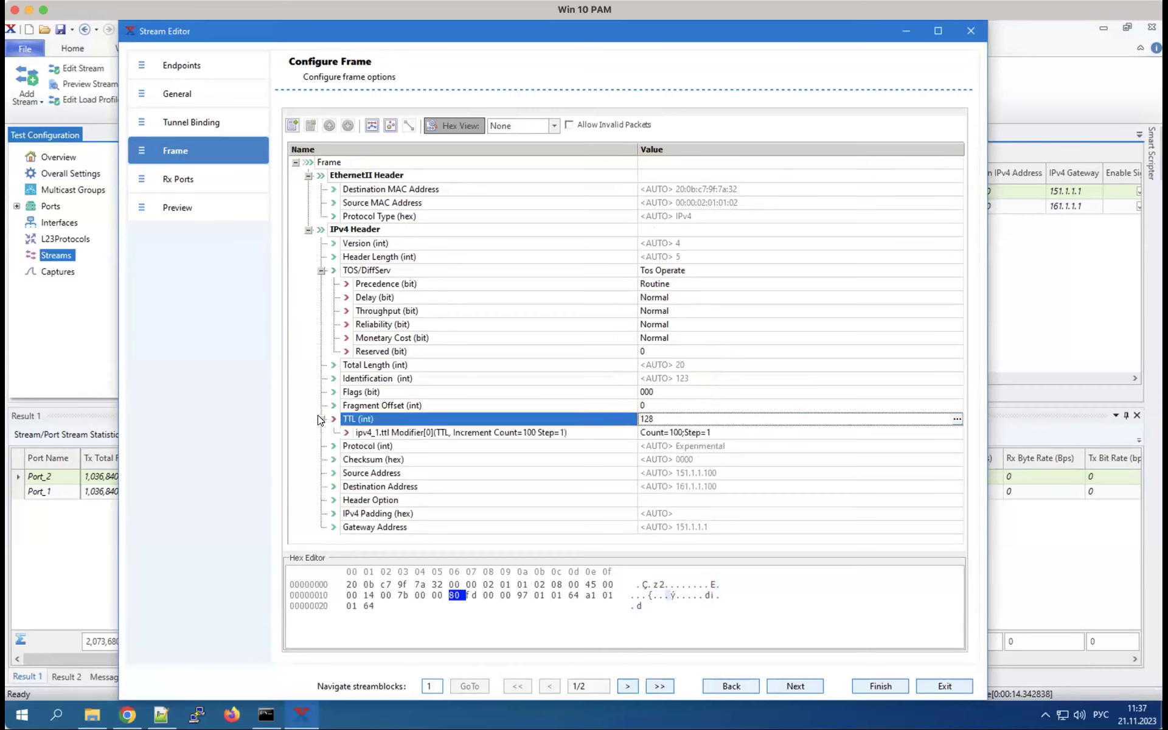
left_click(757, 429)
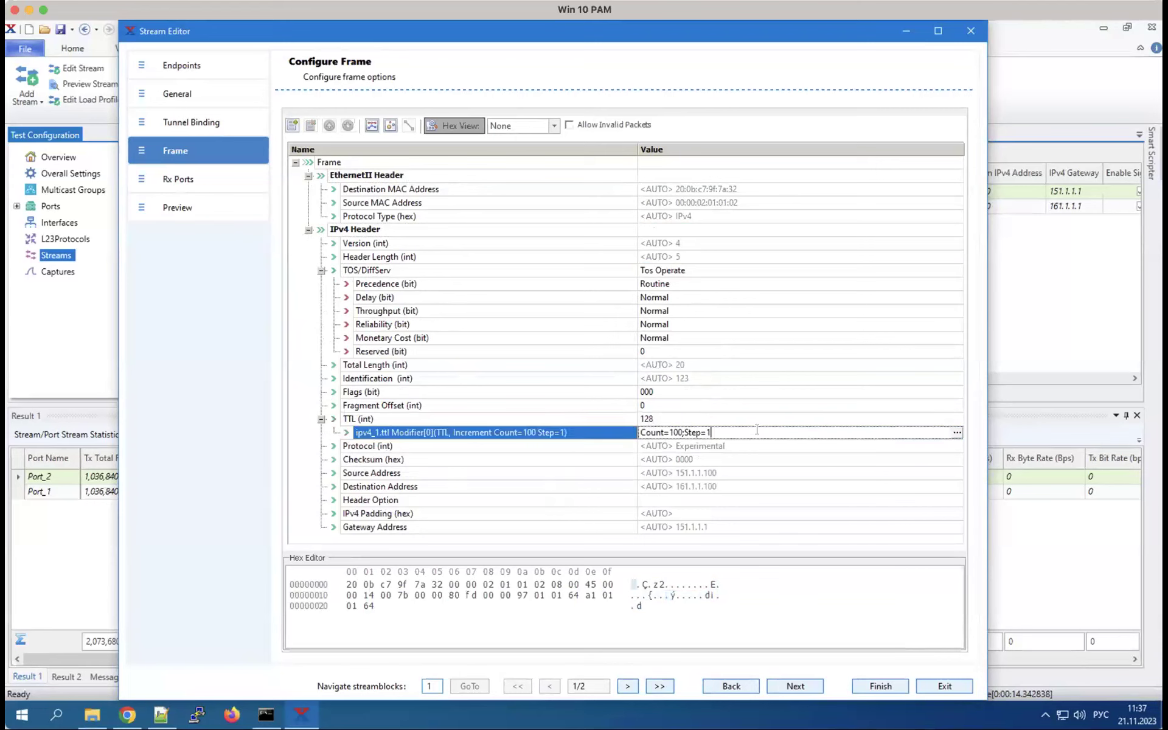
left_click(956, 432)
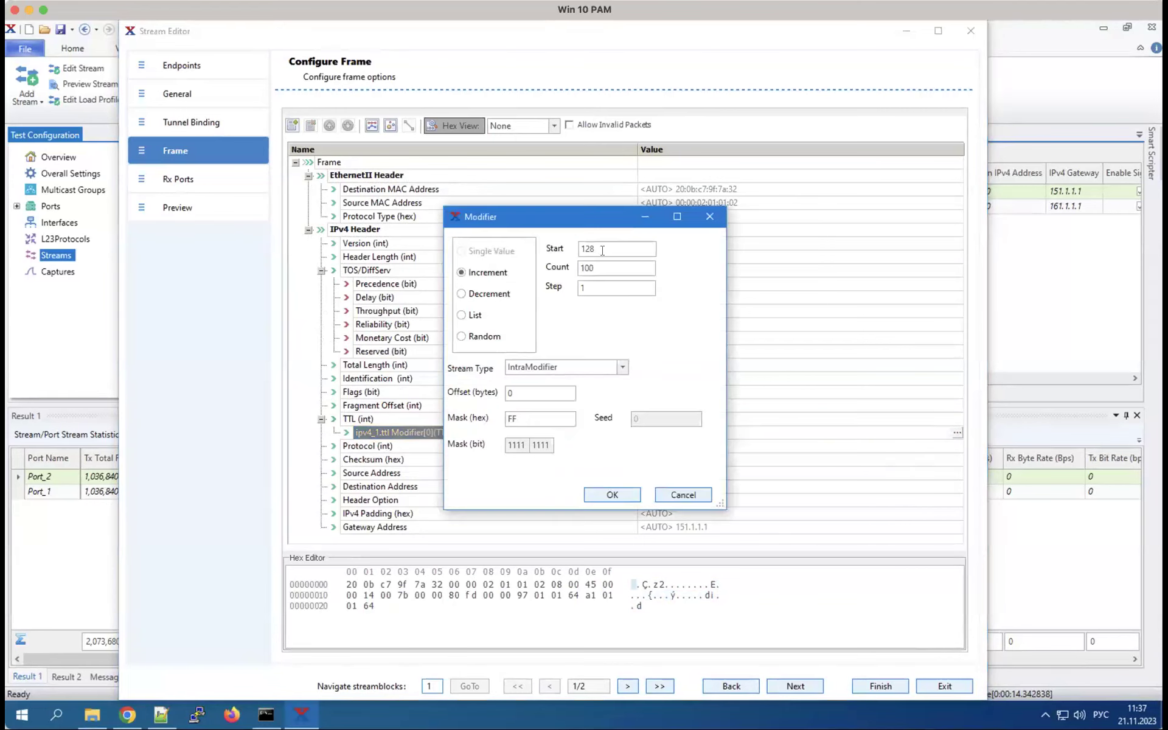
left_click_drag(607, 247, 546, 246)
left_click(626, 268)
left_click_drag(626, 268, 546, 263)
left_click(701, 496)
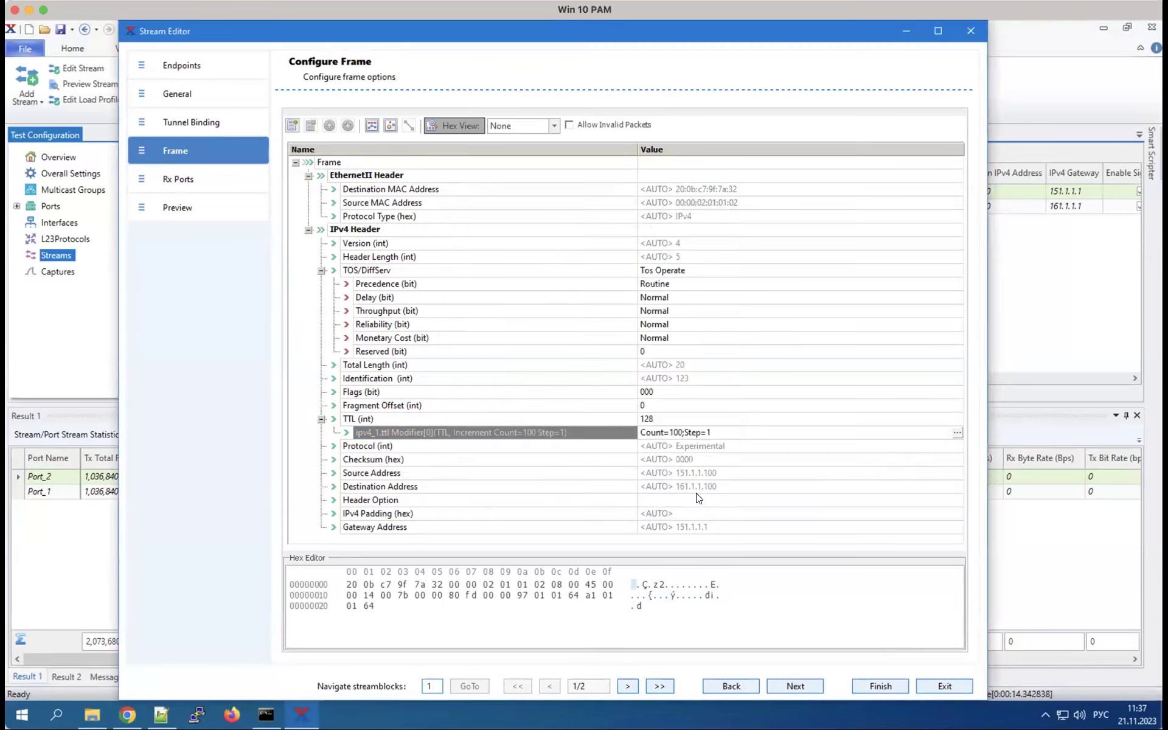
Examine the Random, List, Decrement and Increment modes of the TTL modifier and discard the changes
left_click(717, 432)
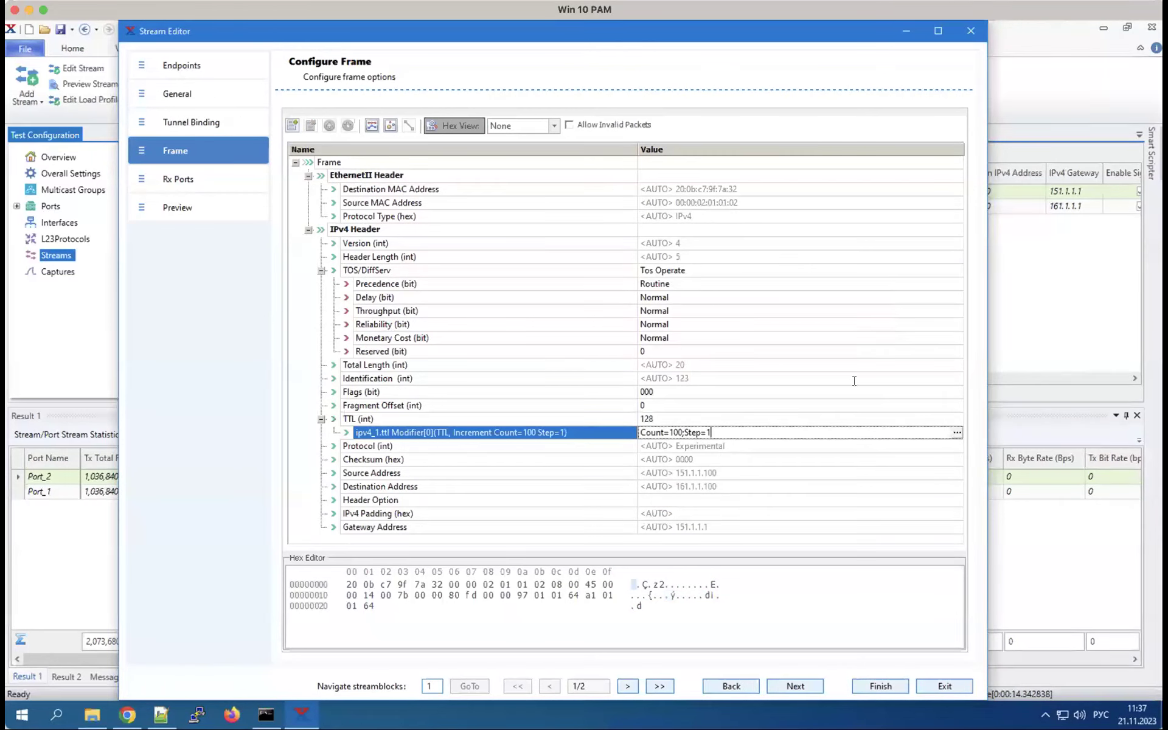
left_click(958, 432)
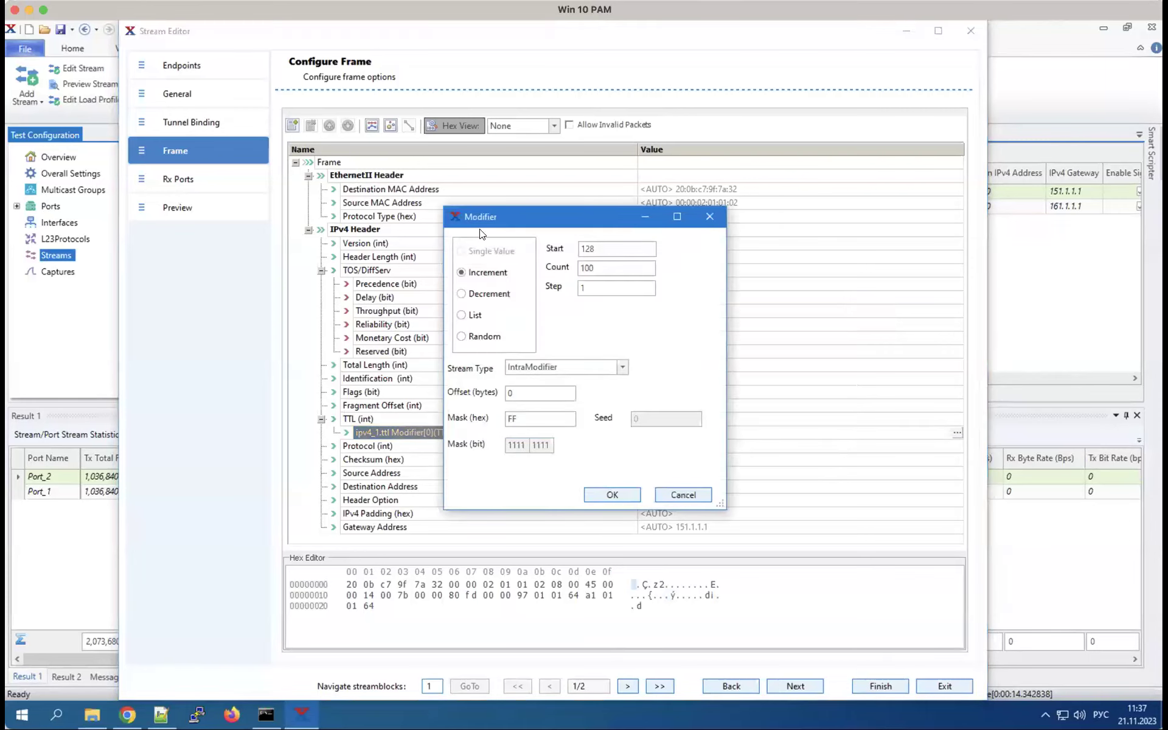
left_click(478, 336)
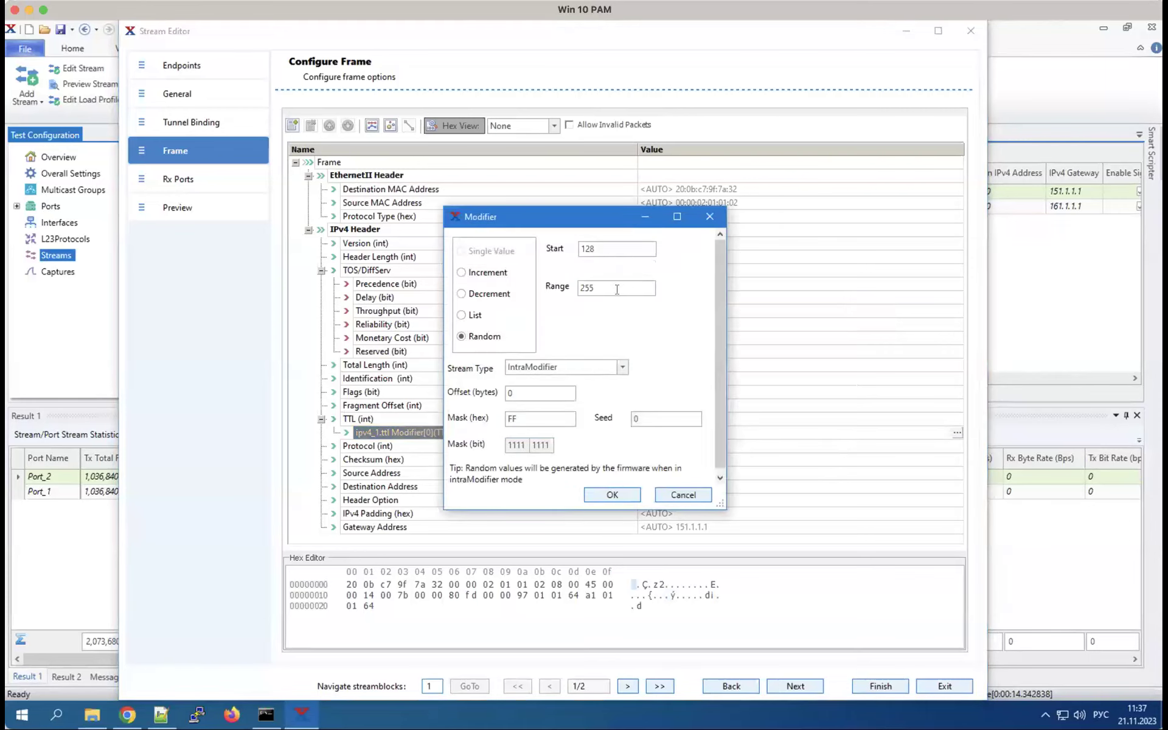
left_click(466, 315)
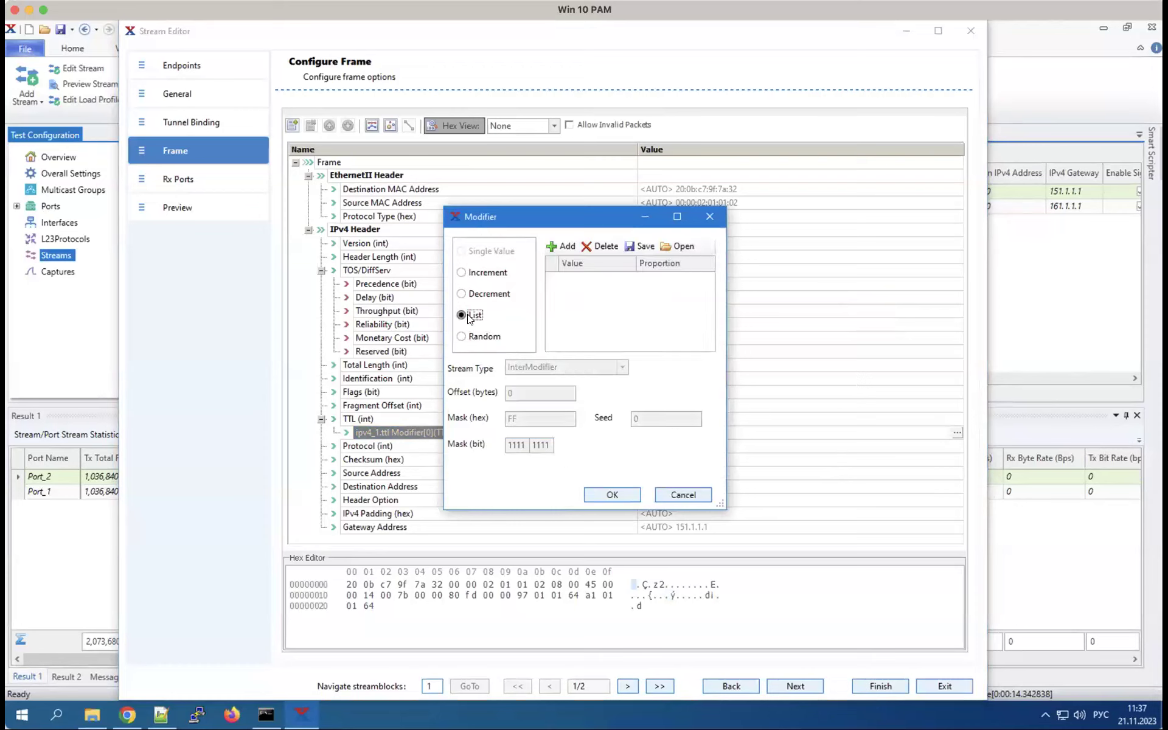
left_click(477, 296)
left_click(485, 273)
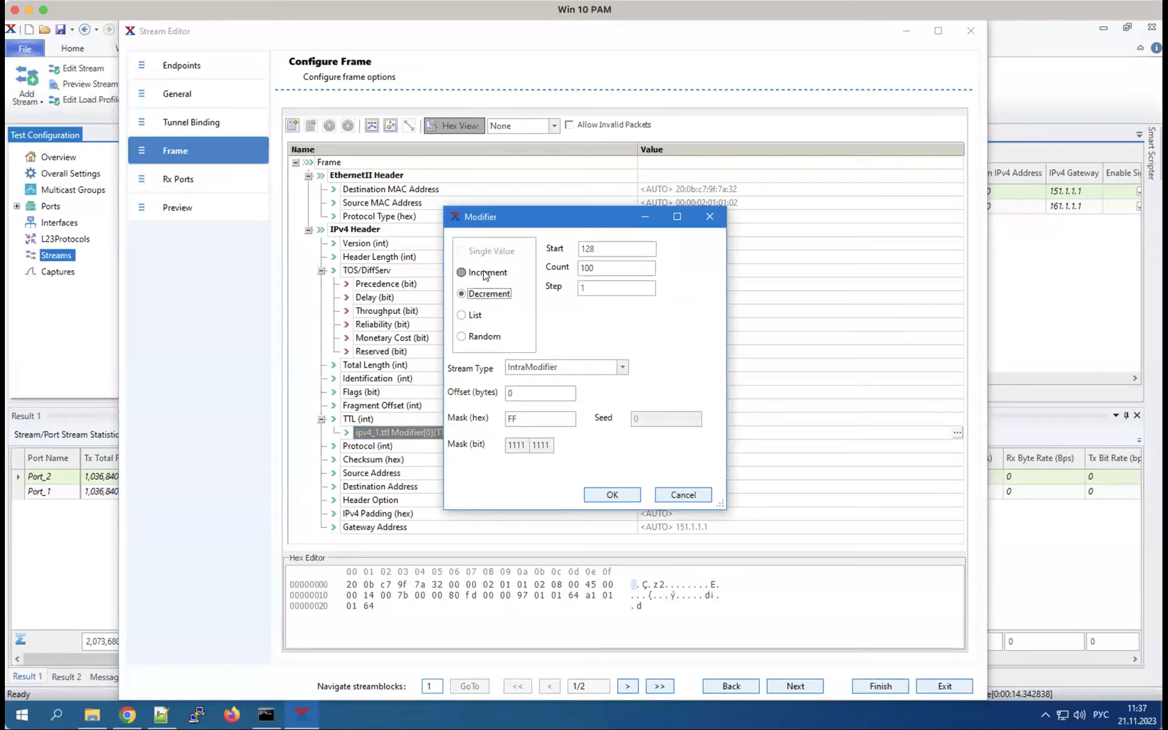
left_click(689, 494)
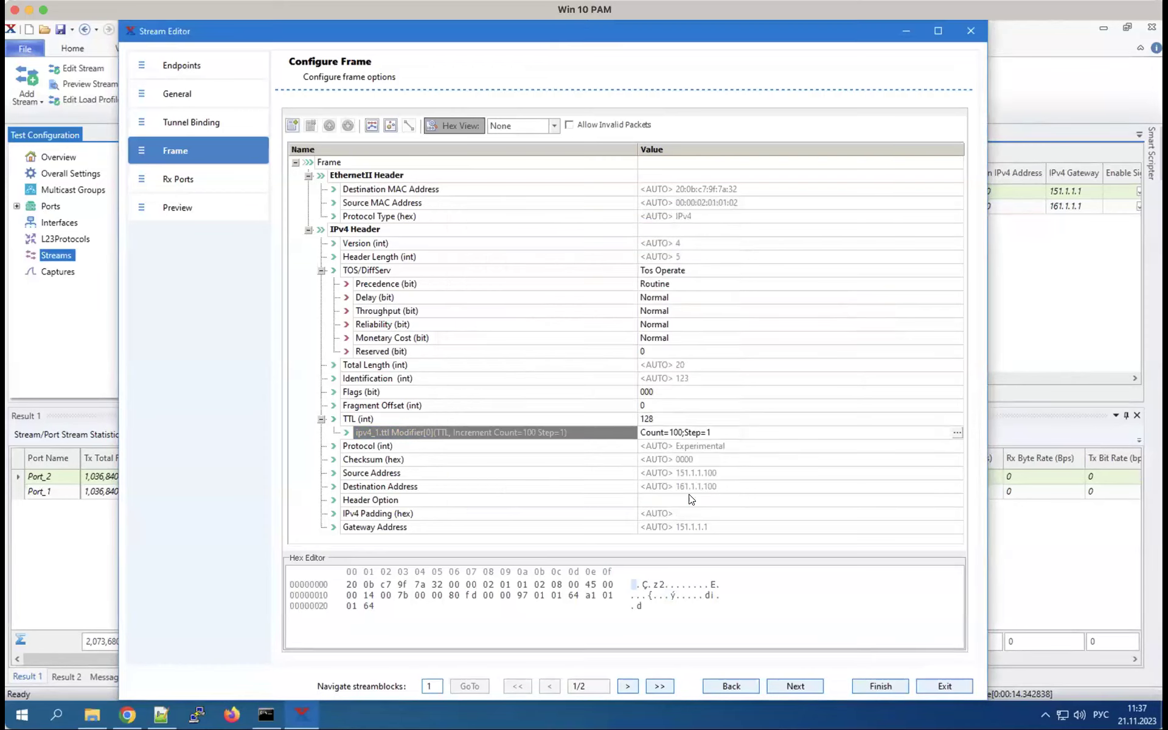
Select the IPv4 header's Source Address field and maximize the Stream Editor
left_click(476, 472)
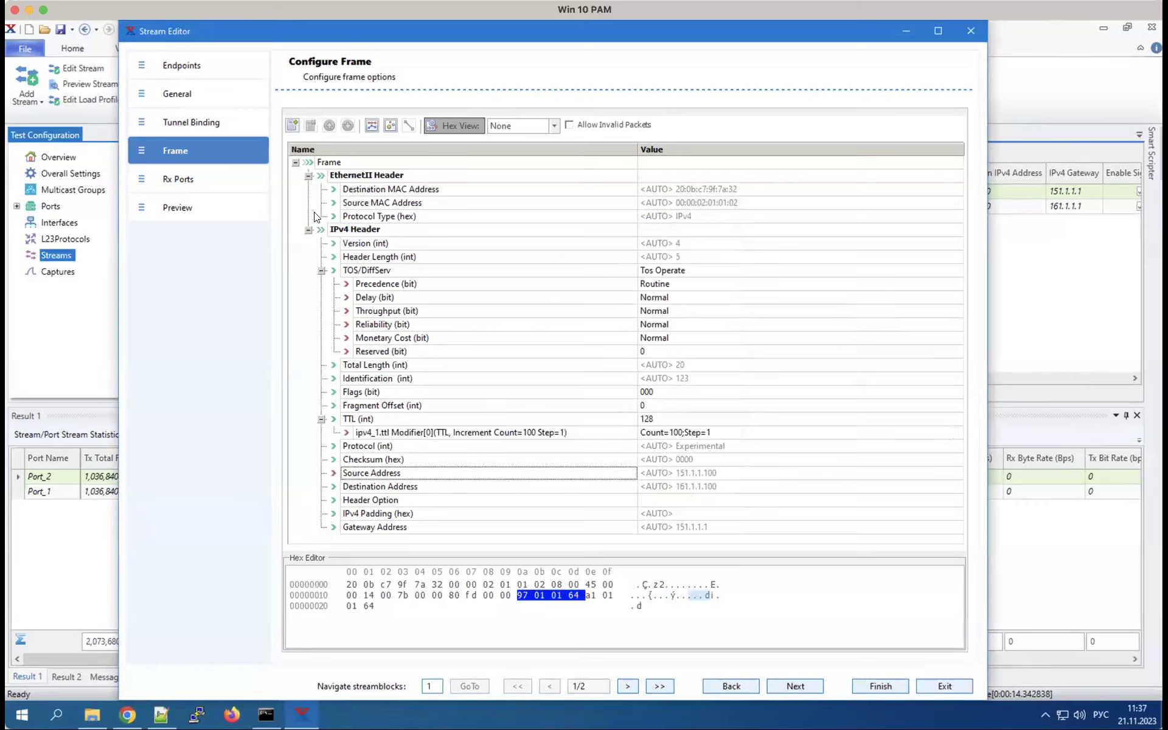
double_click(417, 21)
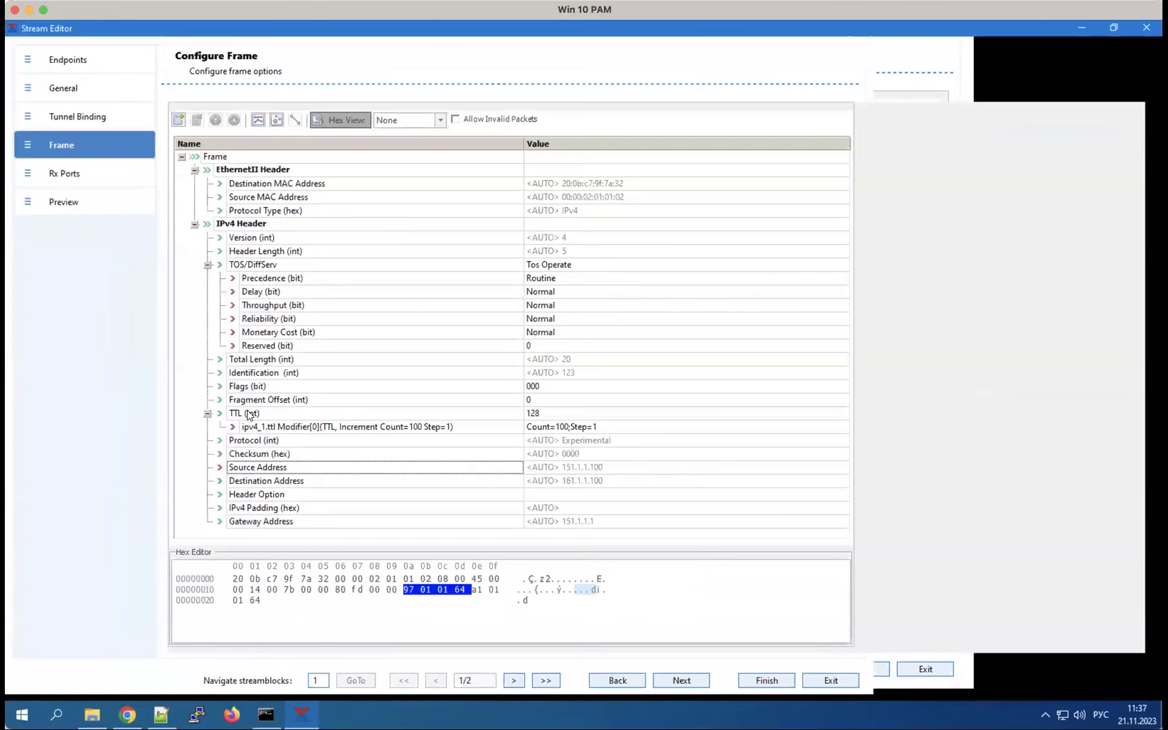
Collapse the TTL field and the whole IPv4 header in the frame tree
left_click(205, 413)
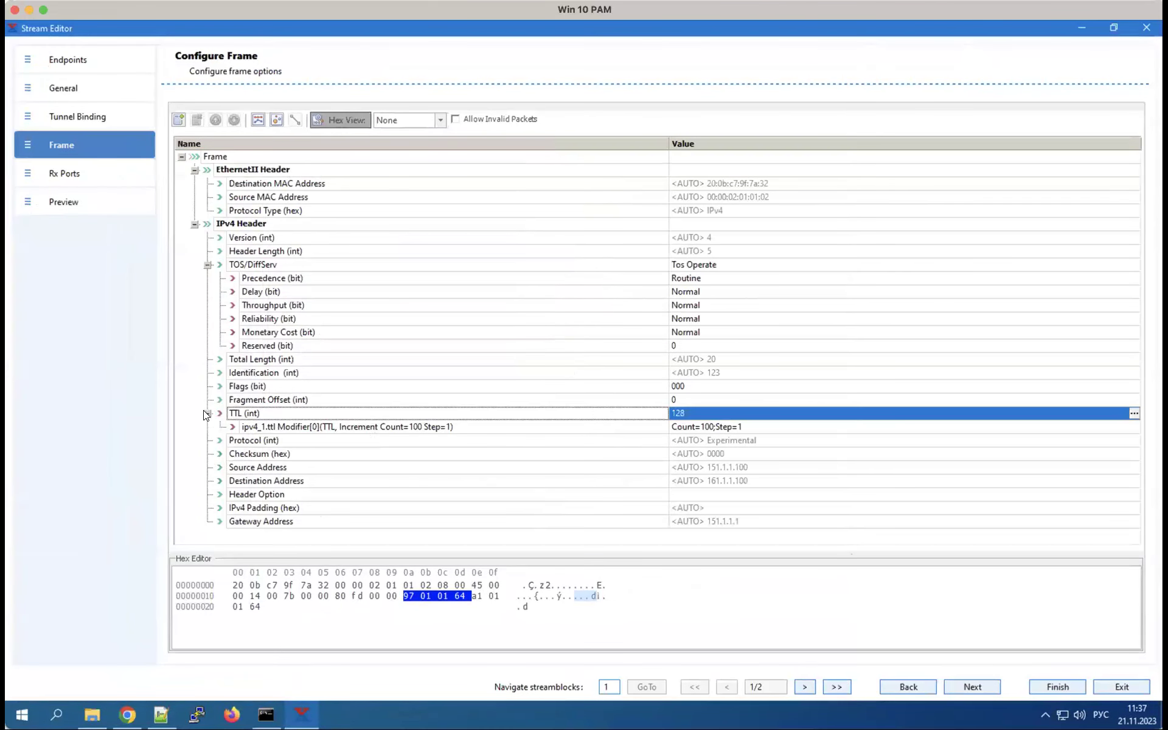
left_click(347, 530)
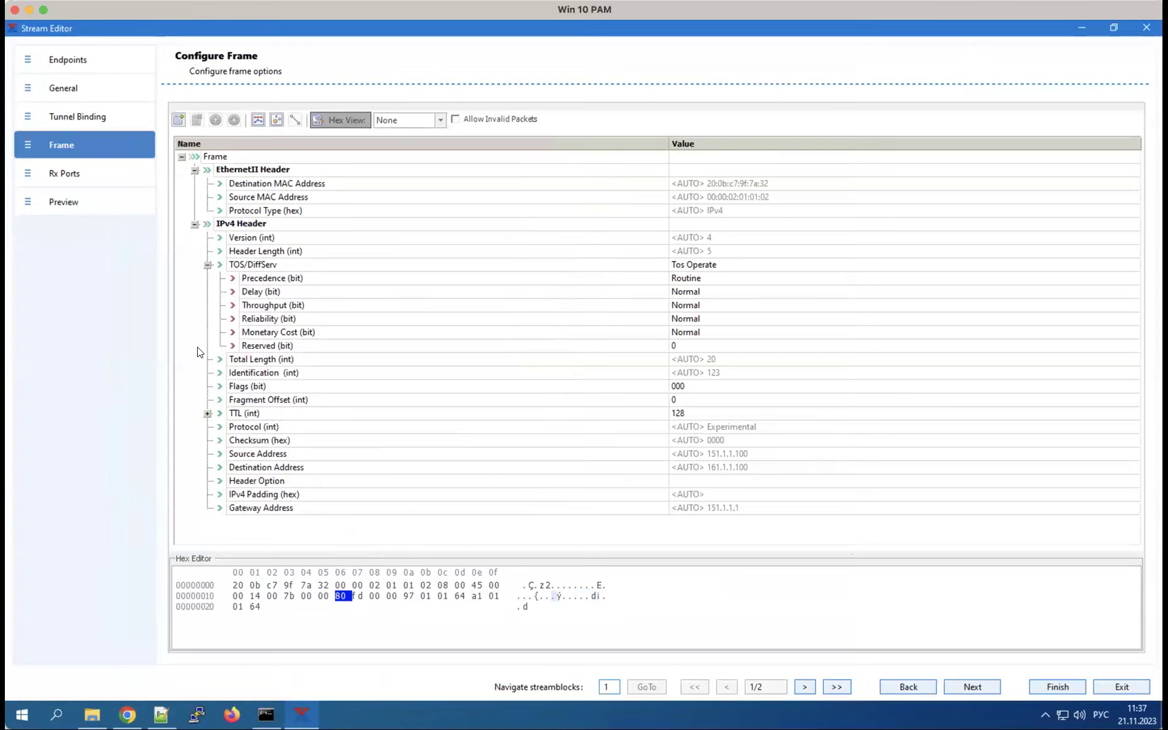
left_click(195, 224)
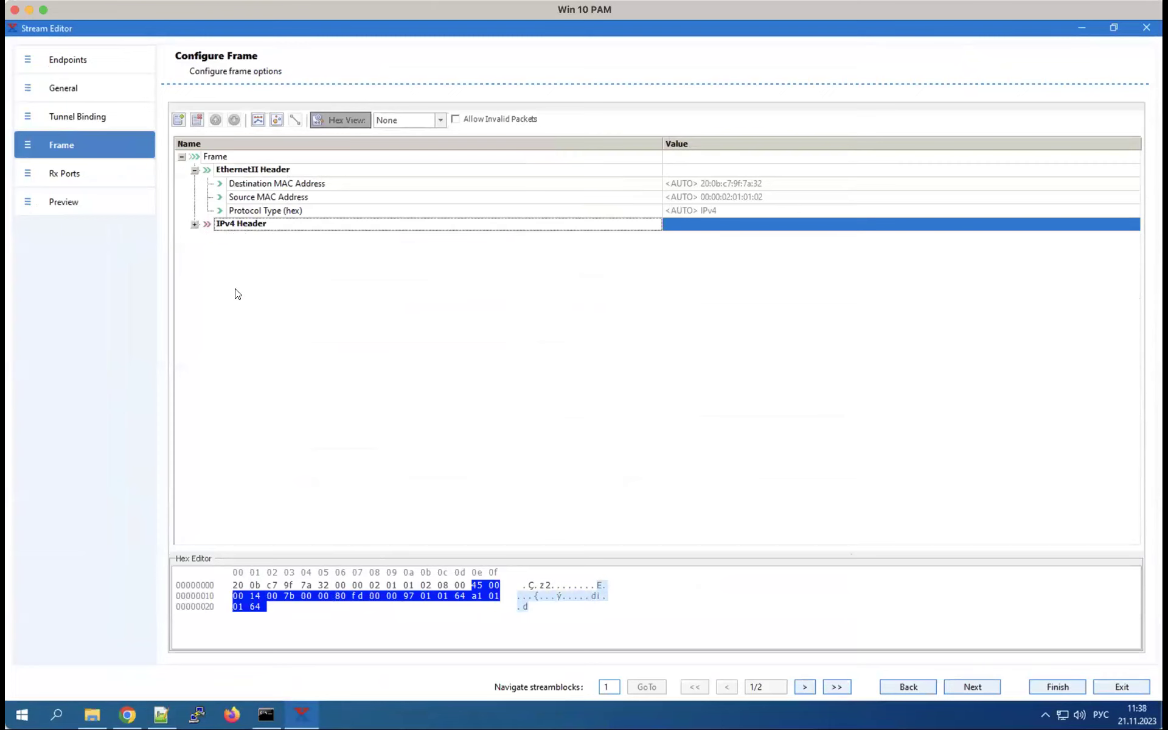
Browse the protocol templates available for adding a frame header and filter them by "arp"
left_click(181, 119)
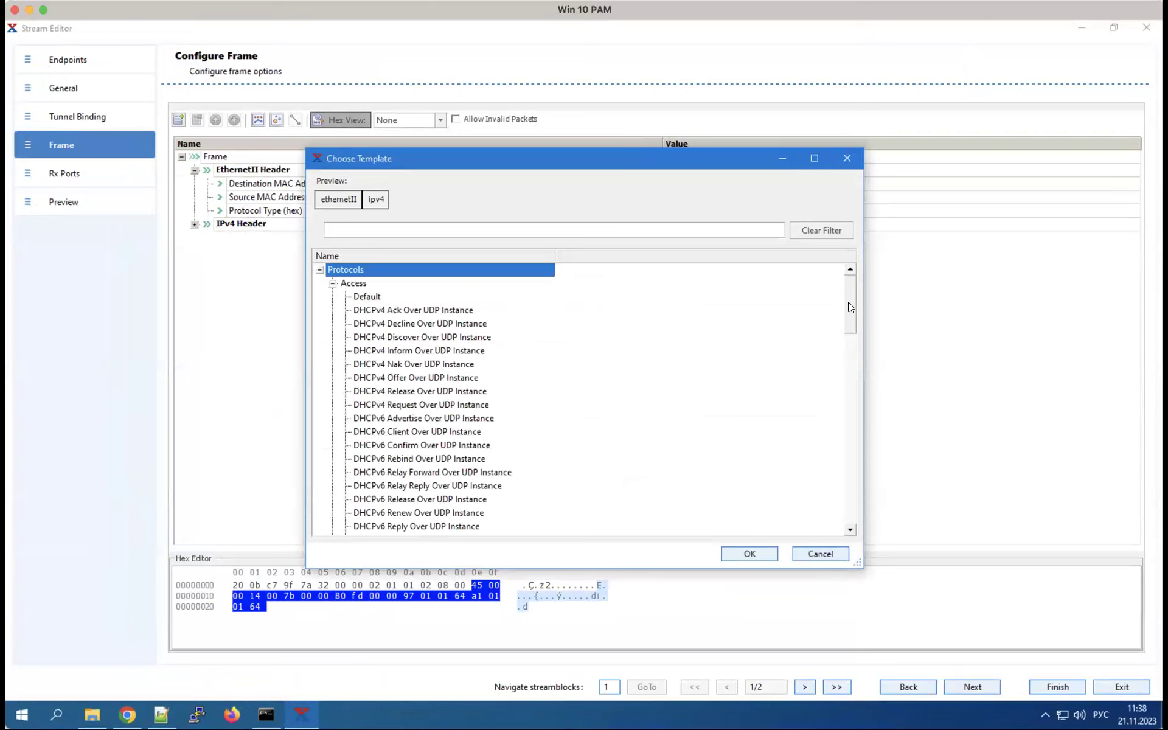
scroll(850, 321, "down", 2)
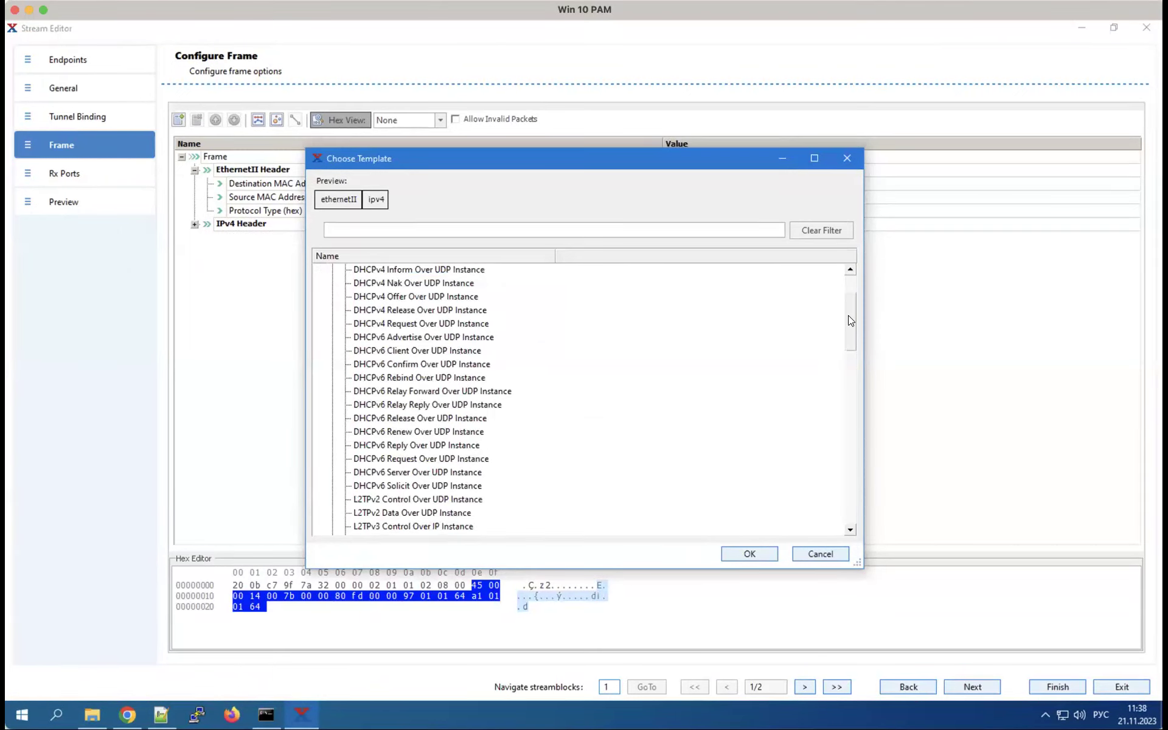
left_click_drag(850, 325, 842, 391)
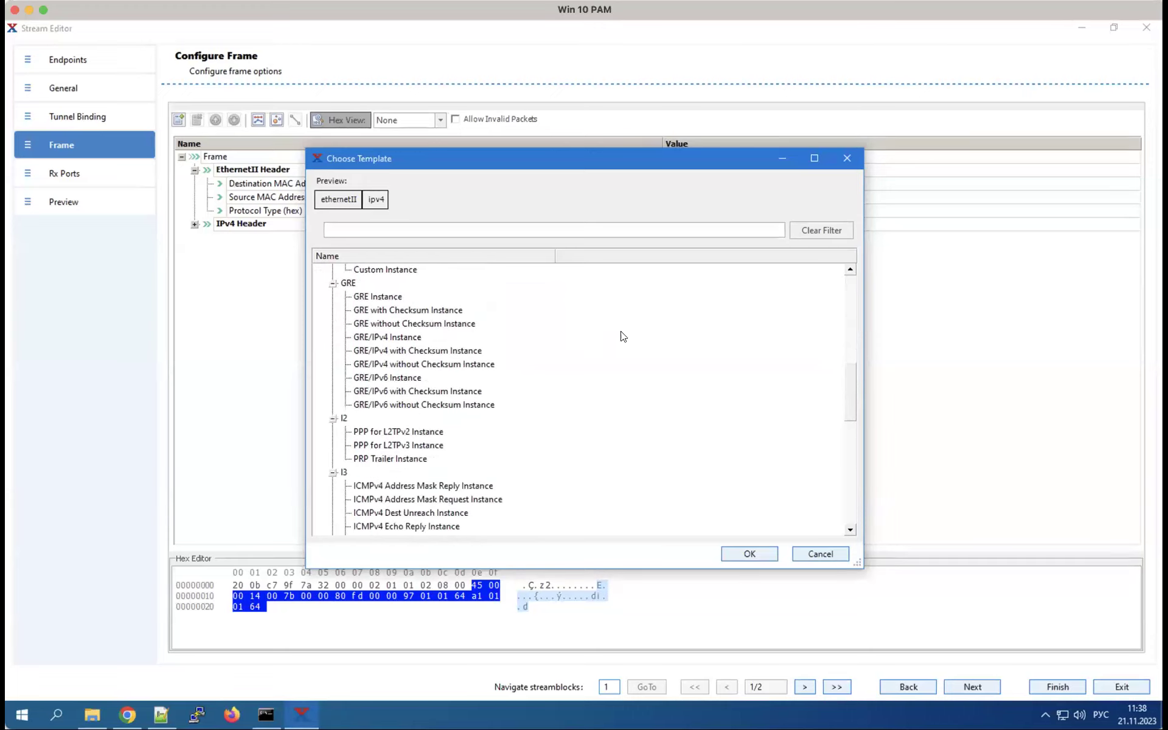
type("вр")
key("BackSpace")
key("BackSpace")
key("alt+shift")
type("dhcp")
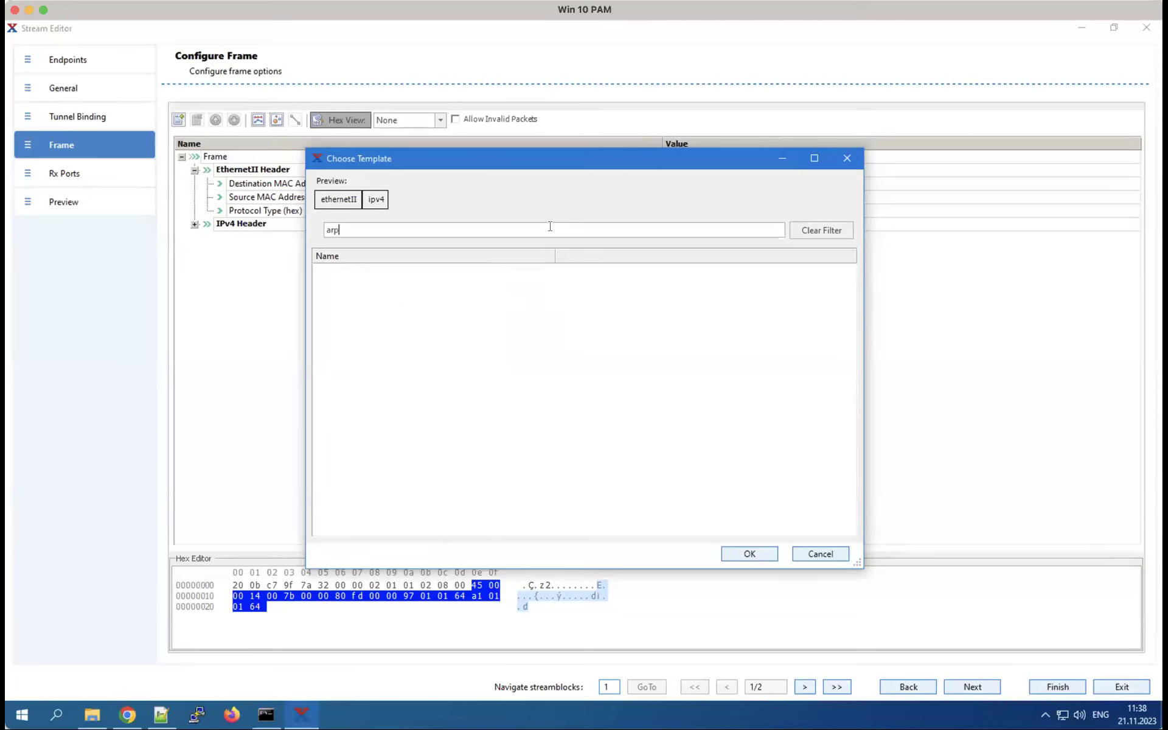
Filter the templates by "icm", preview adding ICMPv4 Redirect Instance and discard the selection
key("BackSpace")
key("BackSpace")
key("BackSpace")
key("BackSpace")
type("icm")
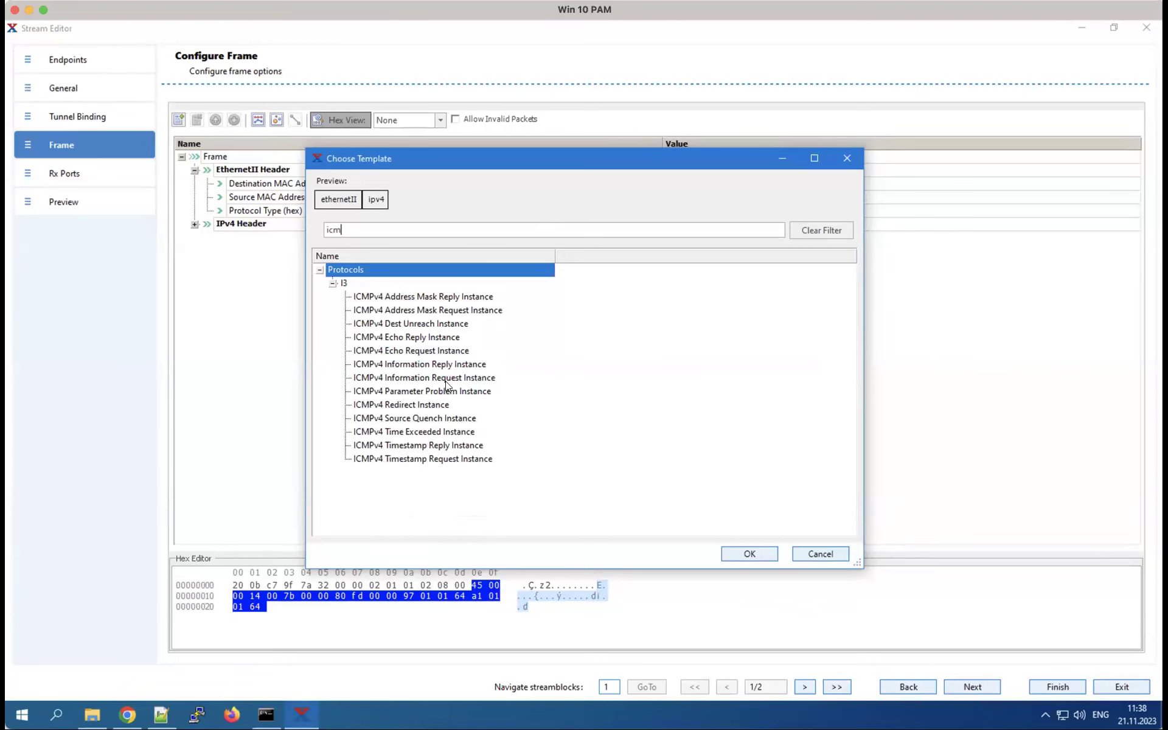
left_click(411, 404)
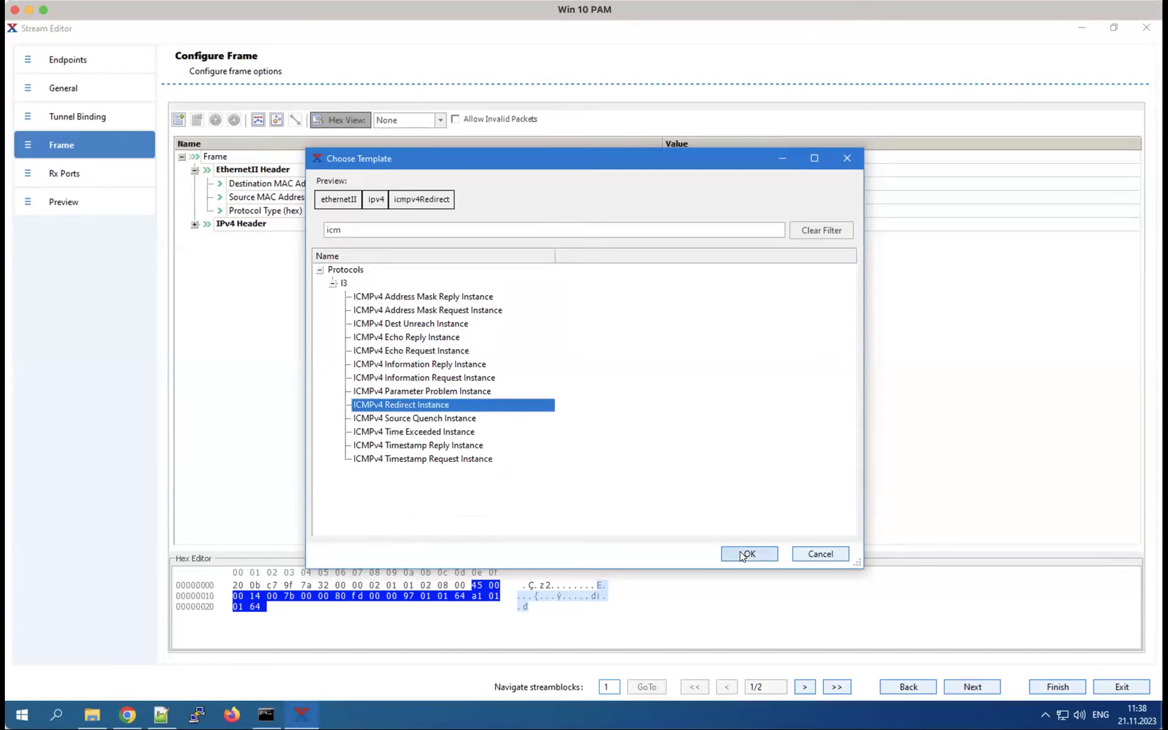
left_click(838, 554)
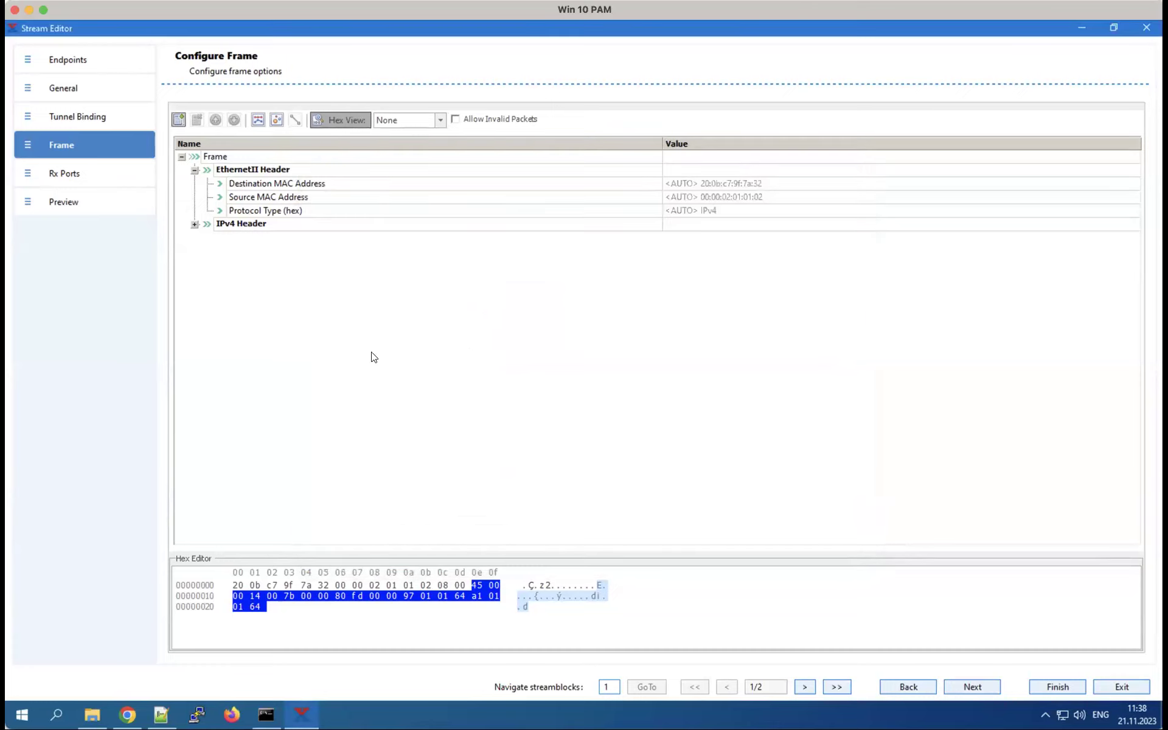
Append the DHCPv4 Ack Over UDP Instance template after the IPv4 header
left_click(291, 223)
right_click(291, 224)
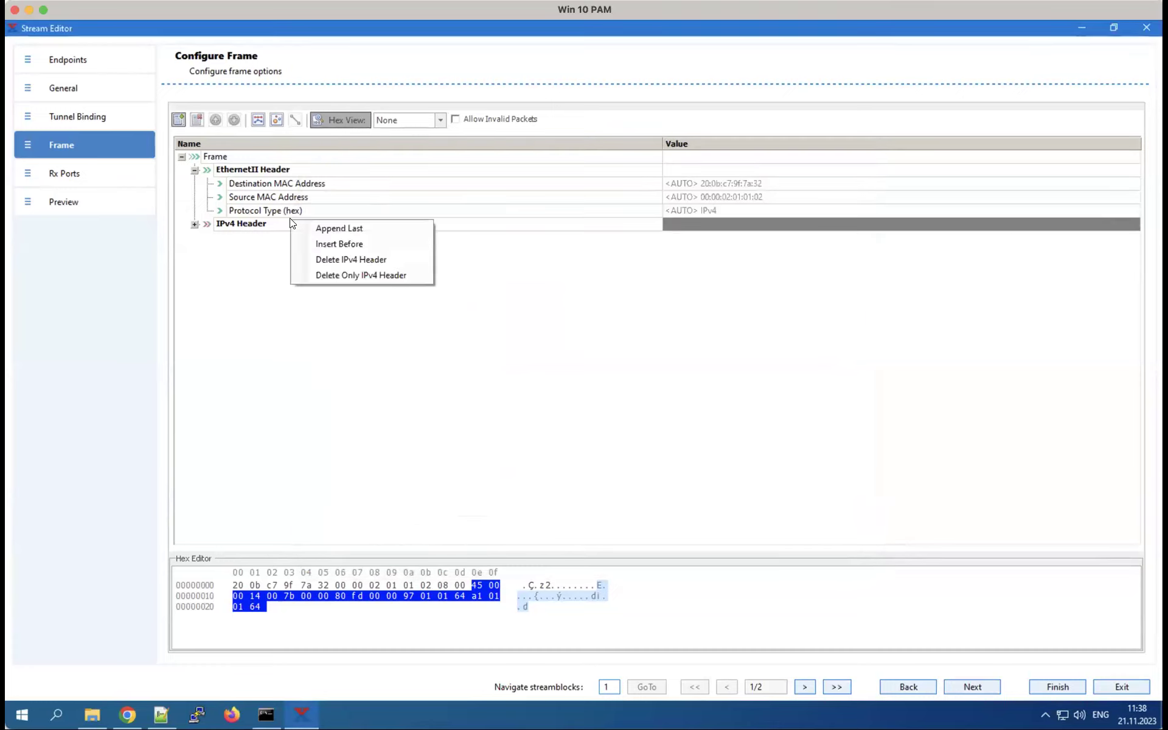
left_click(350, 226)
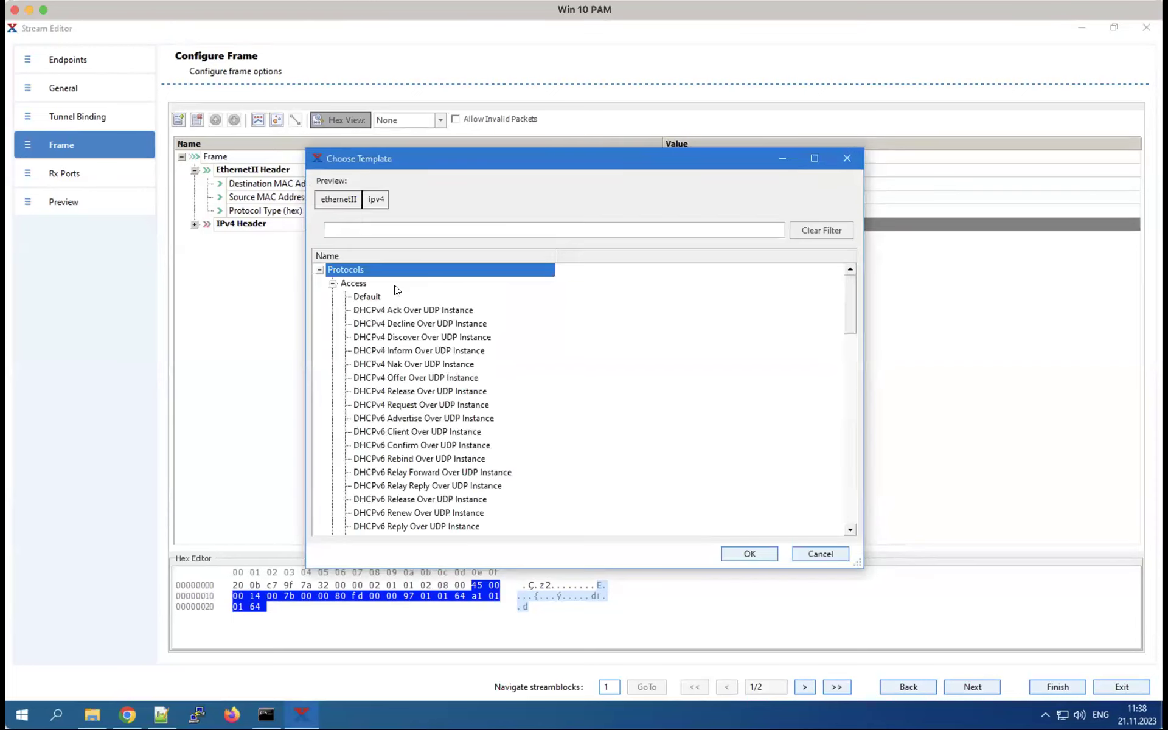
left_click(440, 312)
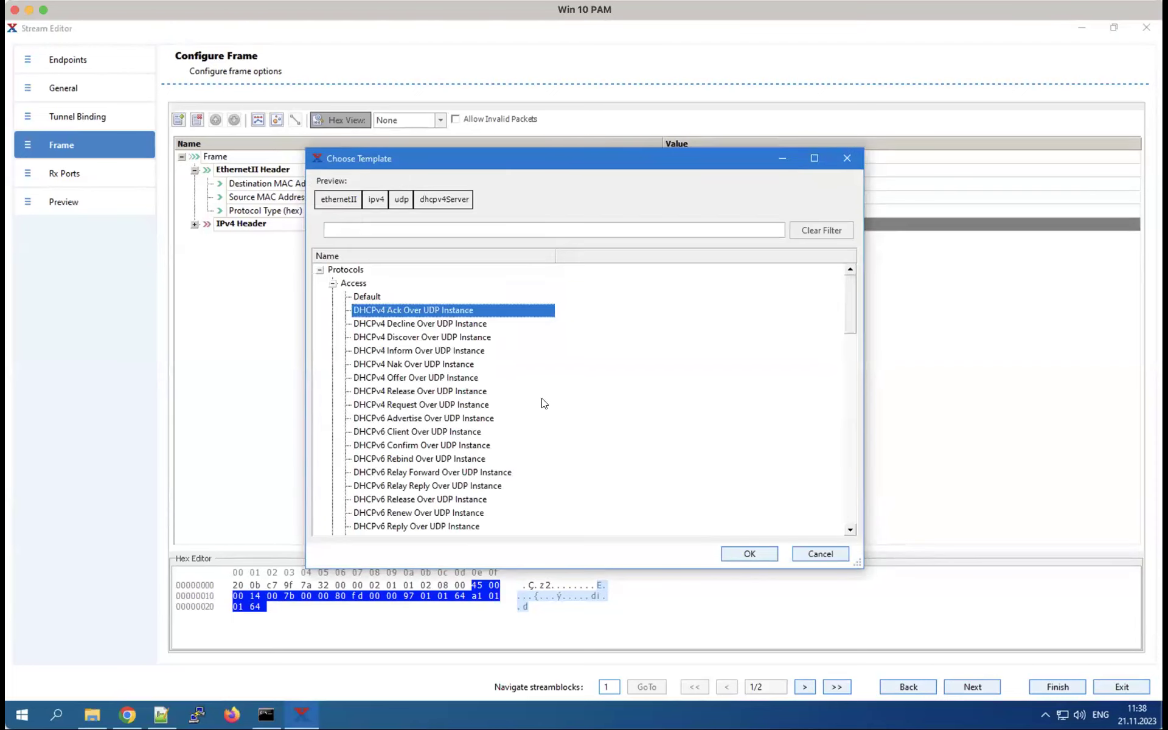
left_click(750, 553)
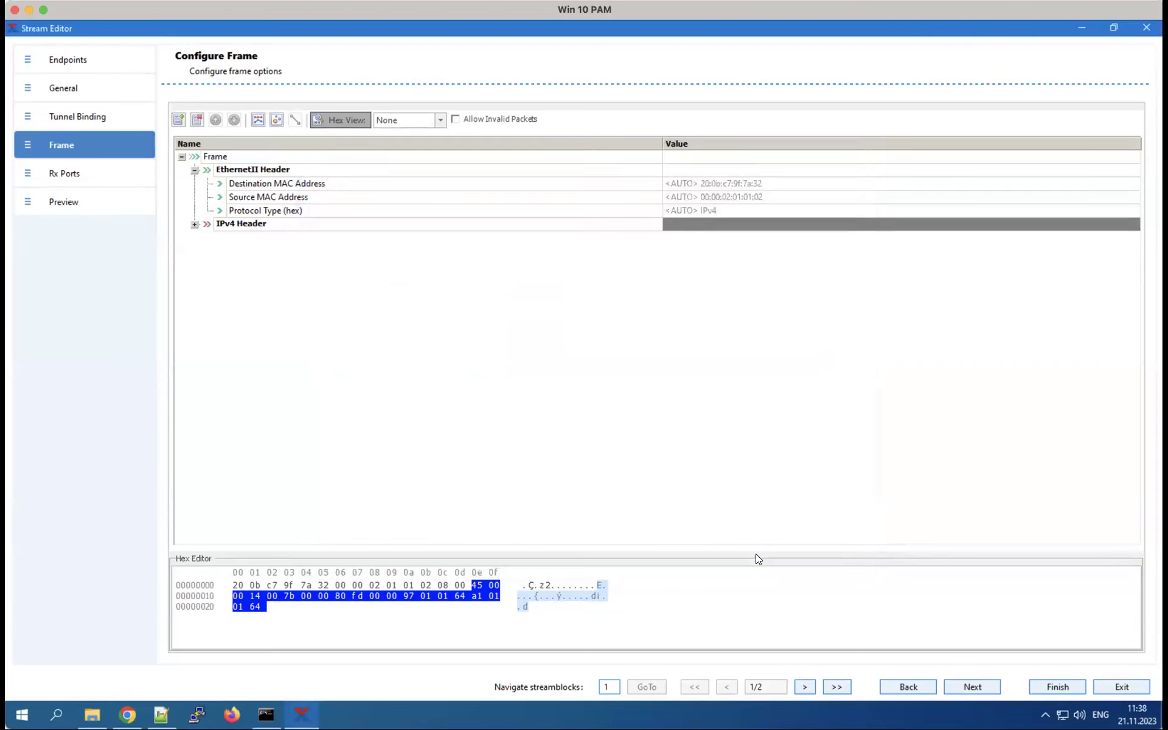
Examine the bytes of the added UDP header and DHCPv4 server message in the hex view
left_click(239, 224)
left_click(261, 236)
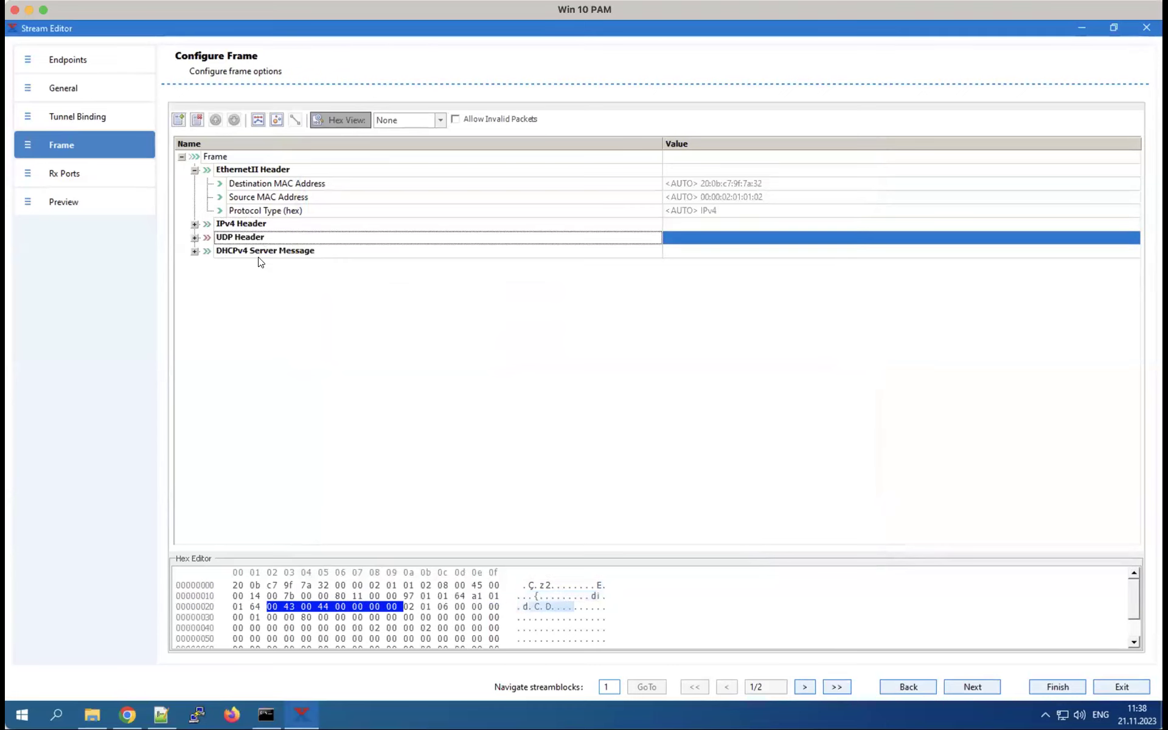
left_click(242, 250)
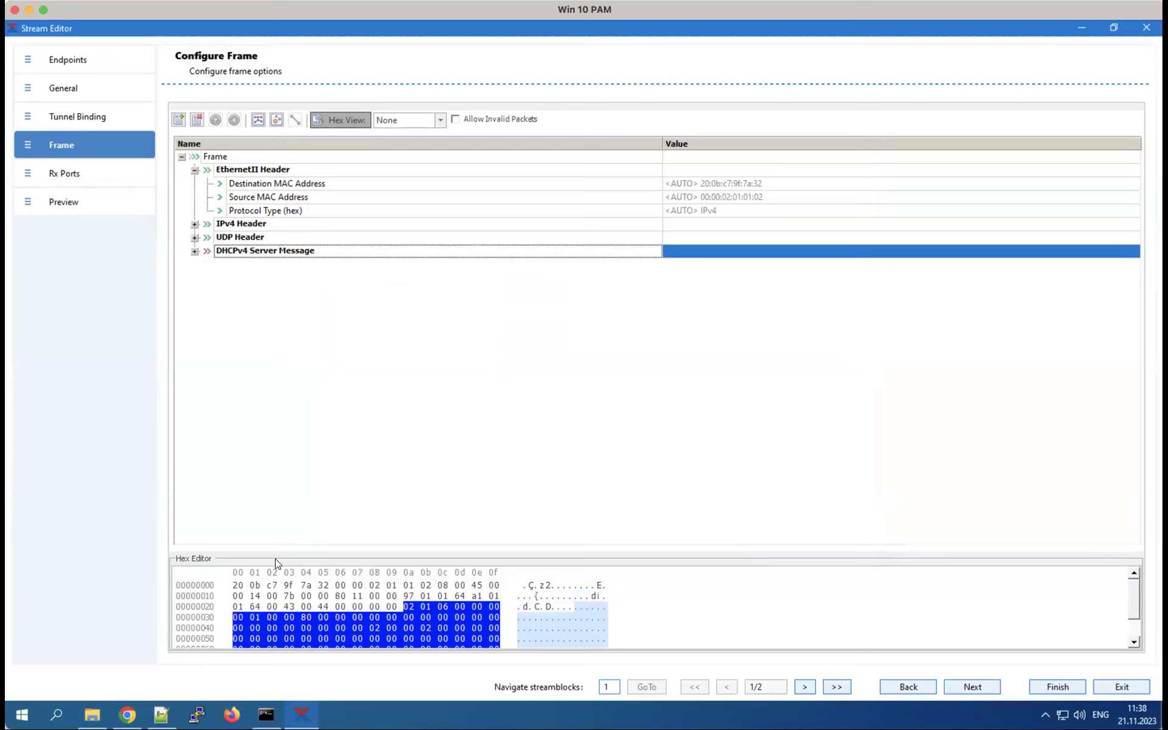
left_click(639, 620)
scroll(639, 620, "down", 4)
scroll(639, 621, "up", 4)
left_click(351, 617)
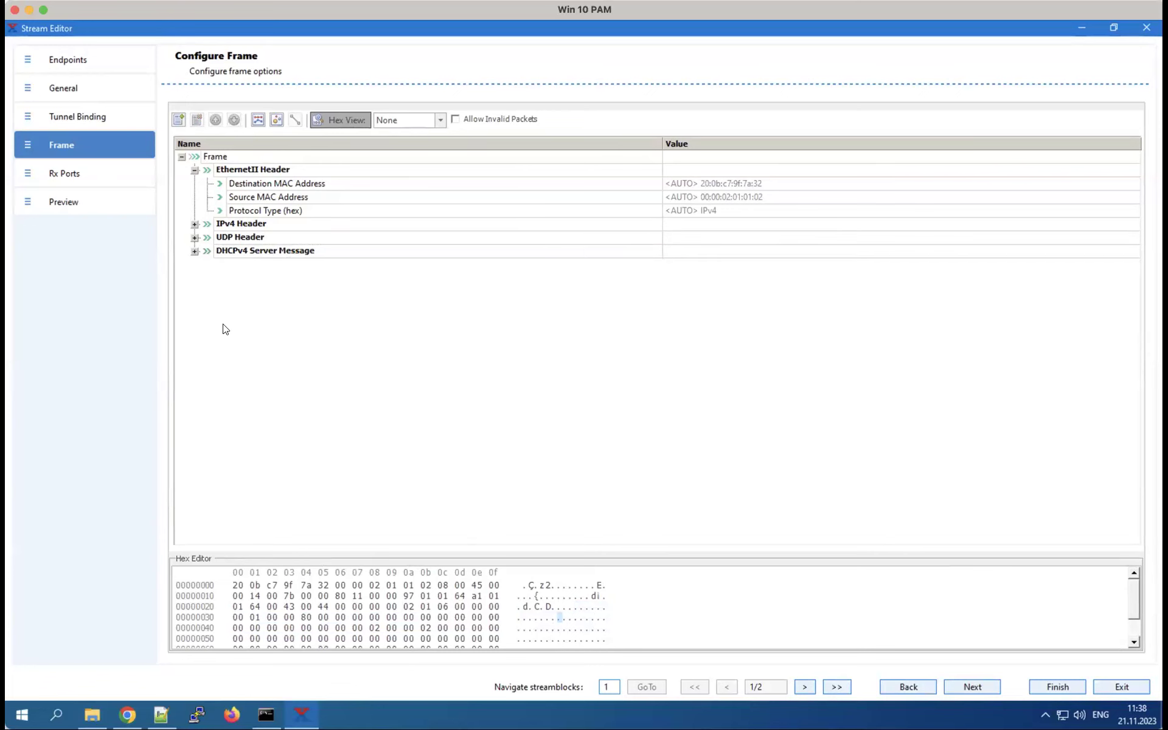
Expand the DHCPv4 Server Message and apply a Random modifier to Client Address with the default start and range
left_click(196, 252)
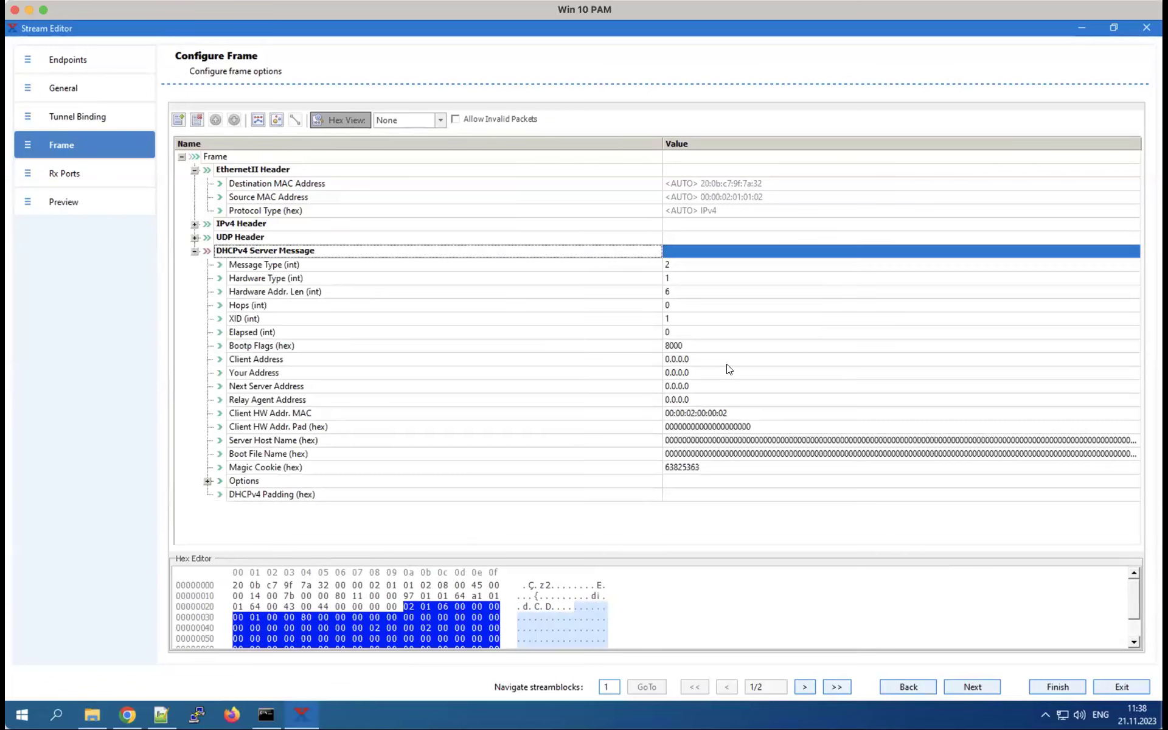
left_click(711, 354)
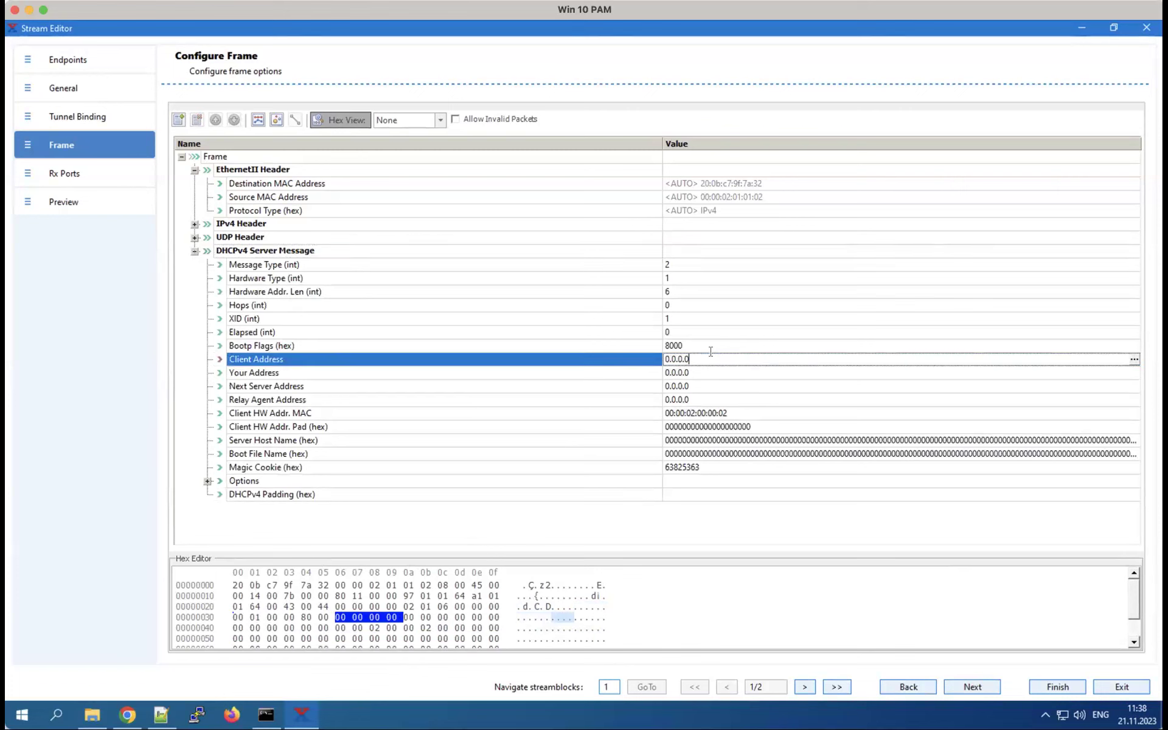
left_click(1134, 359)
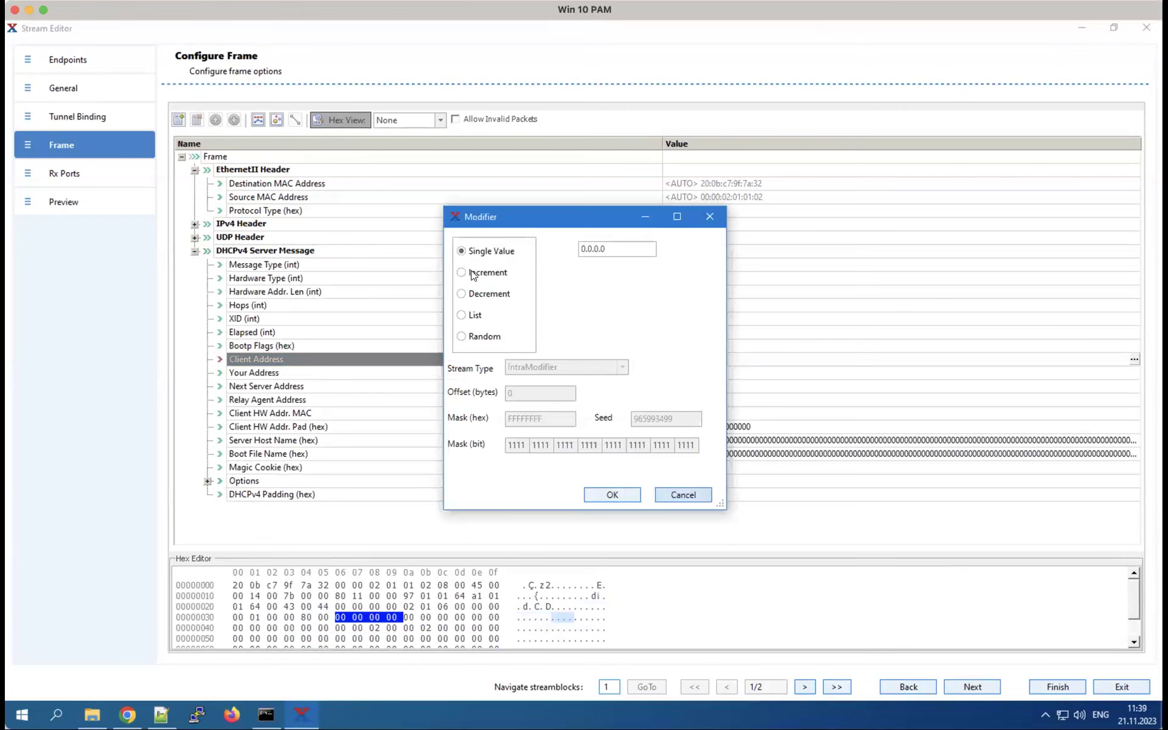
left_click(474, 338)
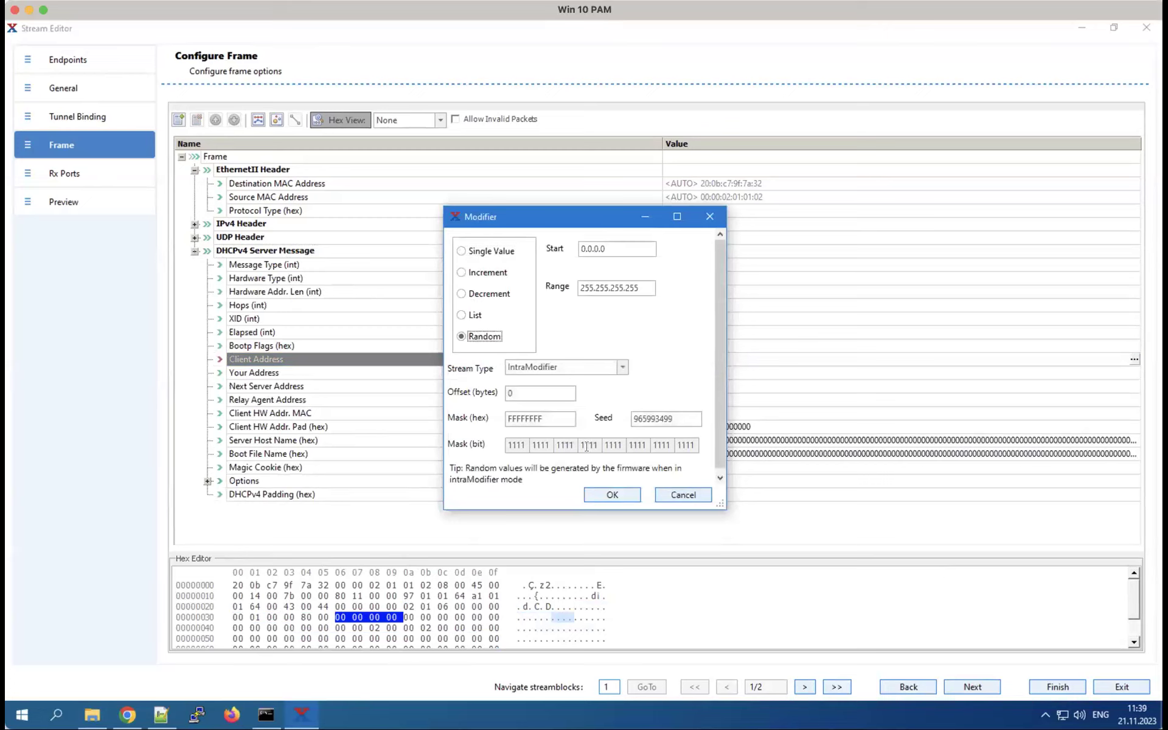
left_click(602, 496)
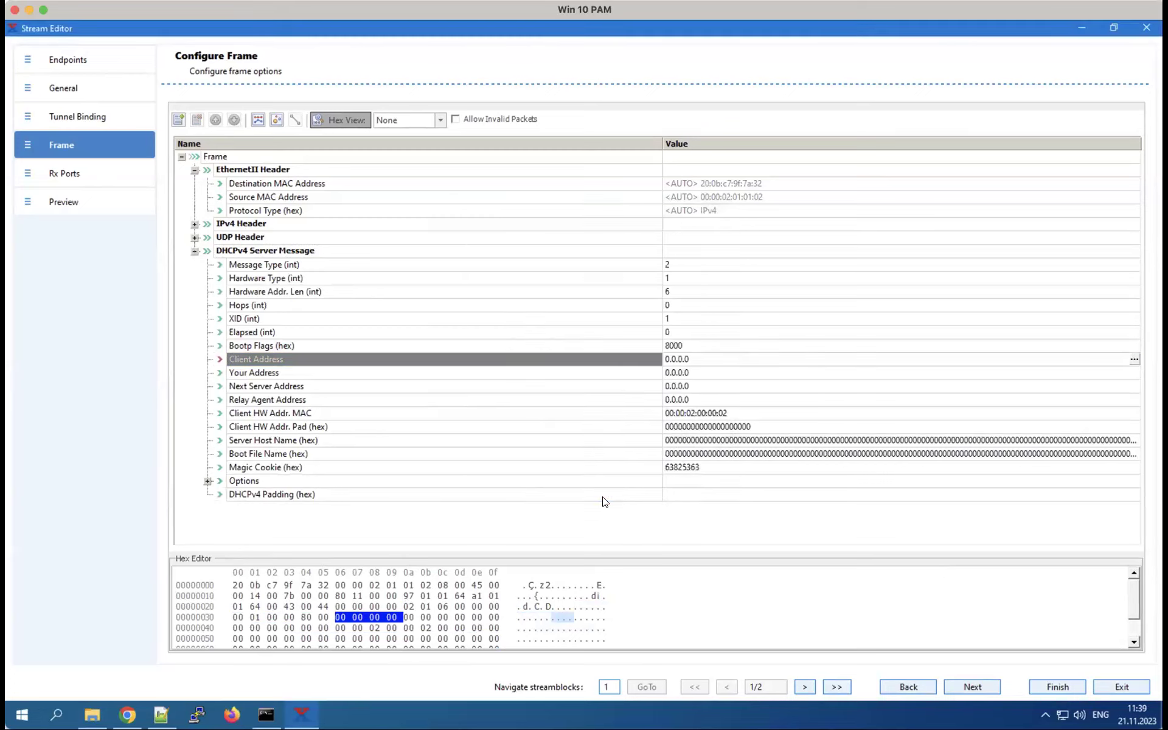
Examine the Random modifier entry beneath the DHCPv4 Client Address field
left_click(712, 367)
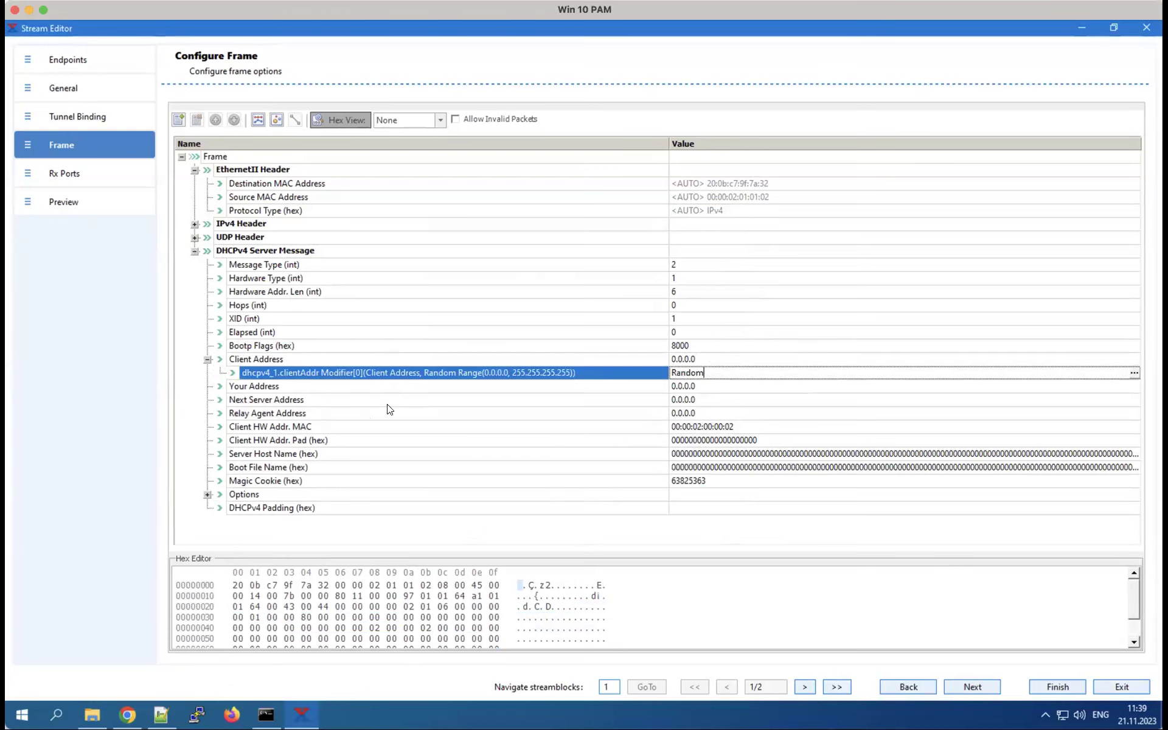
left_click(328, 532)
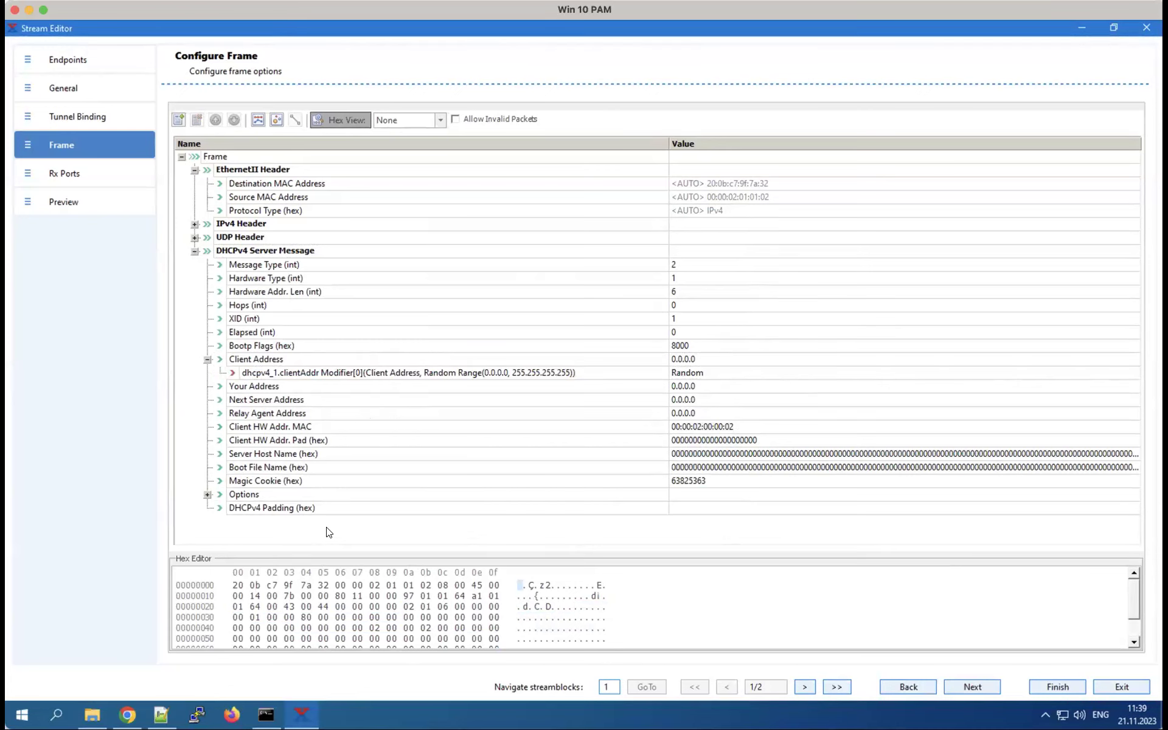
left_click(295, 375)
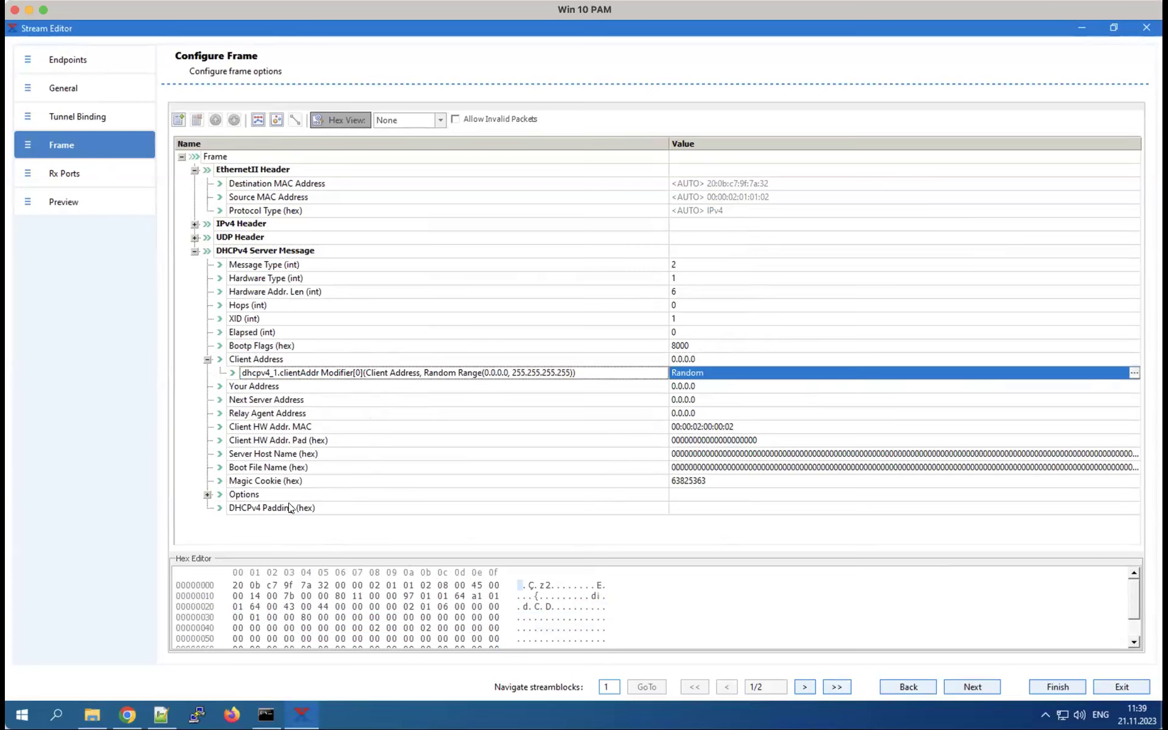
left_click(269, 532)
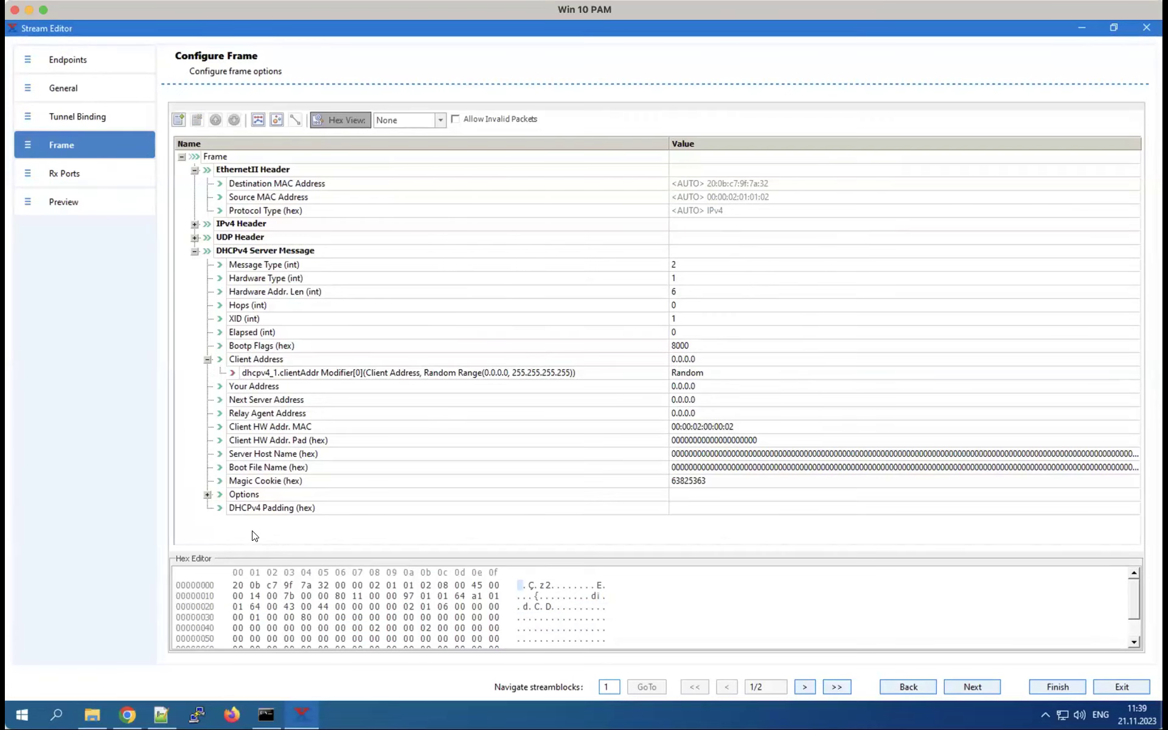
View the stream's Rx port configuration and check the flow list and Flow Count in its preview
left_click(82, 174)
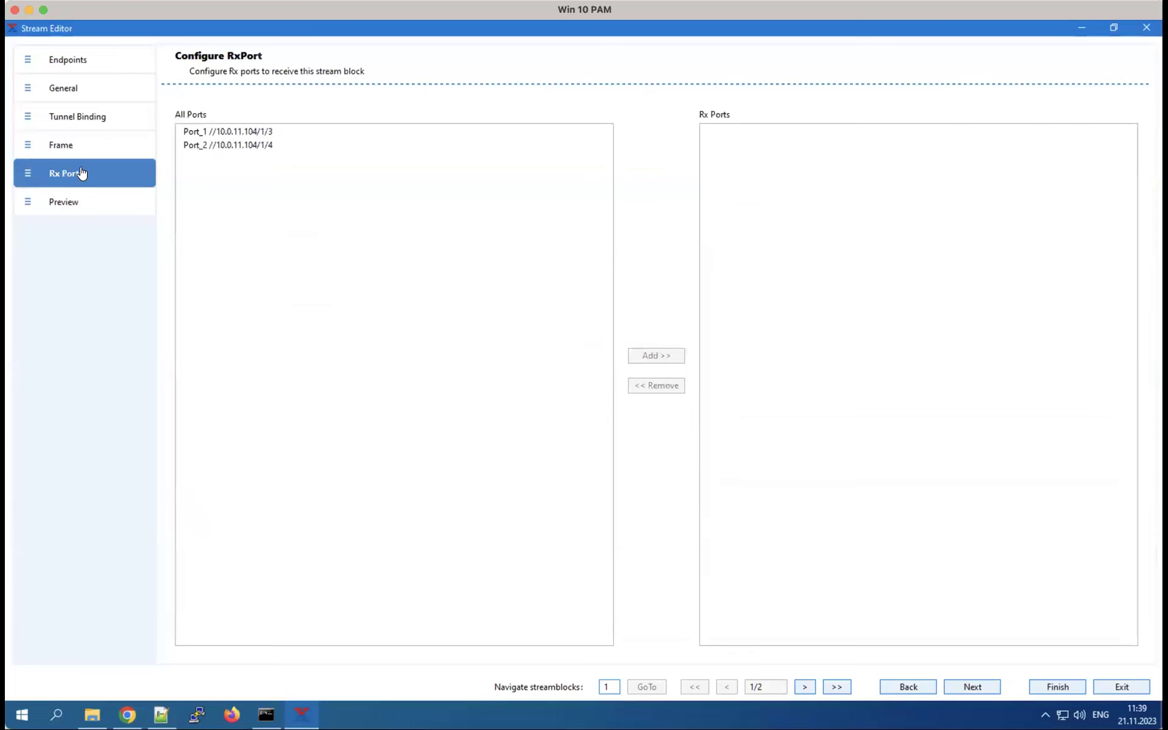
left_click(59, 205)
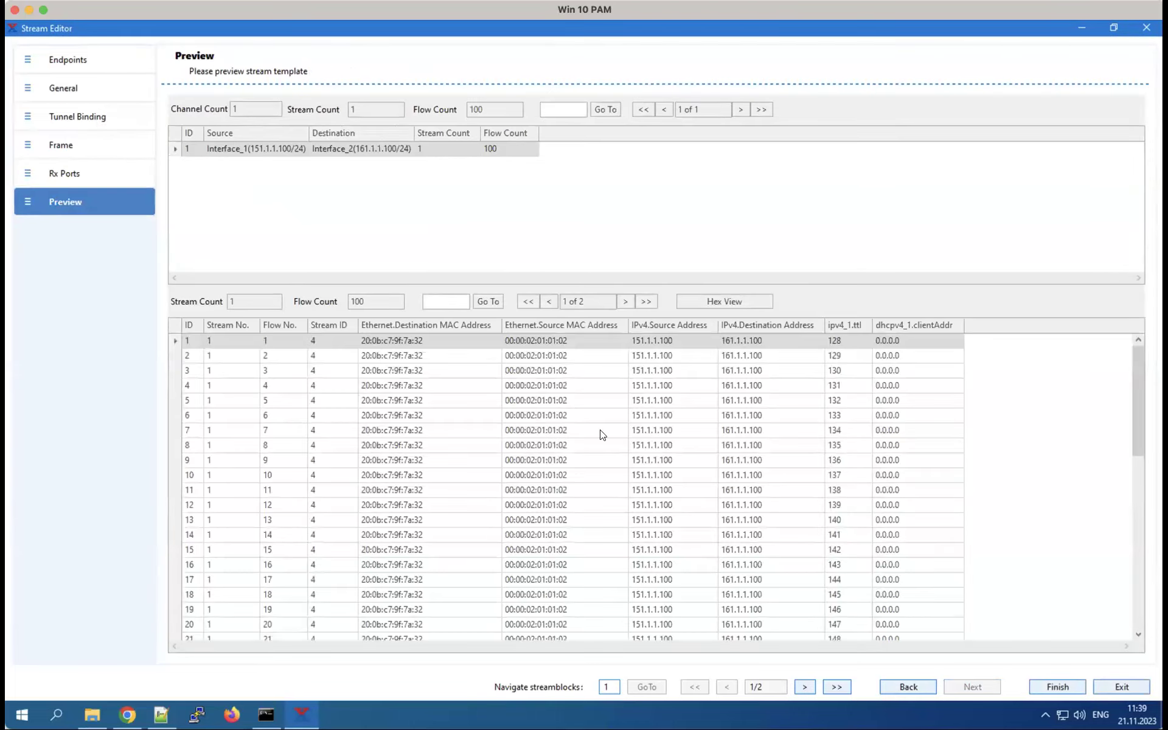
left_click(473, 385)
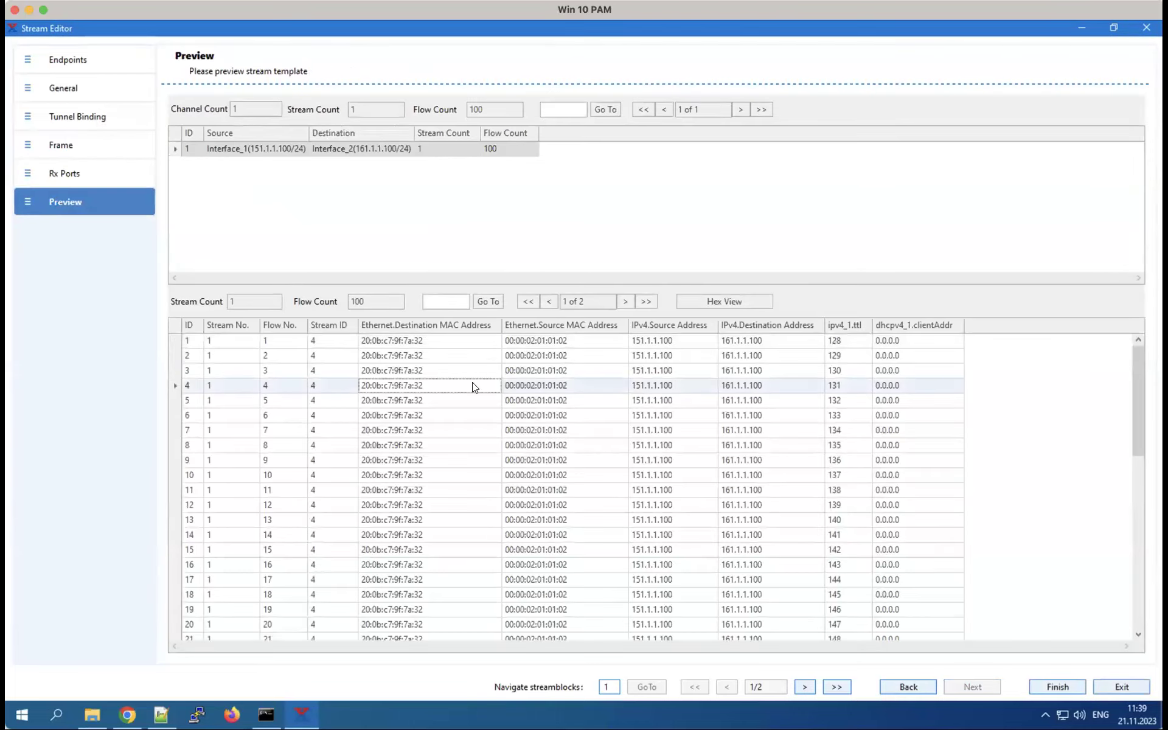
left_click(371, 342)
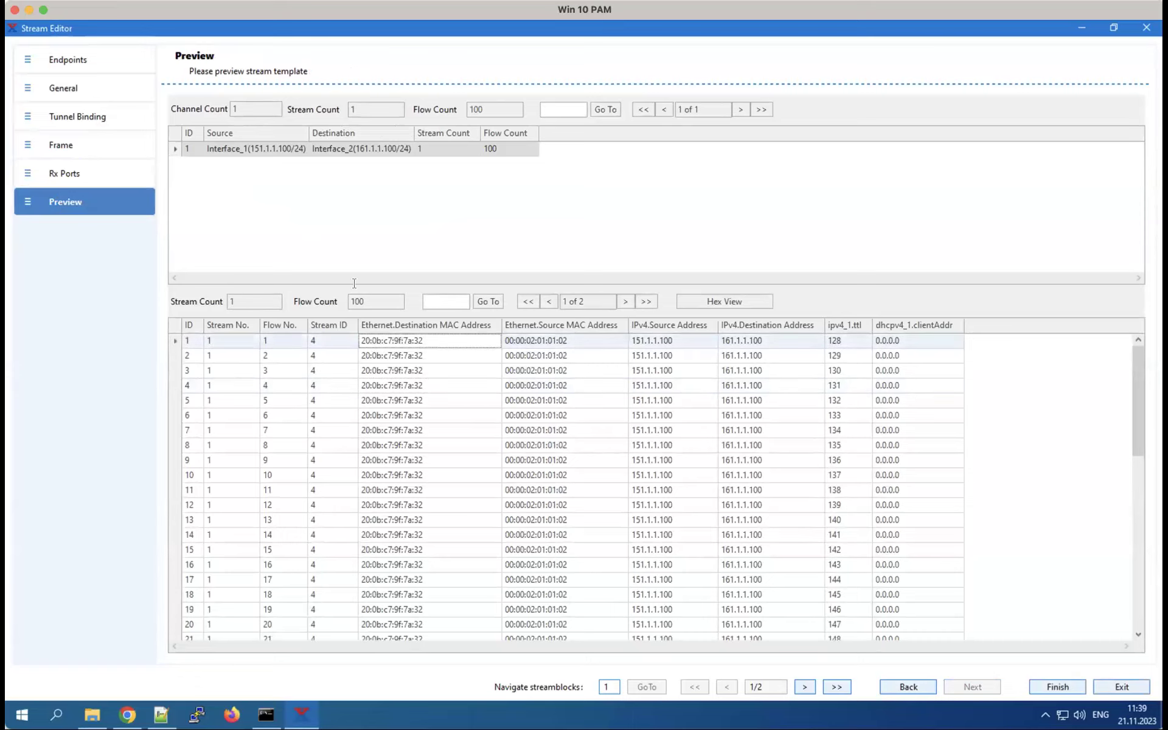
double_click(480, 107)
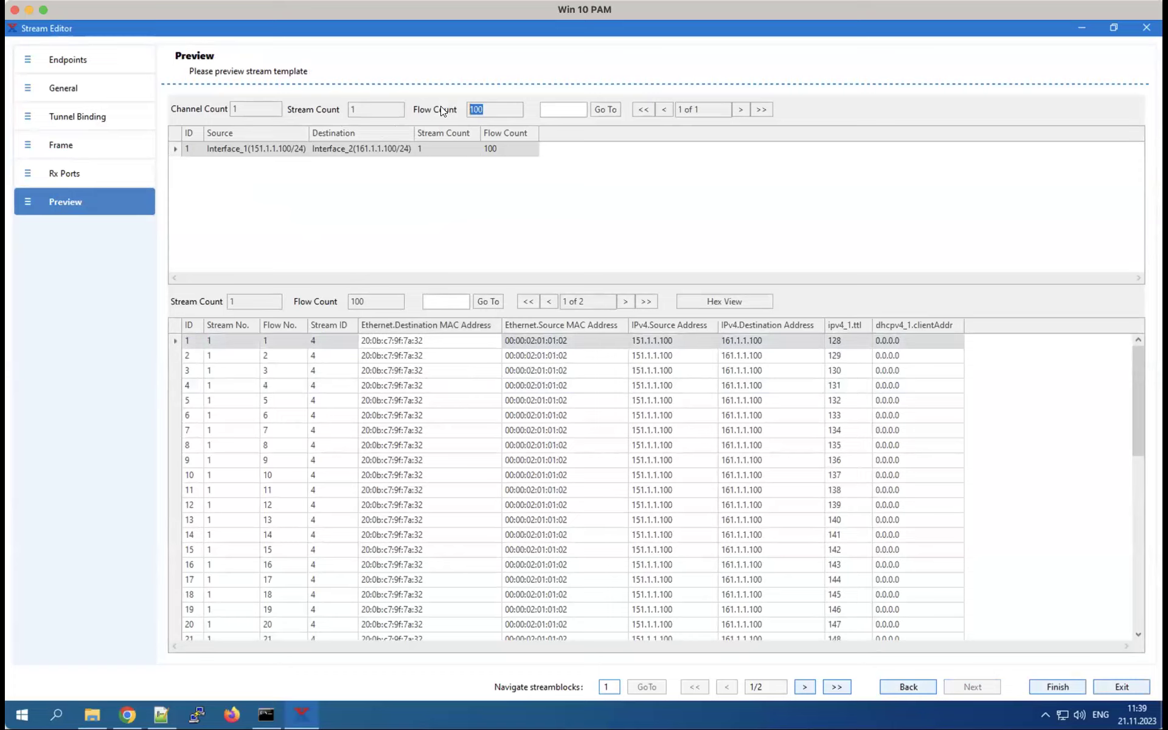
Inspect the ipv4_1.ttl values across the previewed flows, continuing to the second page of flows
left_click(850, 358)
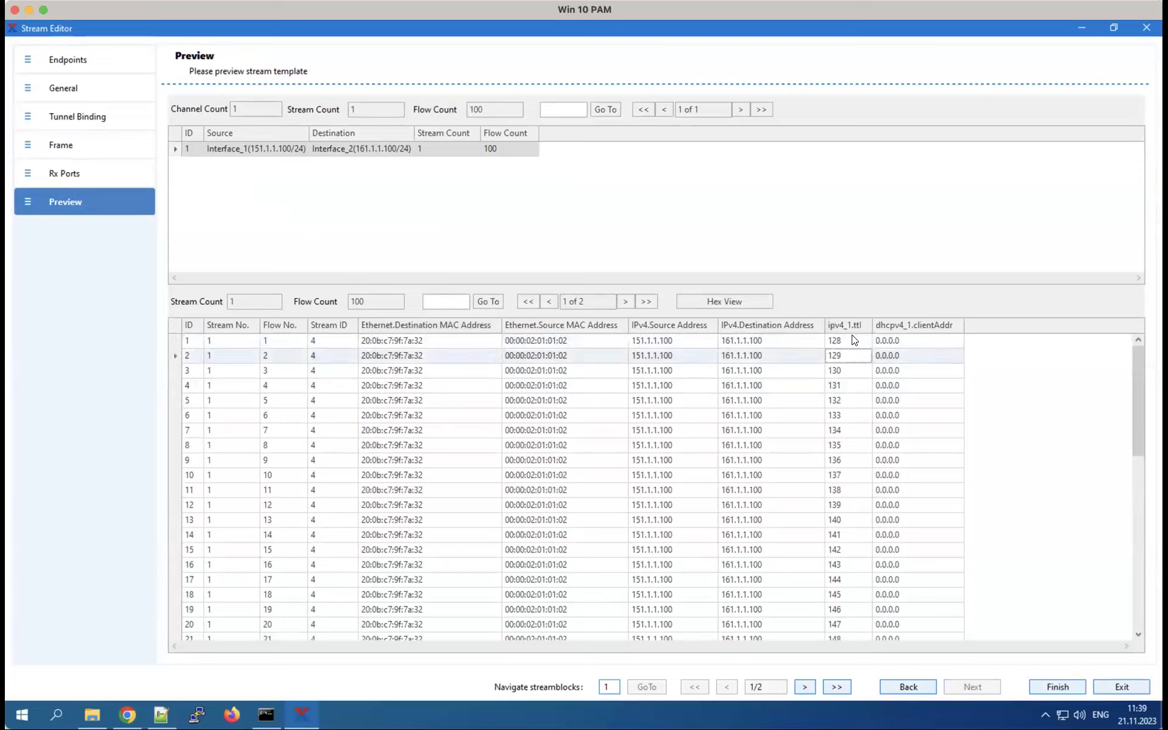
left_click(852, 342)
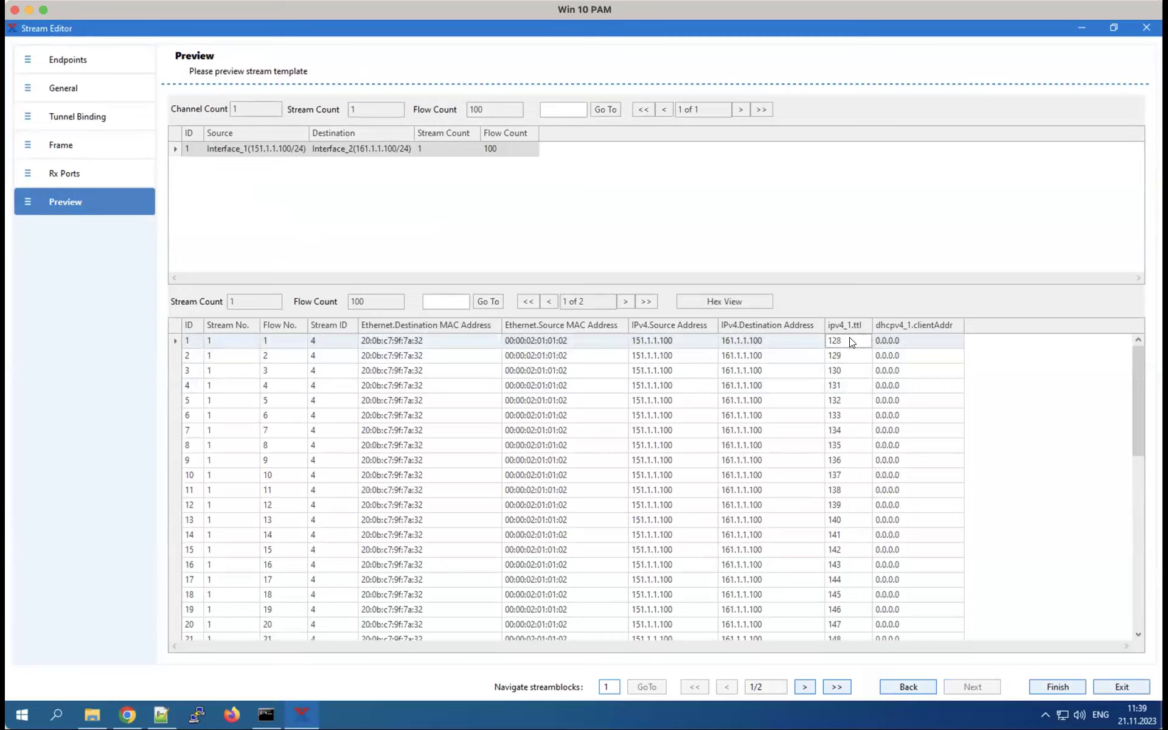
scroll(852, 503, "down", 10)
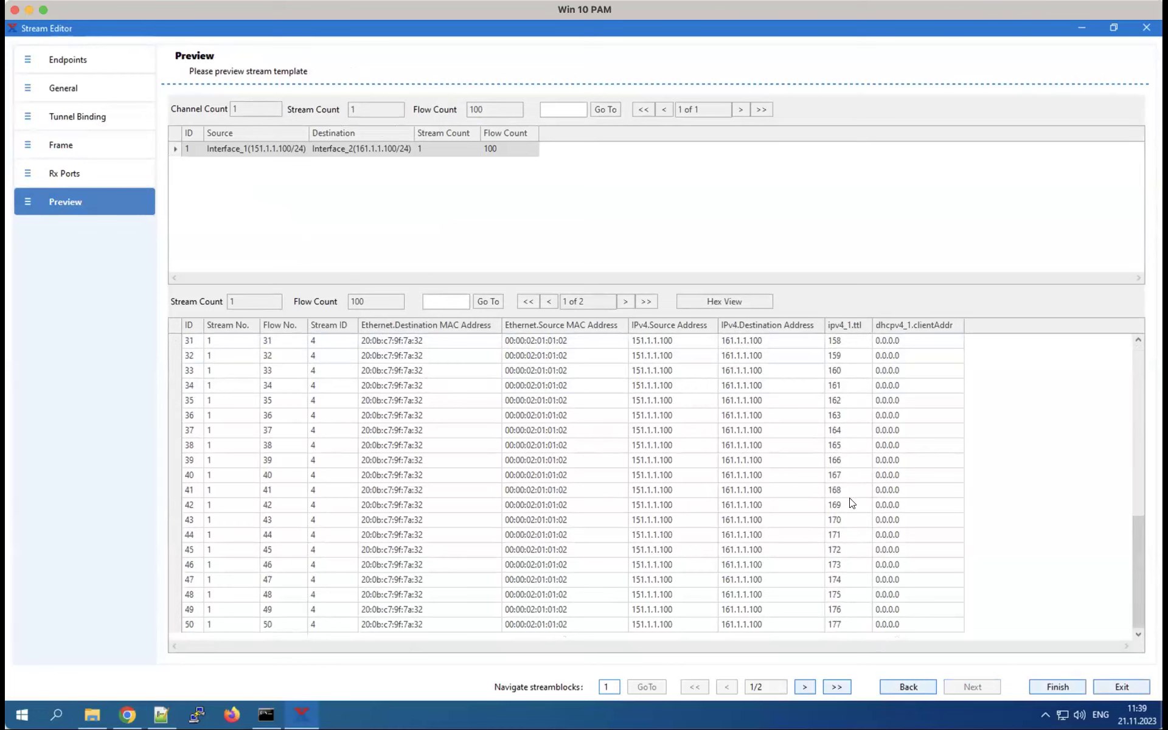
left_click(626, 301)
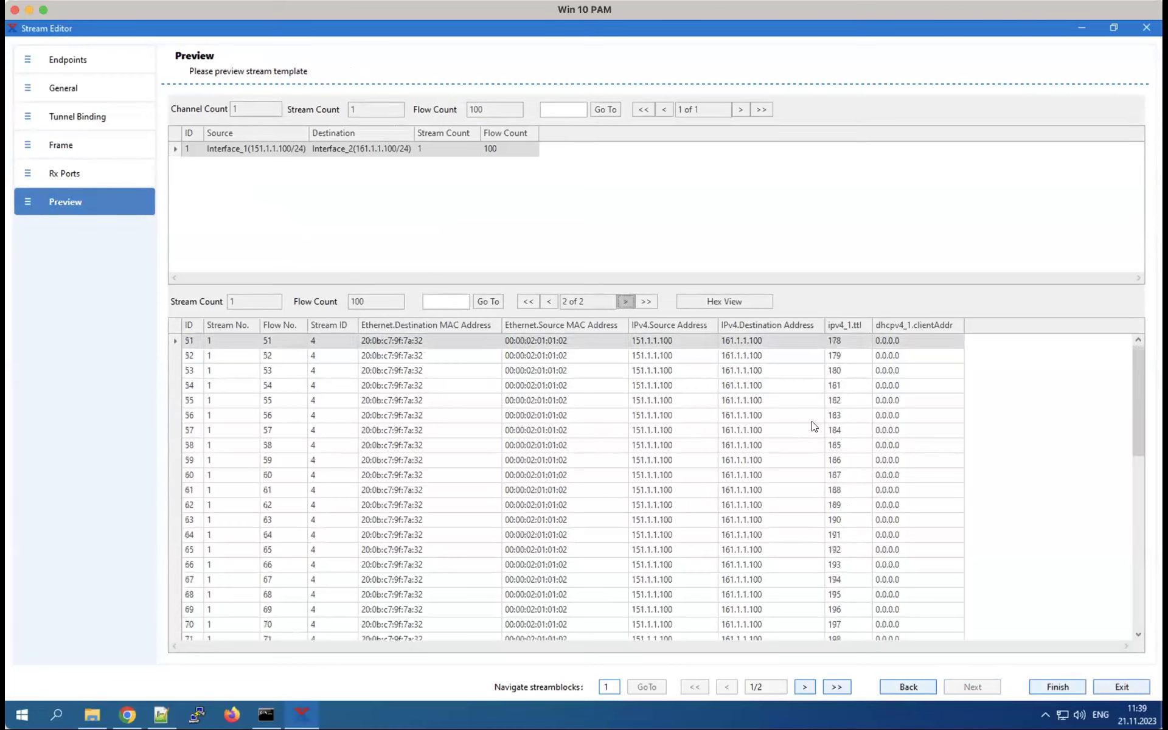
Check the ipv4_1.ttl values through the last flow on the second page of the stream preview
scroll(815, 429, "down", 10)
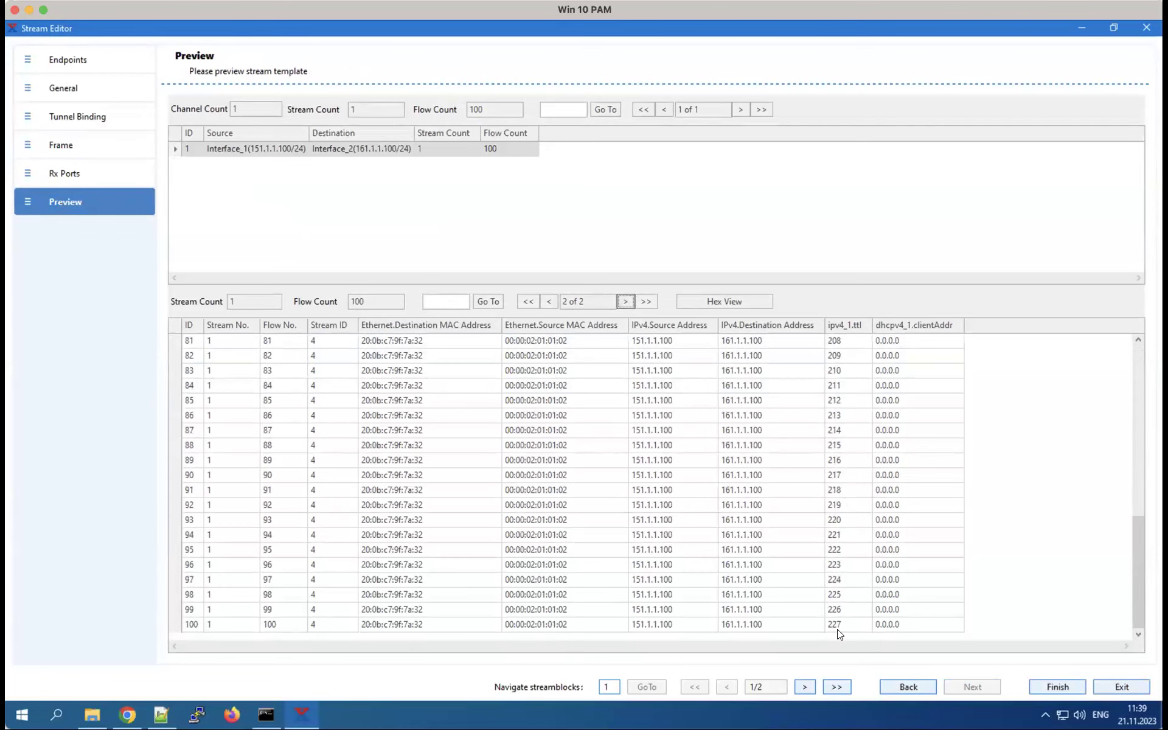
scroll(893, 344, "up", 10)
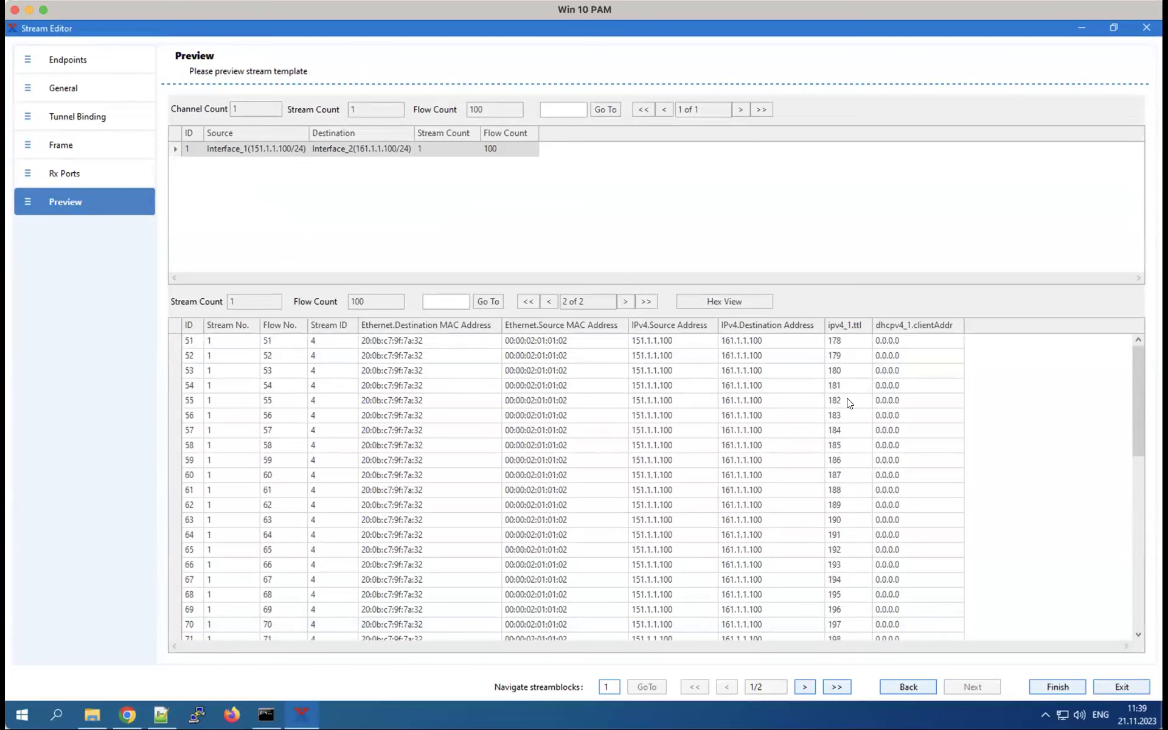
left_click(848, 343)
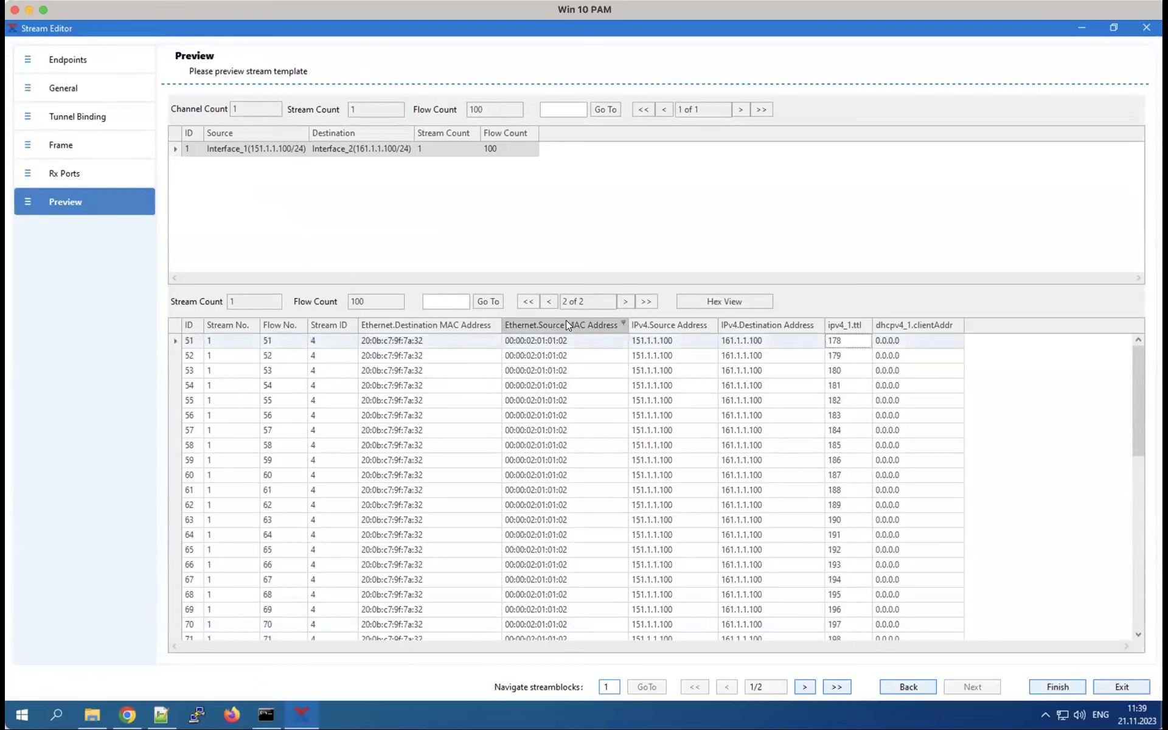
Return to the first page of previewed flows, review its rows and exit the Stream Editor
left_click(526, 302)
left_click(639, 522)
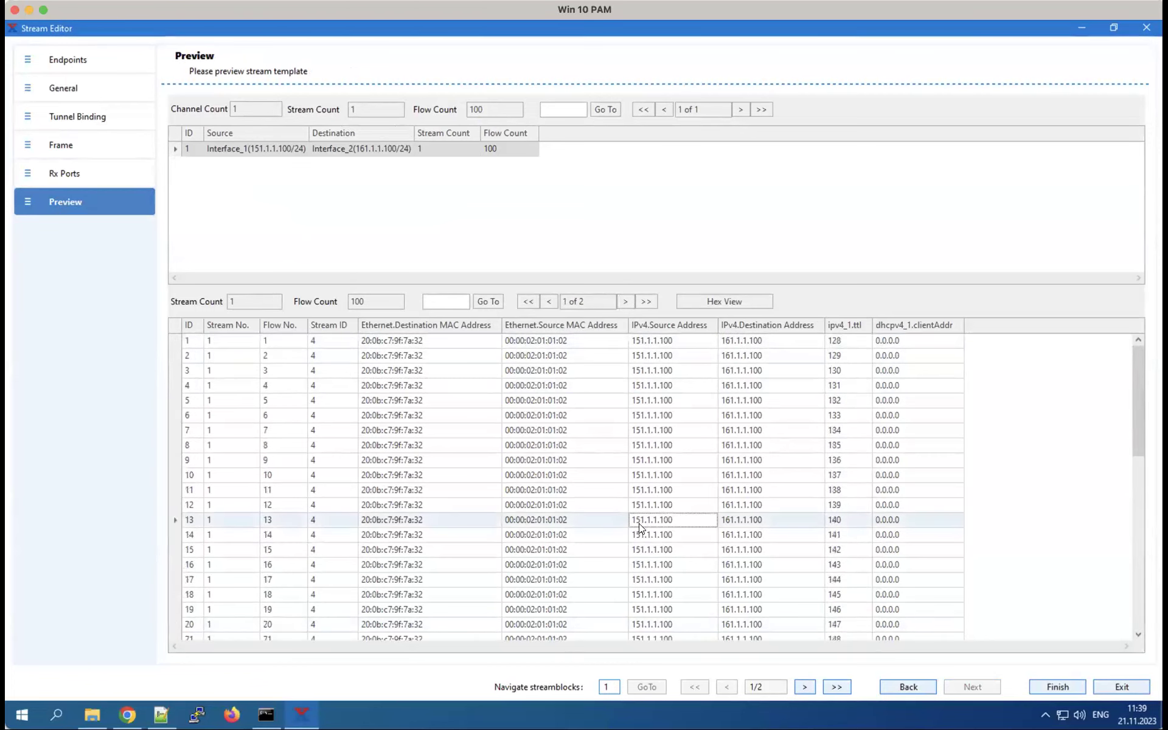
left_click(505, 460)
left_click(294, 342)
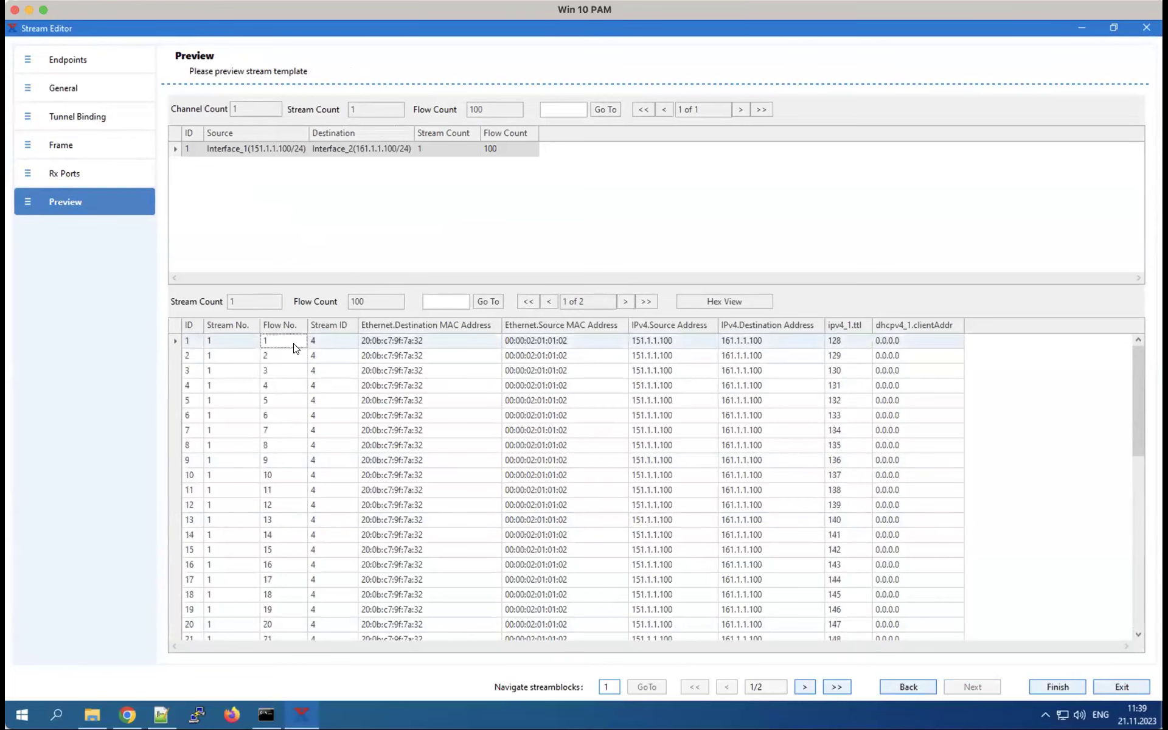
left_click(1058, 507)
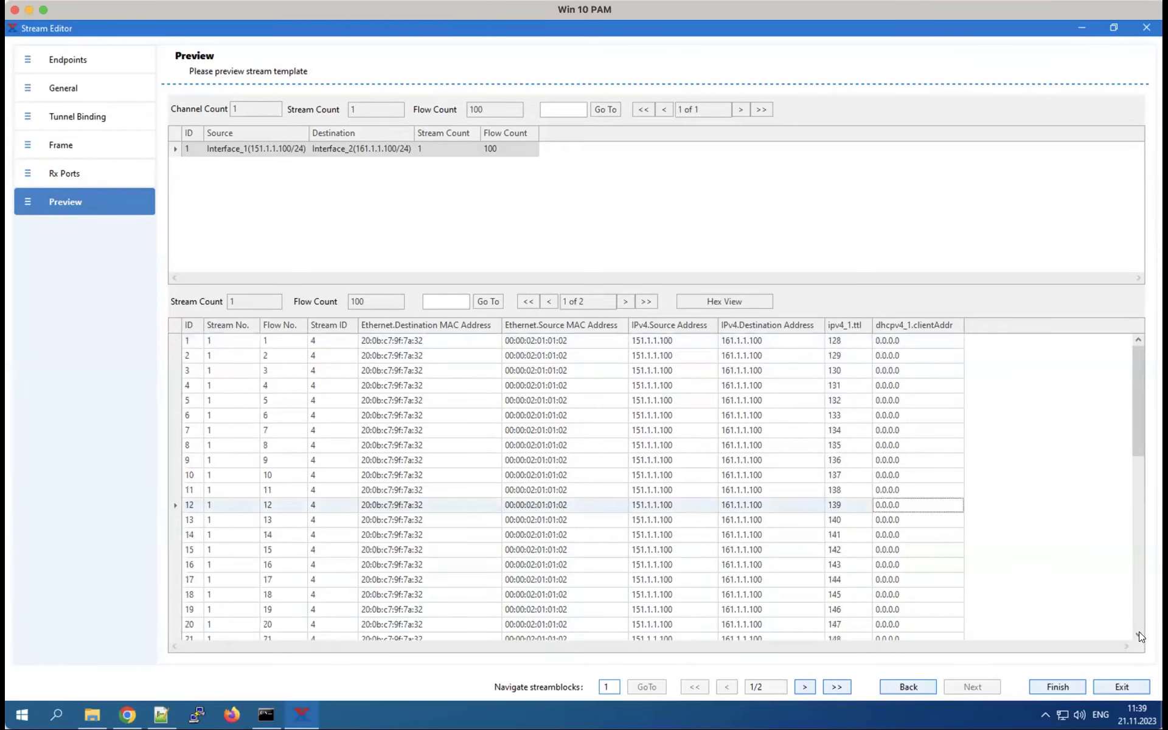
left_click(1115, 686)
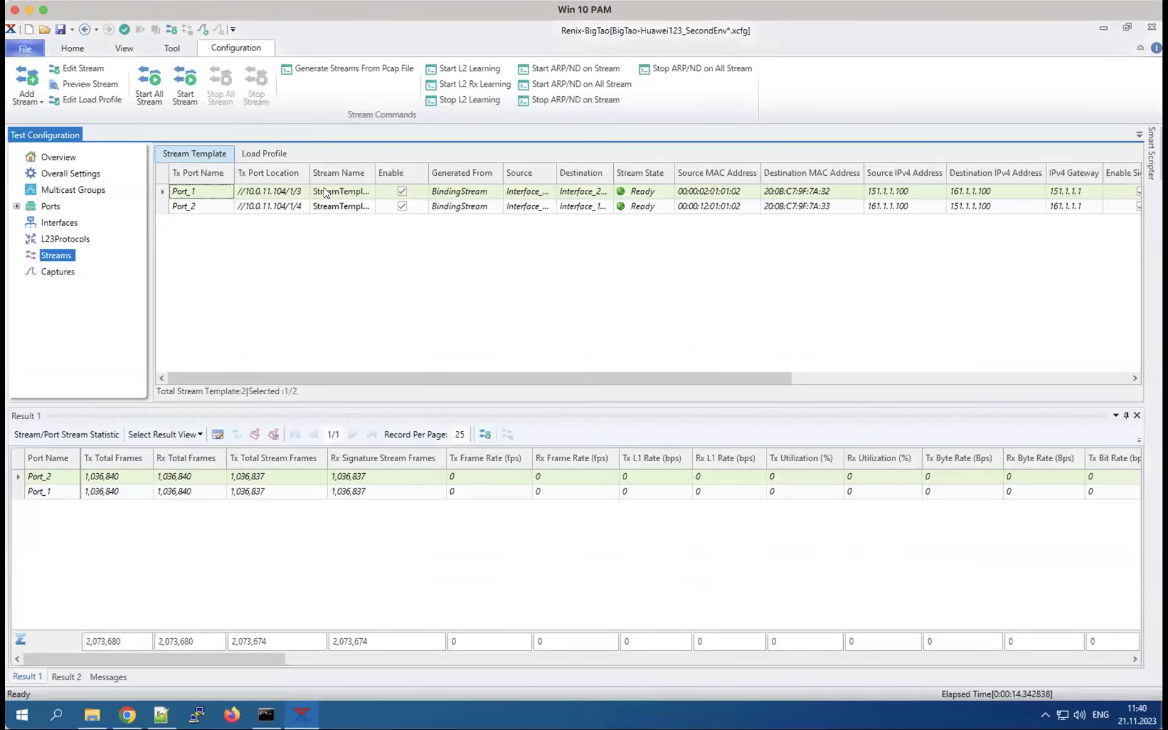
Compare the source and destination IPv4 addresses of the Port_1 and Port_2 streams in the stream template list
left_click_drag(391, 371, 467, 367)
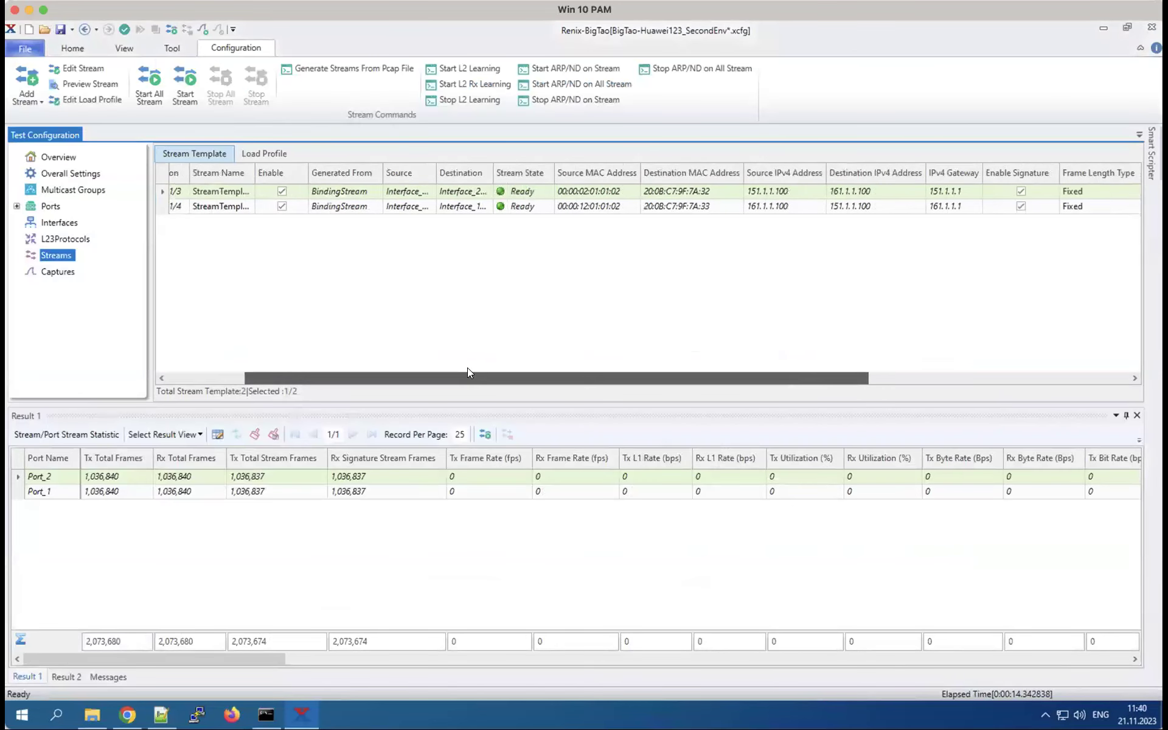
left_click(796, 190)
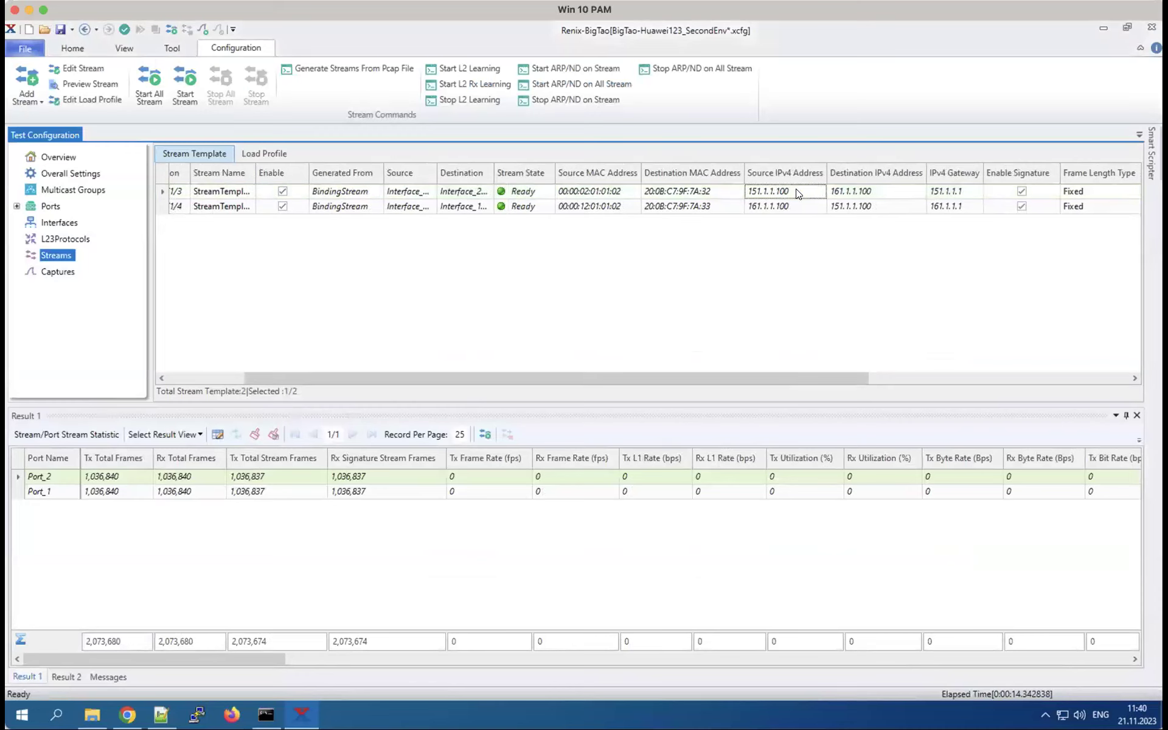
left_click(884, 191)
left_click(864, 207)
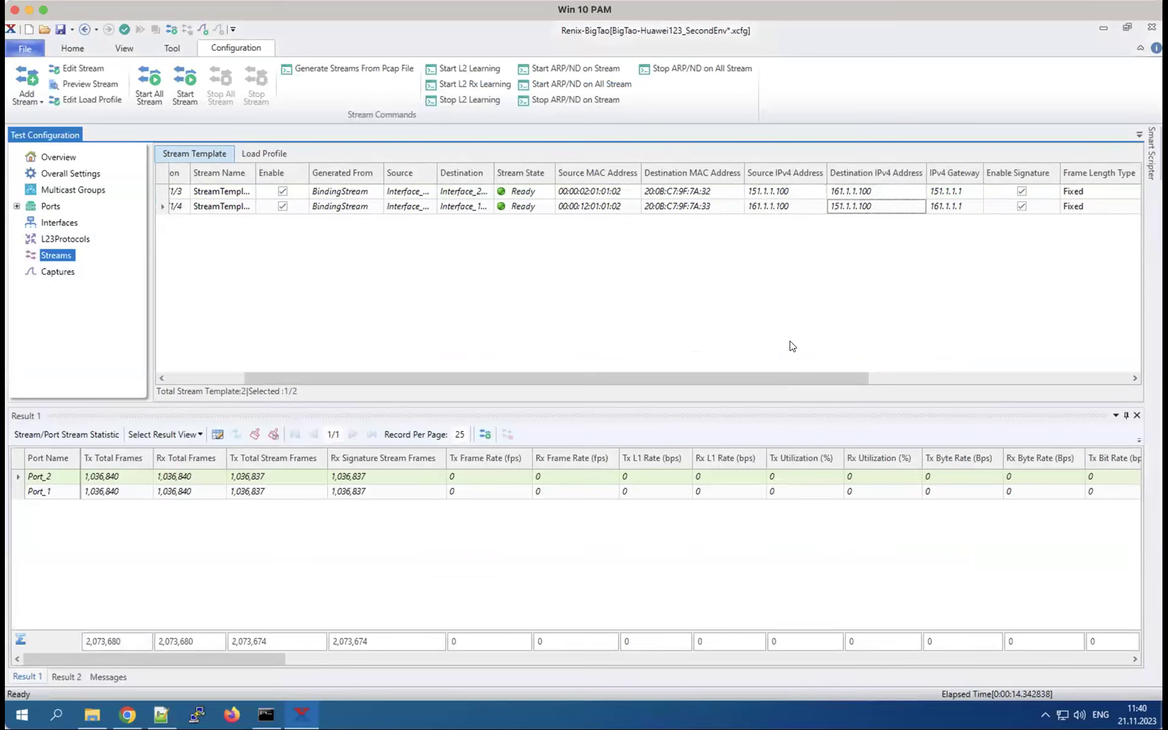
left_click_drag(738, 374, 575, 375)
left_click_drag(724, 384, 1071, 375)
left_click_drag(389, 411, 314, 334)
Start all streams and check the live Port Stream Statistic figures for both ports
left_click(207, 194)
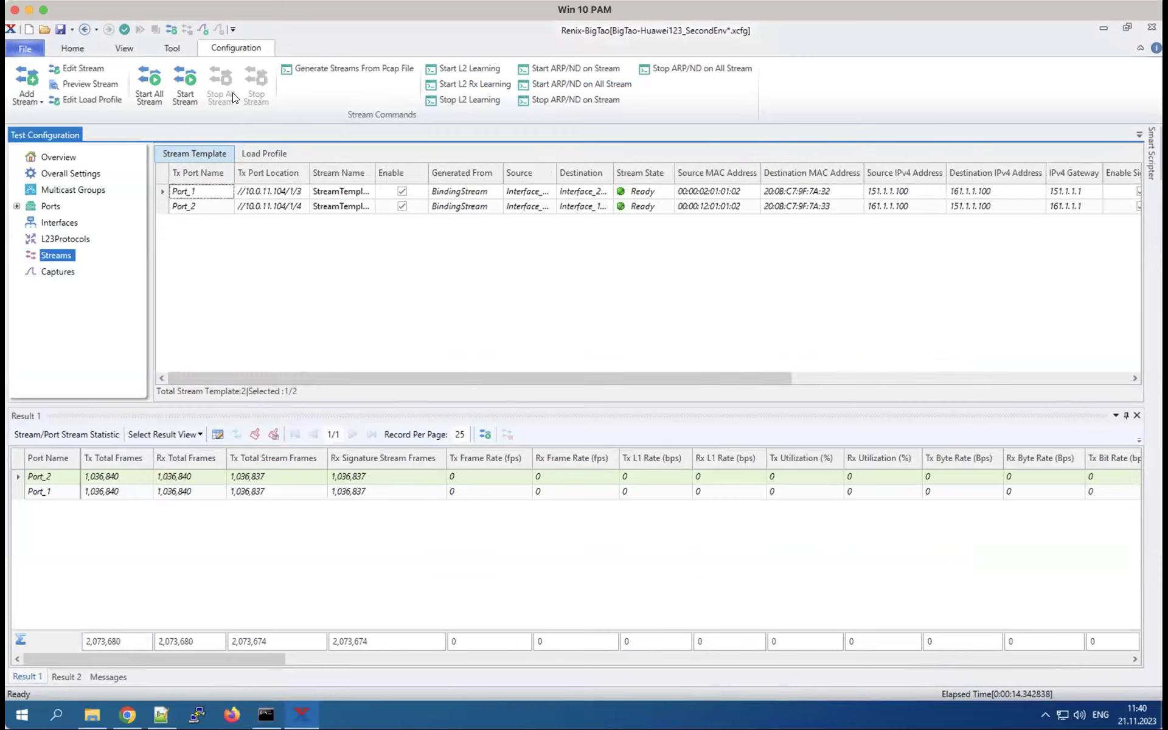
left_click(152, 68)
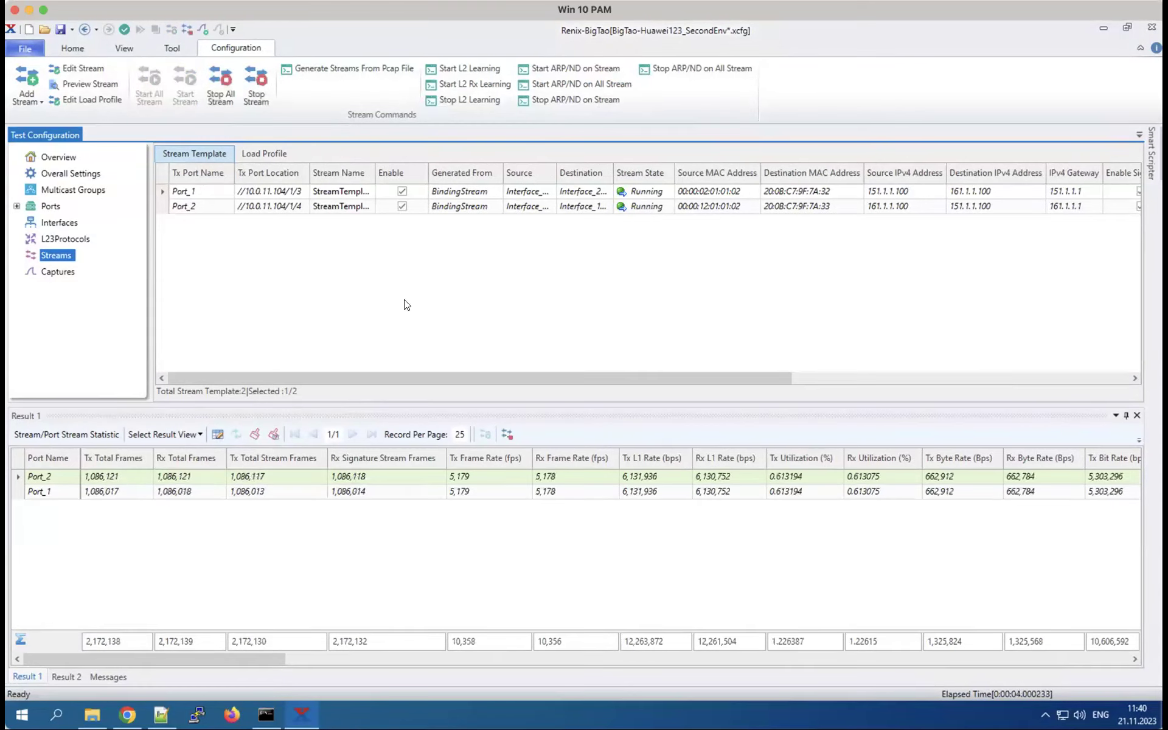
left_click(523, 313)
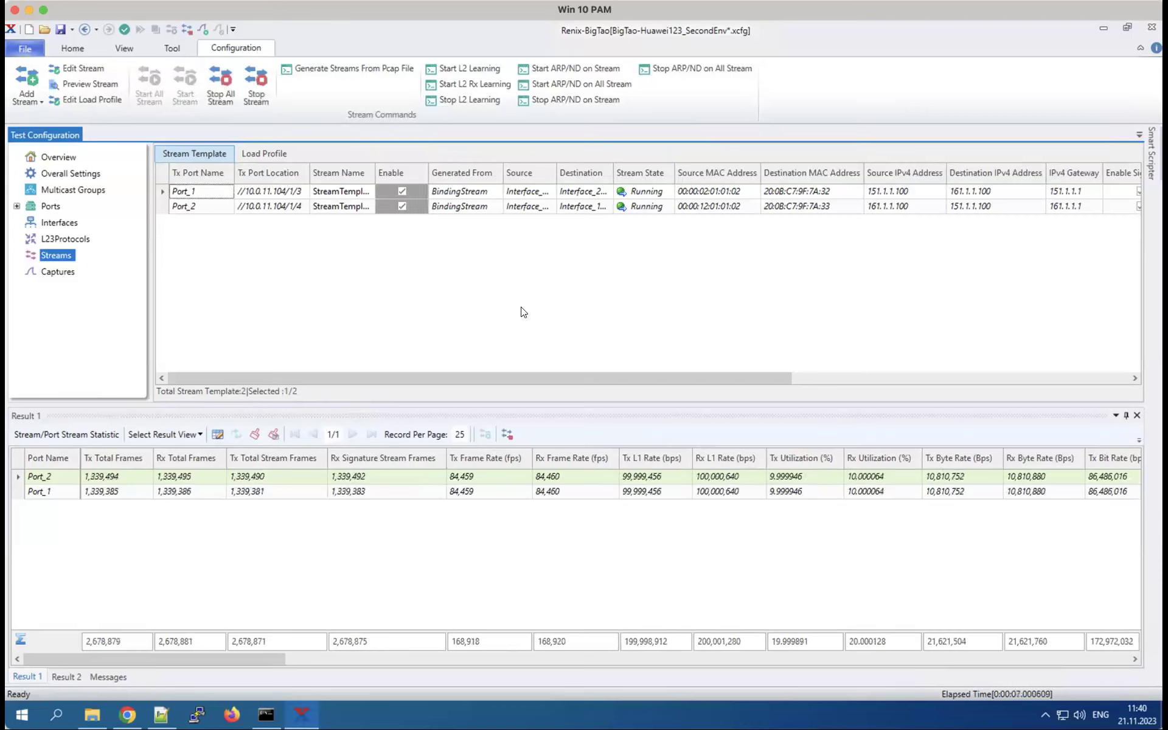
left_click(374, 494)
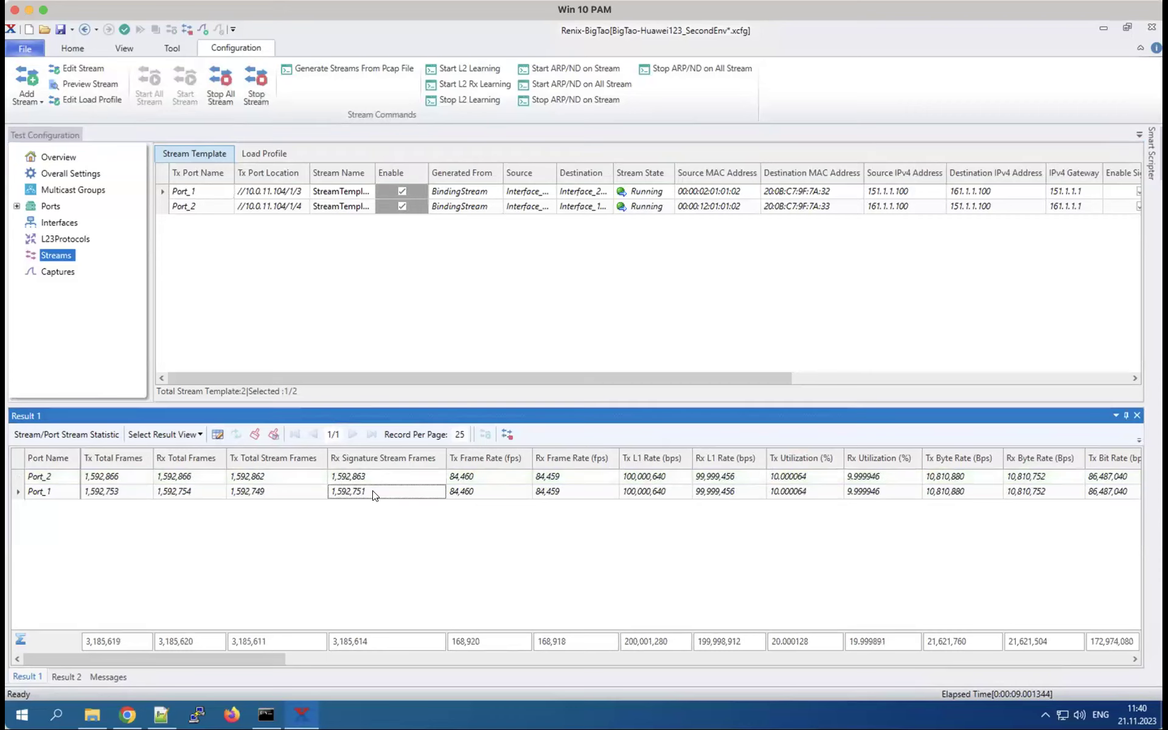
Examine the Tx L1 Rate and Tx Frame Rate chart in Result 2 and the L1 rates in Result 1
left_click(61, 675)
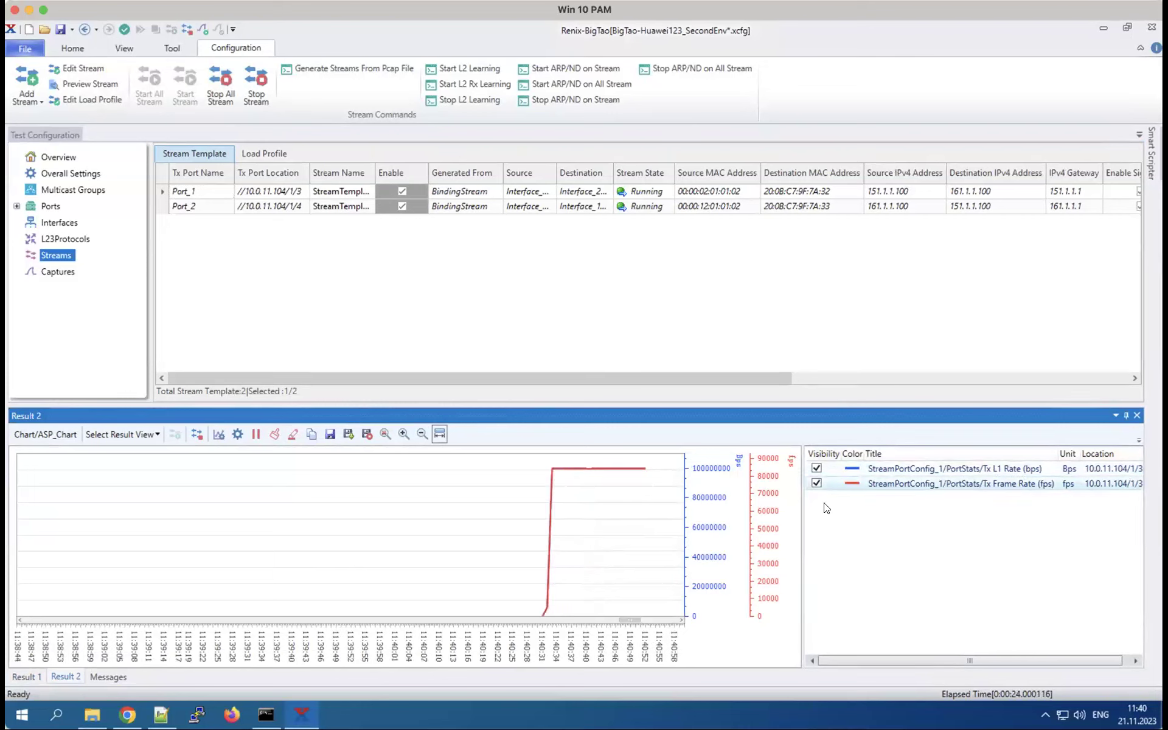
mouse_move(597, 466)
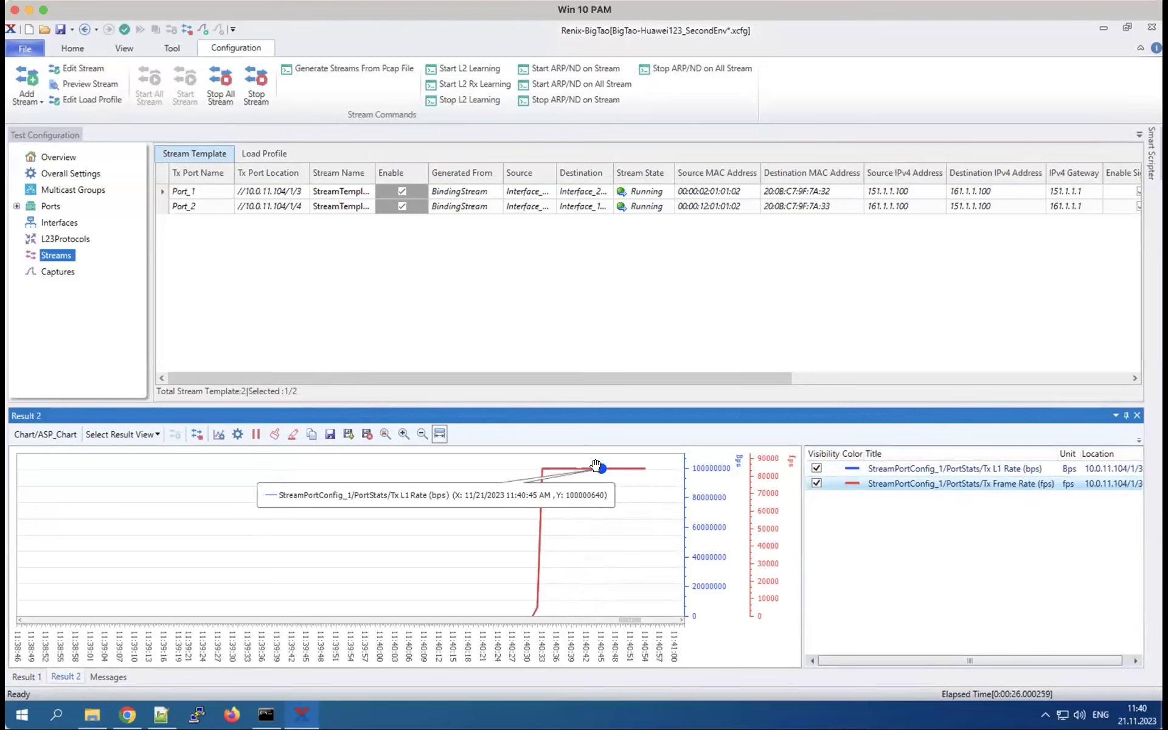
left_click(27, 677)
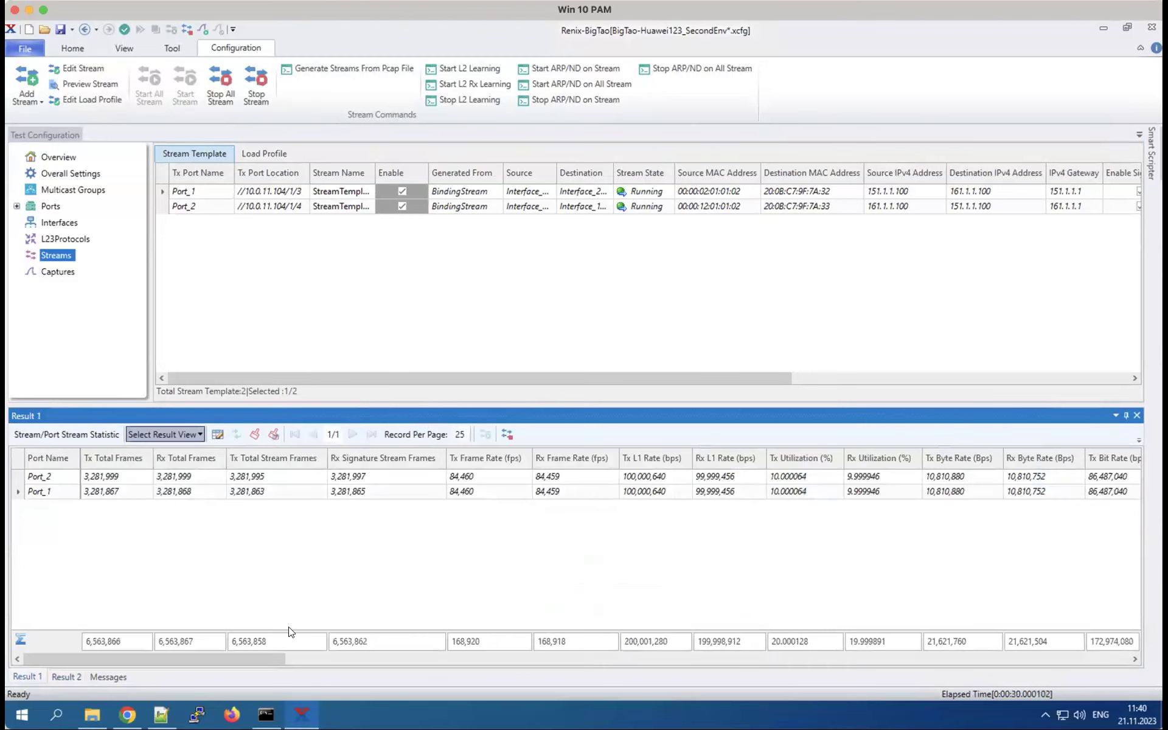
left_click_drag(192, 658, 224, 658)
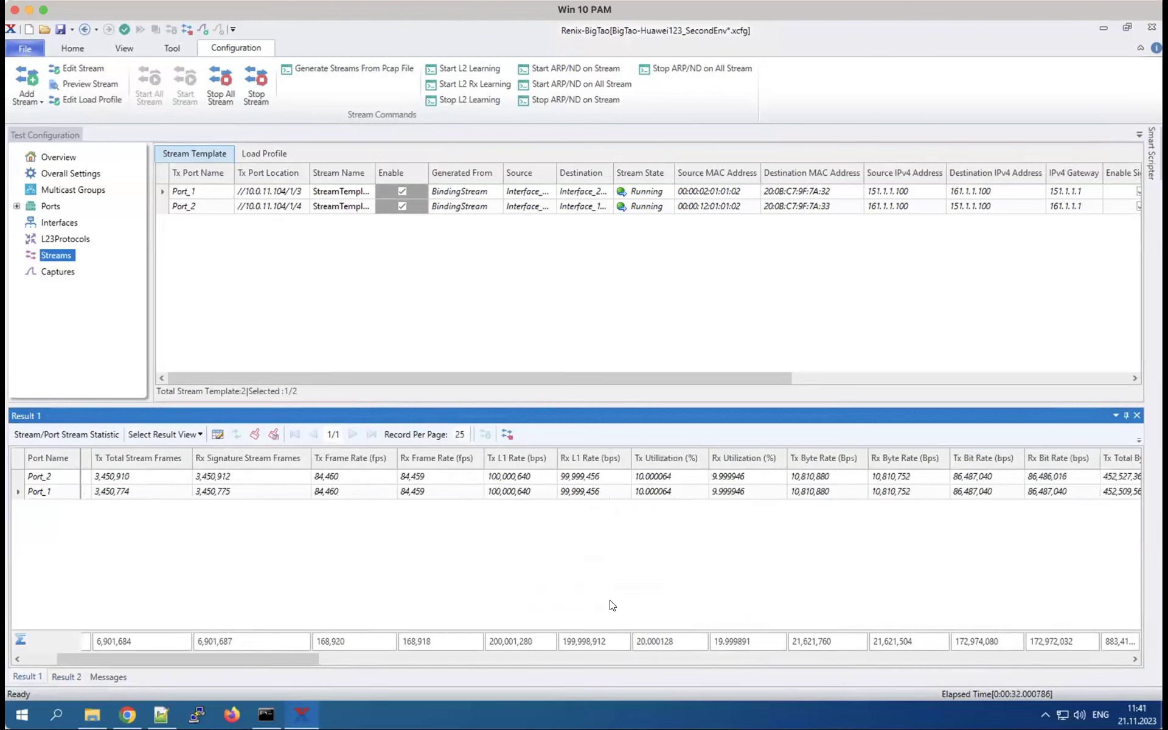
left_click(604, 480)
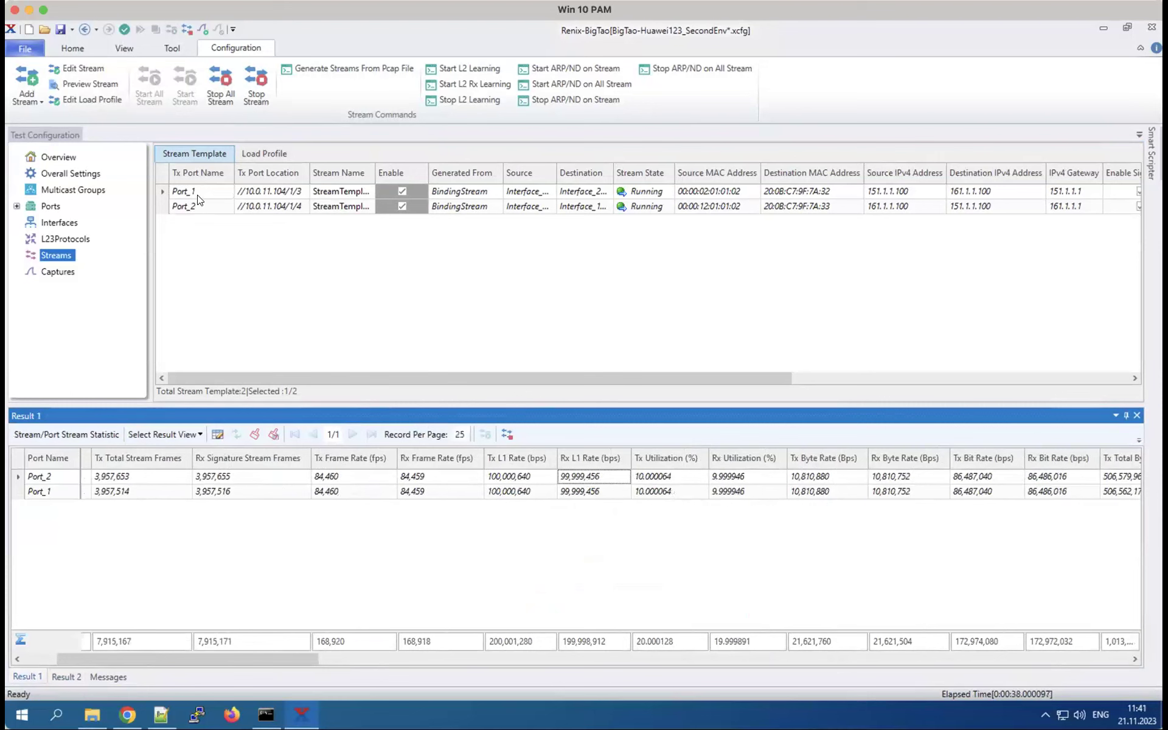
Examine Port_1's available Transmit Mode options and its Port Load setting in the Load Profile
left_click(268, 151)
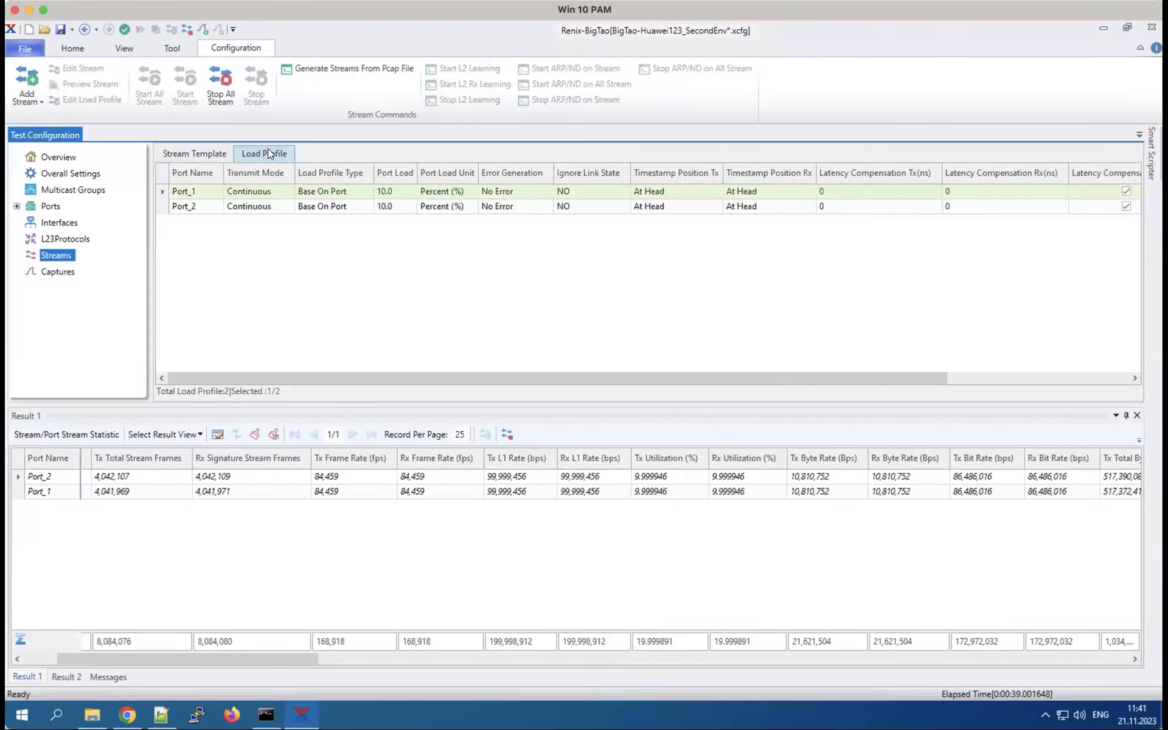
left_click(262, 190)
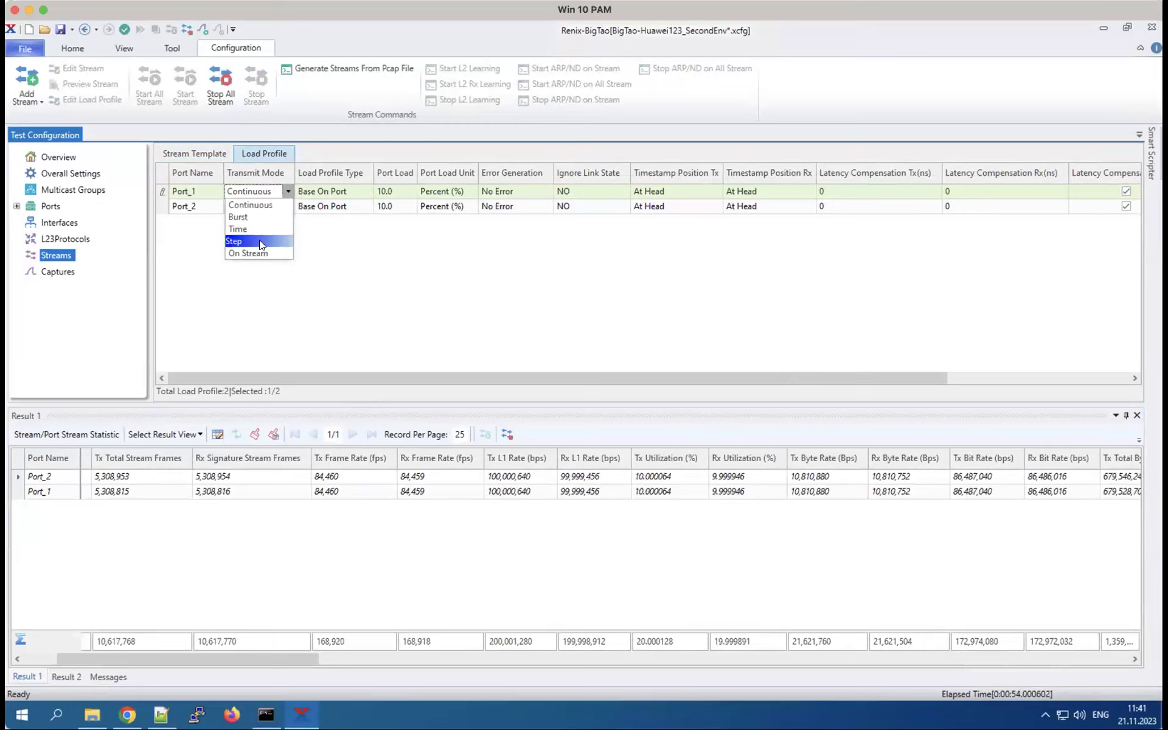
left_click(429, 223)
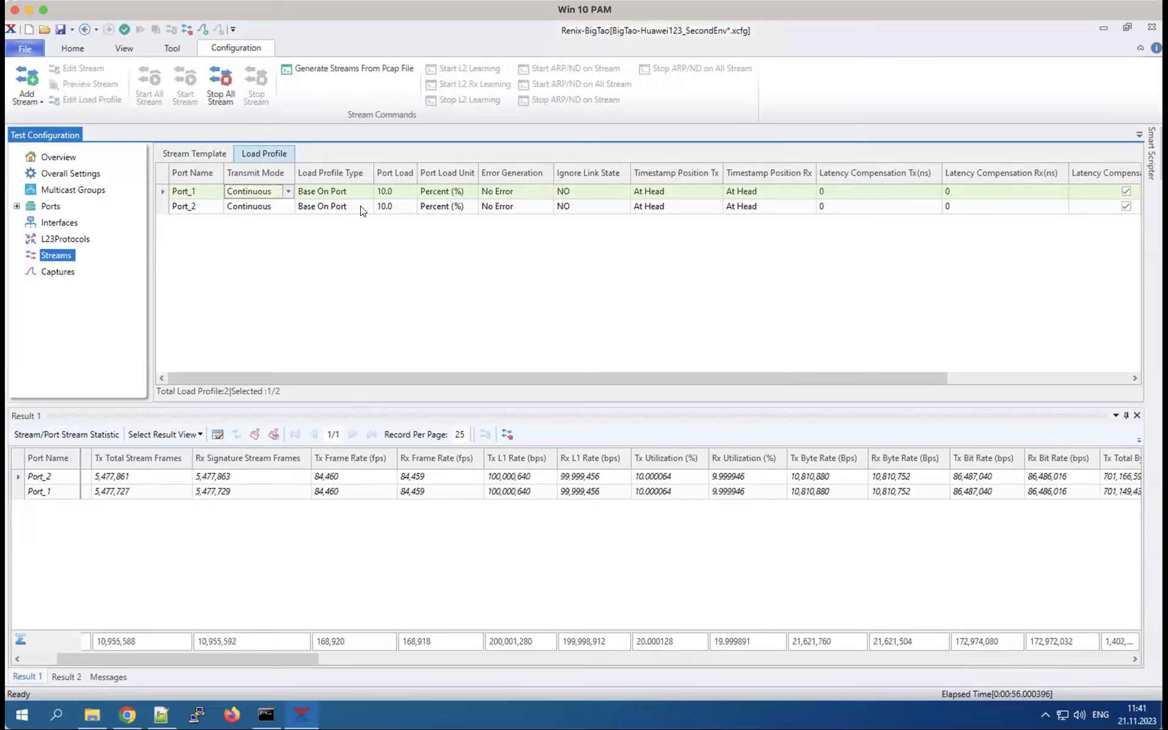
left_click(397, 192)
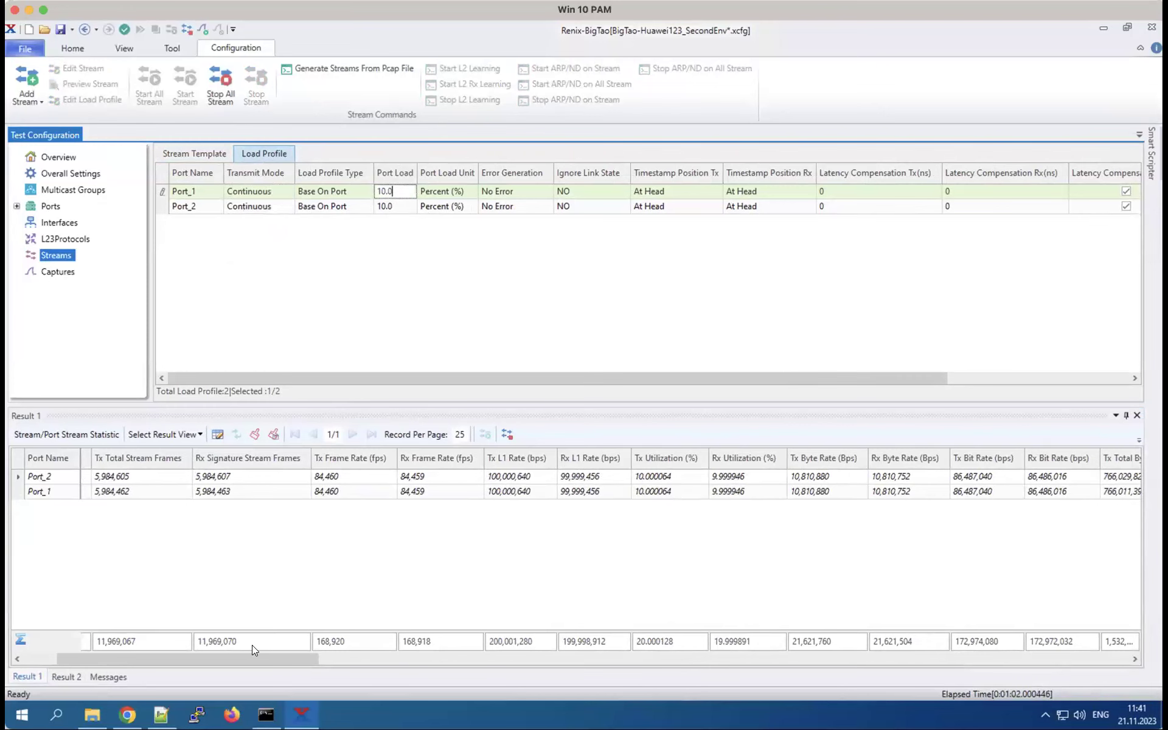
Switch Result 2 from the ASP chart to the default Stream Block Statistic view
left_click(59, 675)
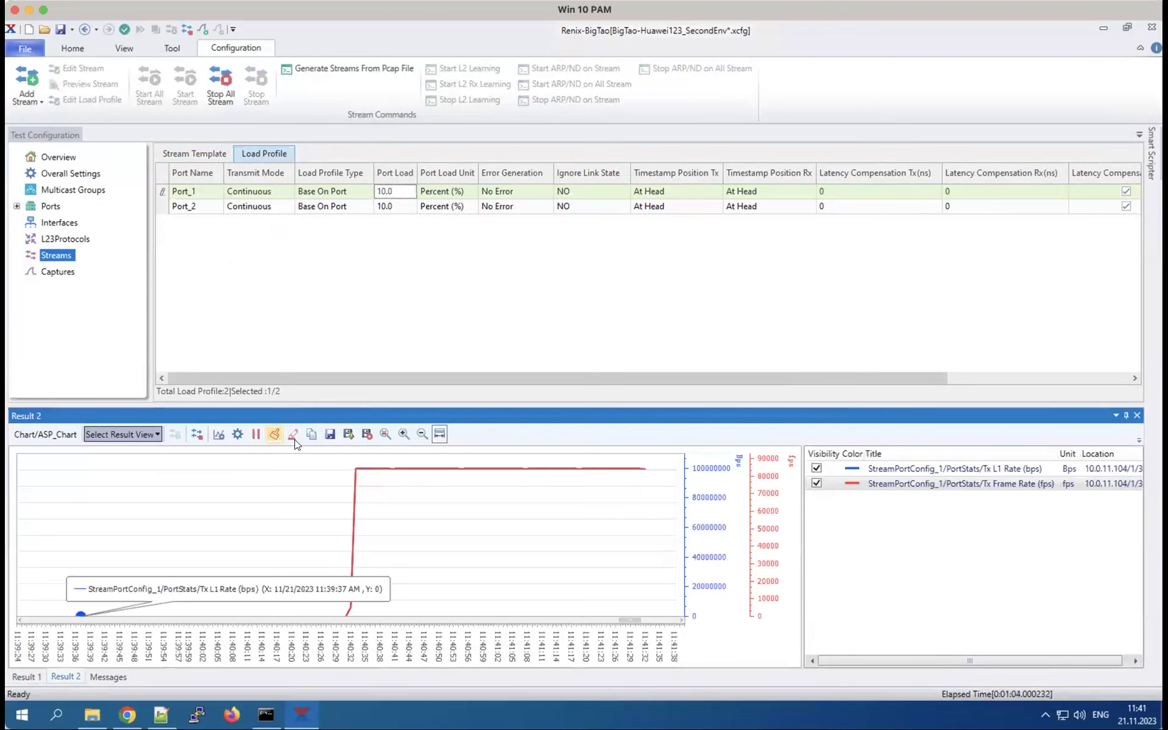
left_click(152, 433)
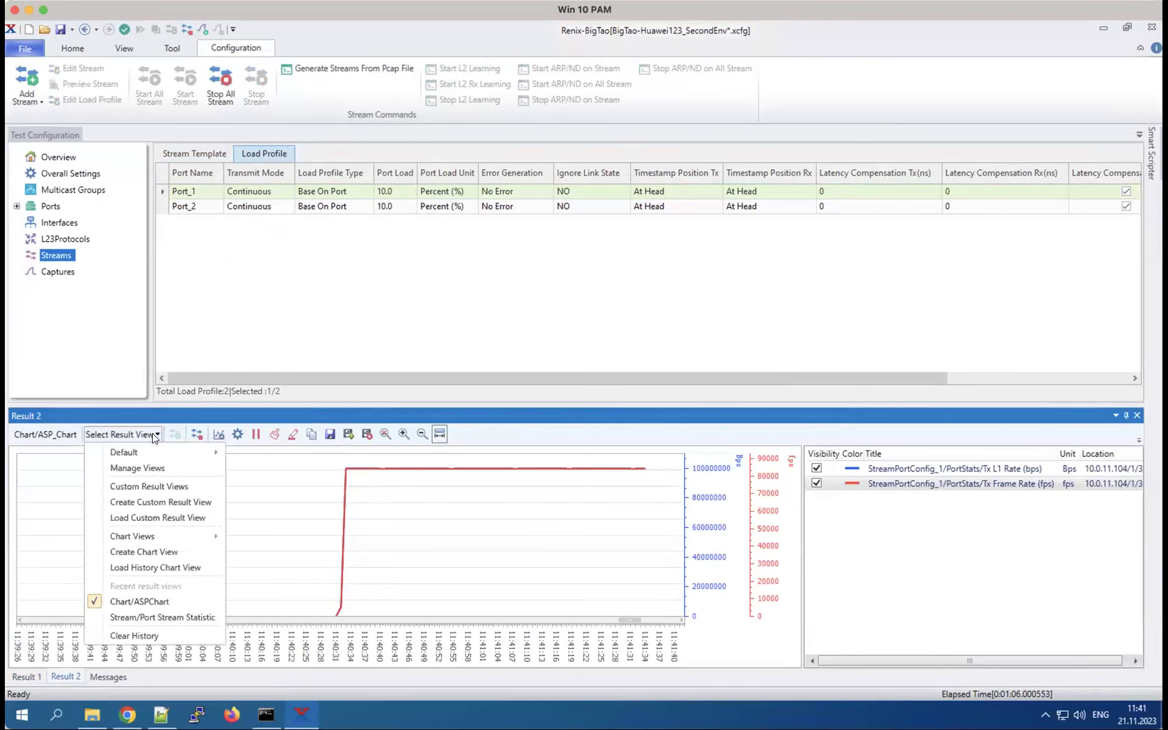
mouse_move(152, 449)
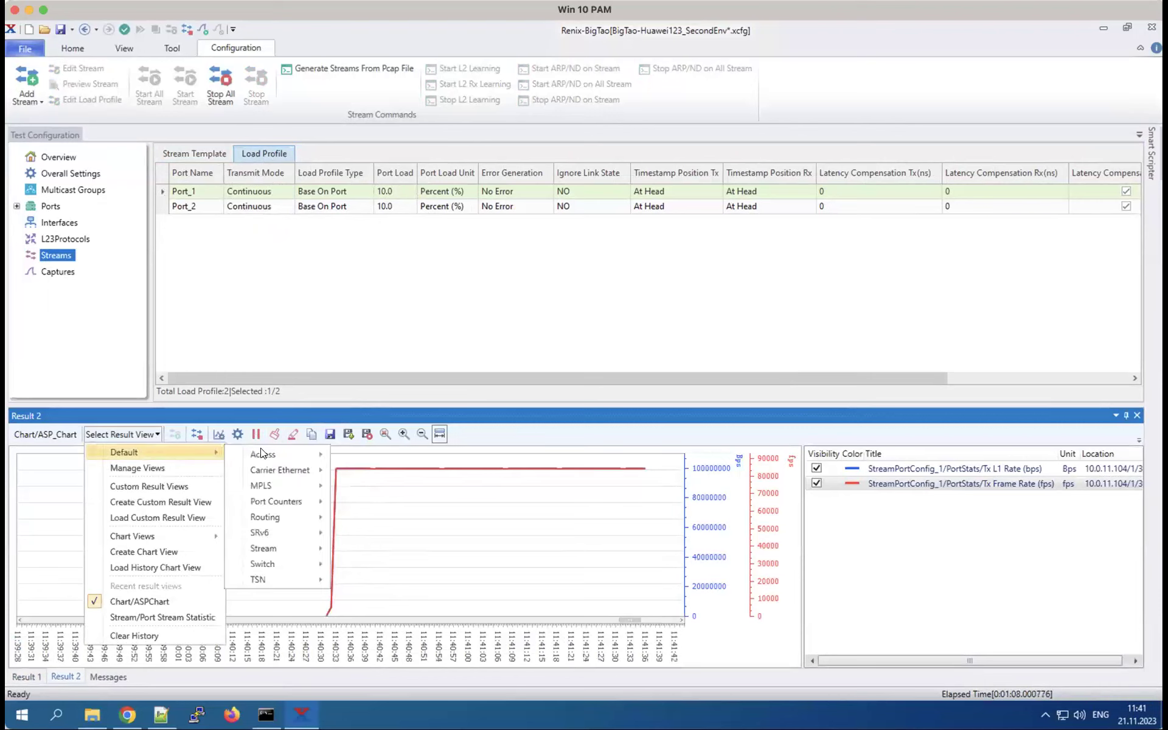
mouse_move(275, 455)
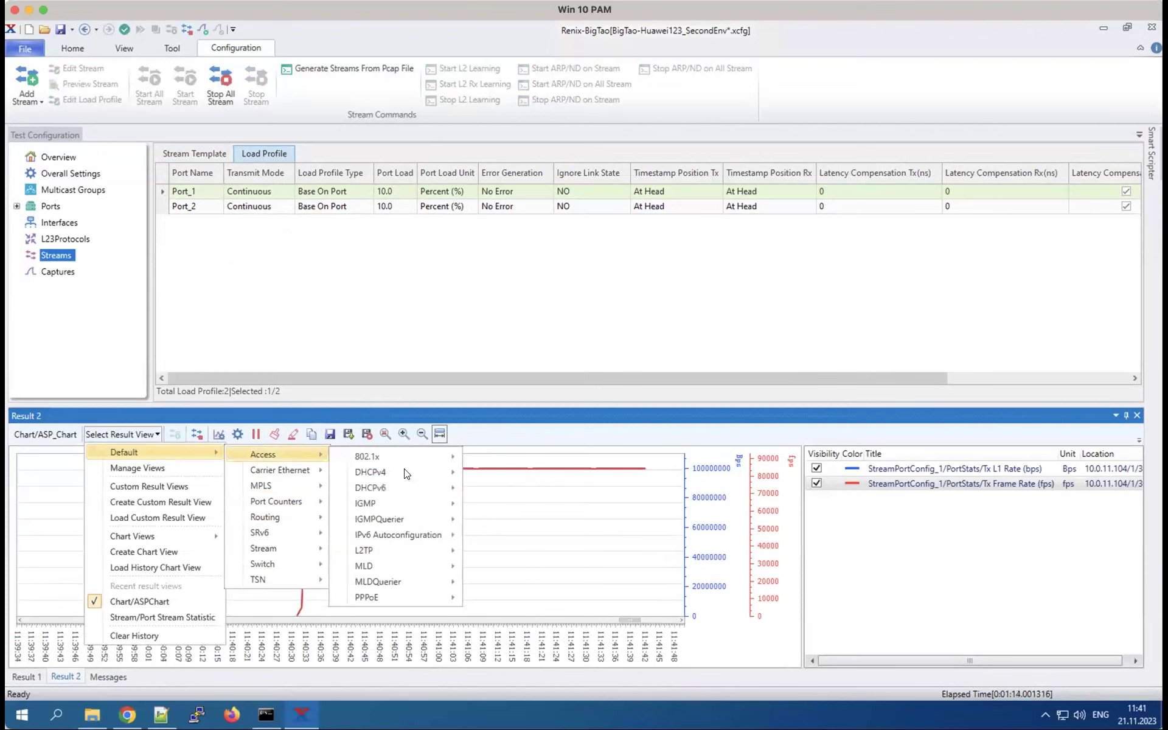
mouse_move(409, 474)
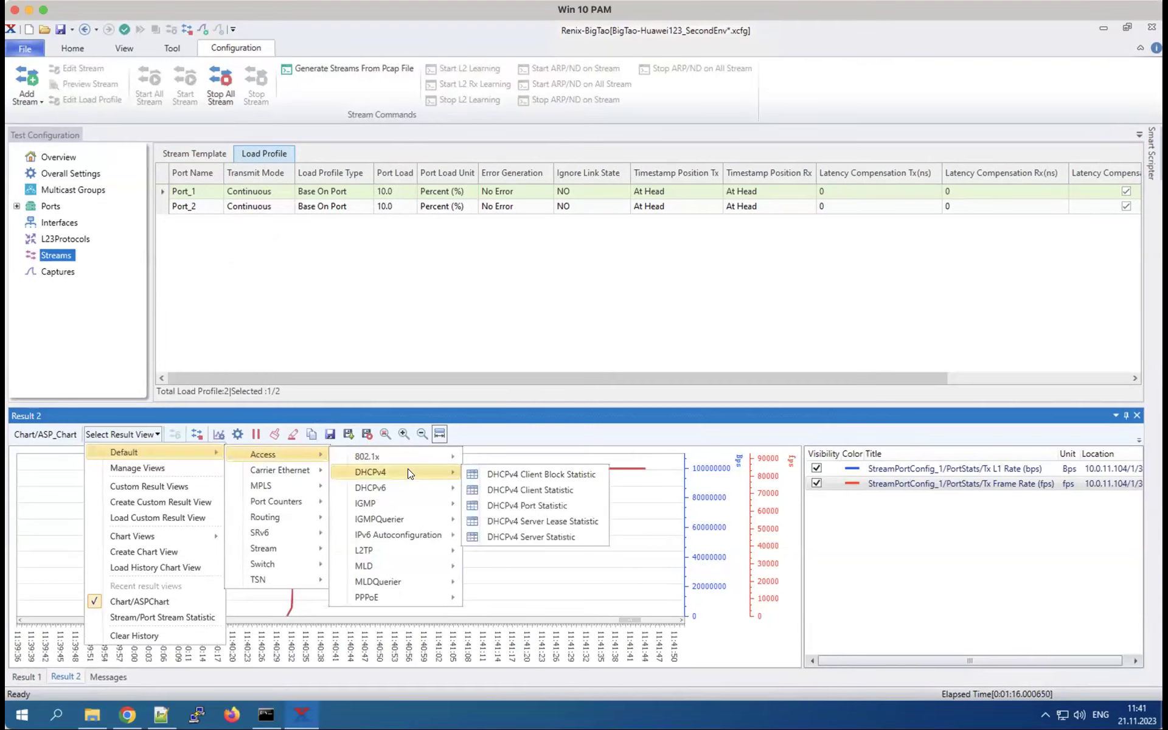
mouse_move(279, 554)
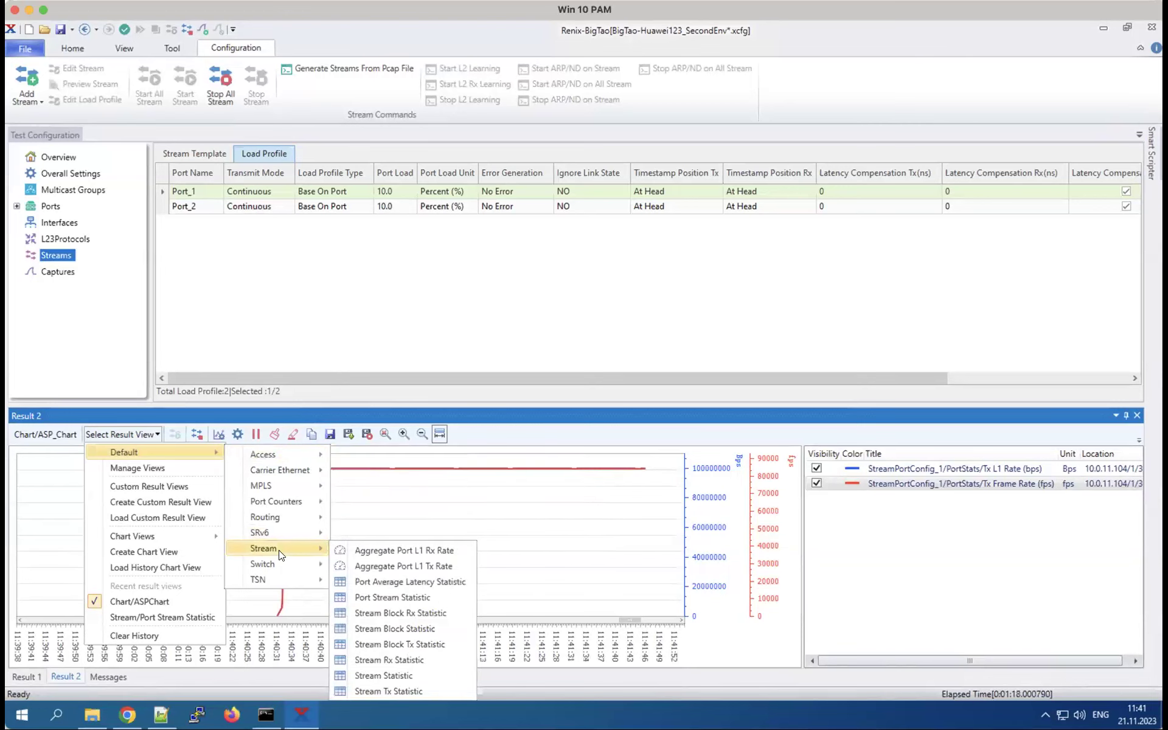
left_click(429, 630)
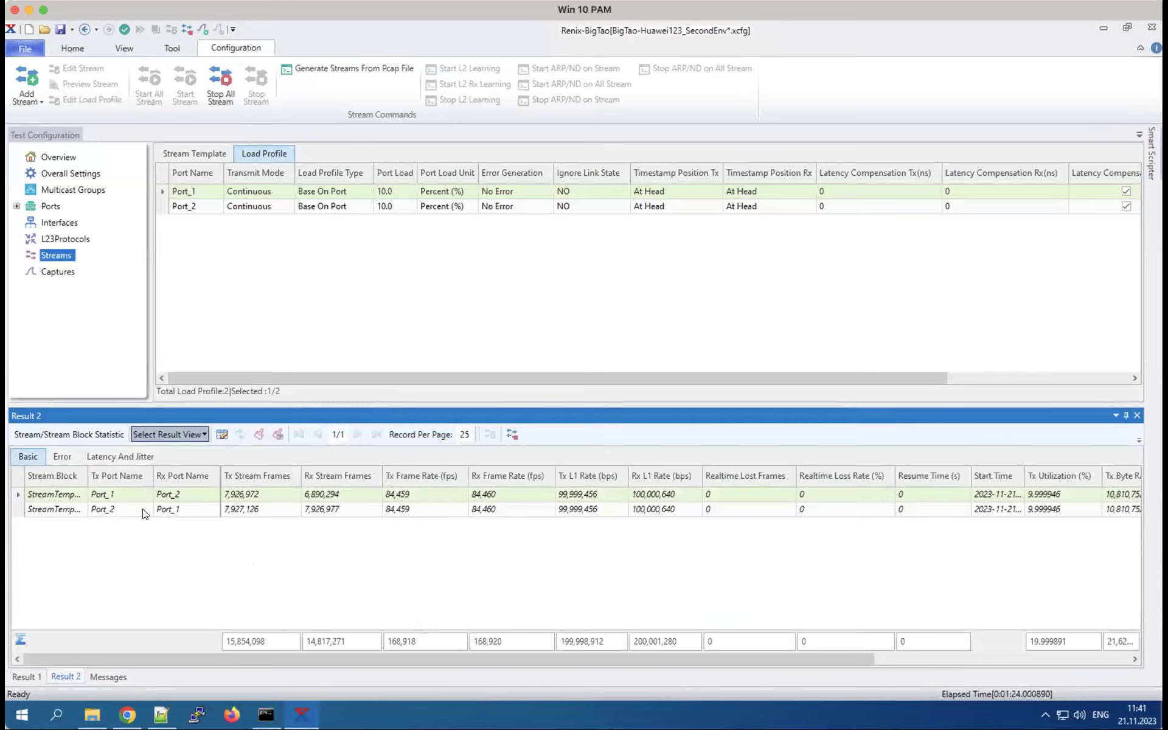
Review the basic stream block statistics, including realtime loss and Tx Utilization for both streams
left_click(240, 568)
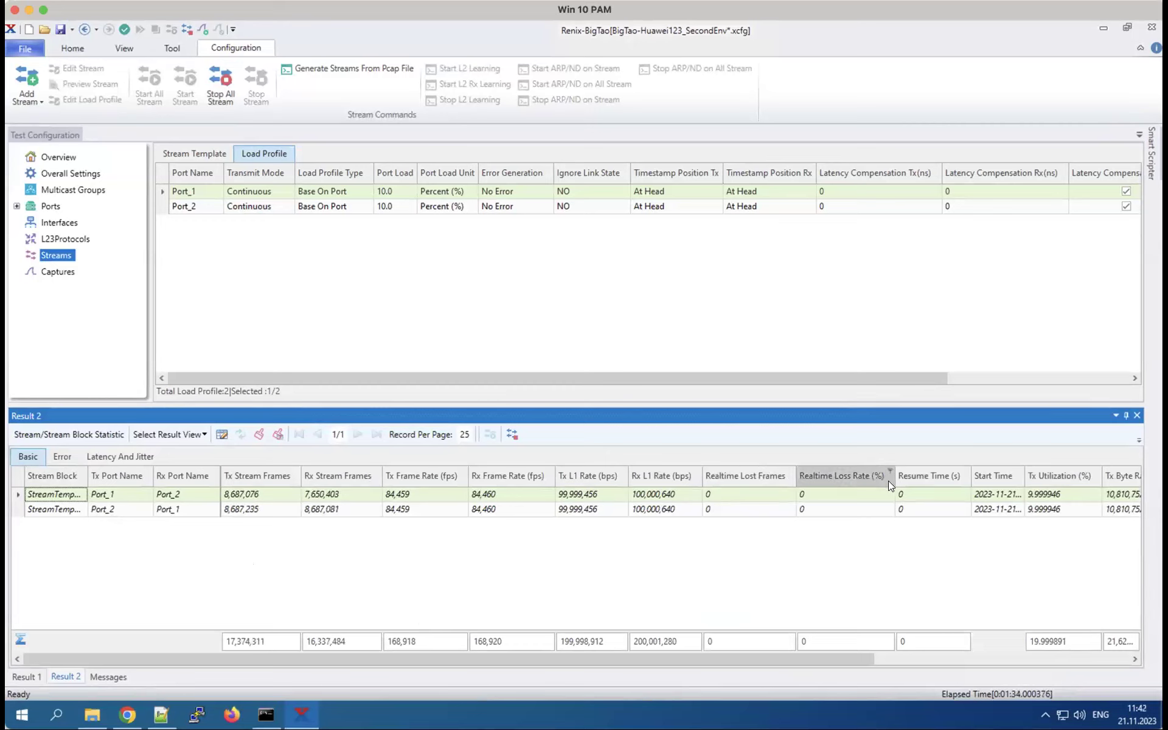
left_click(1056, 510)
left_click(1058, 495)
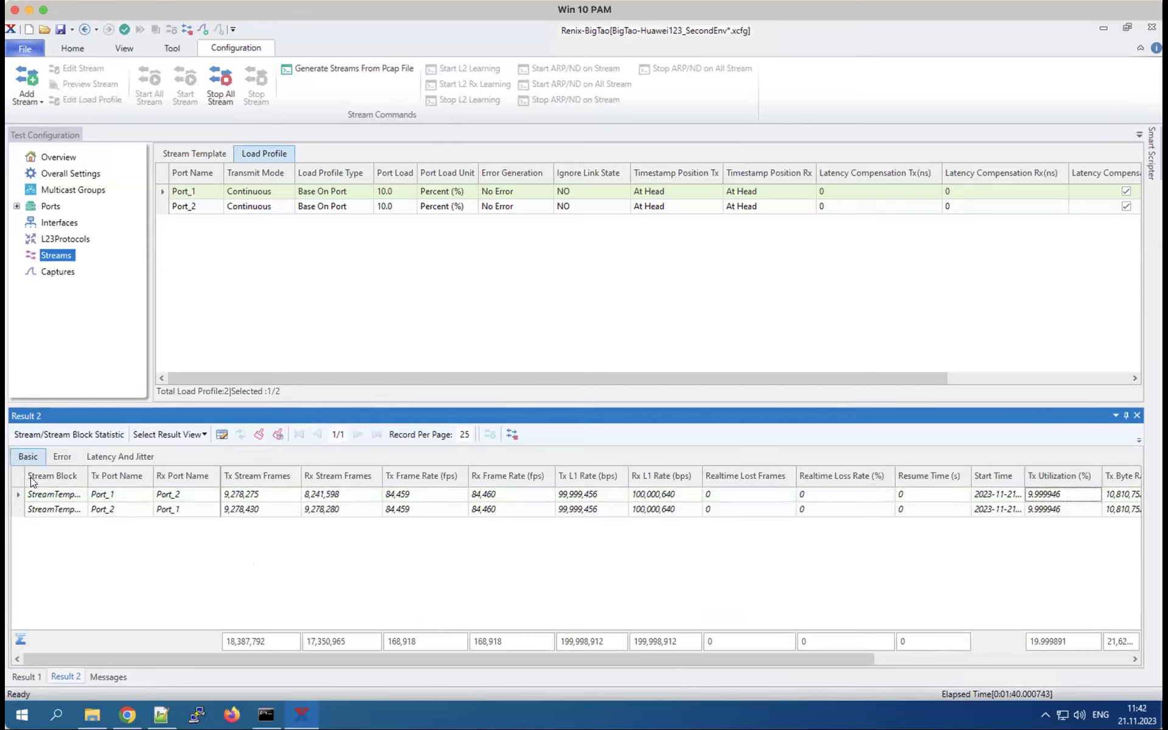
Examine the stream block Error statistics, covering lost frames and the Rx payload, sequence and IP length error columns
left_click(62, 456)
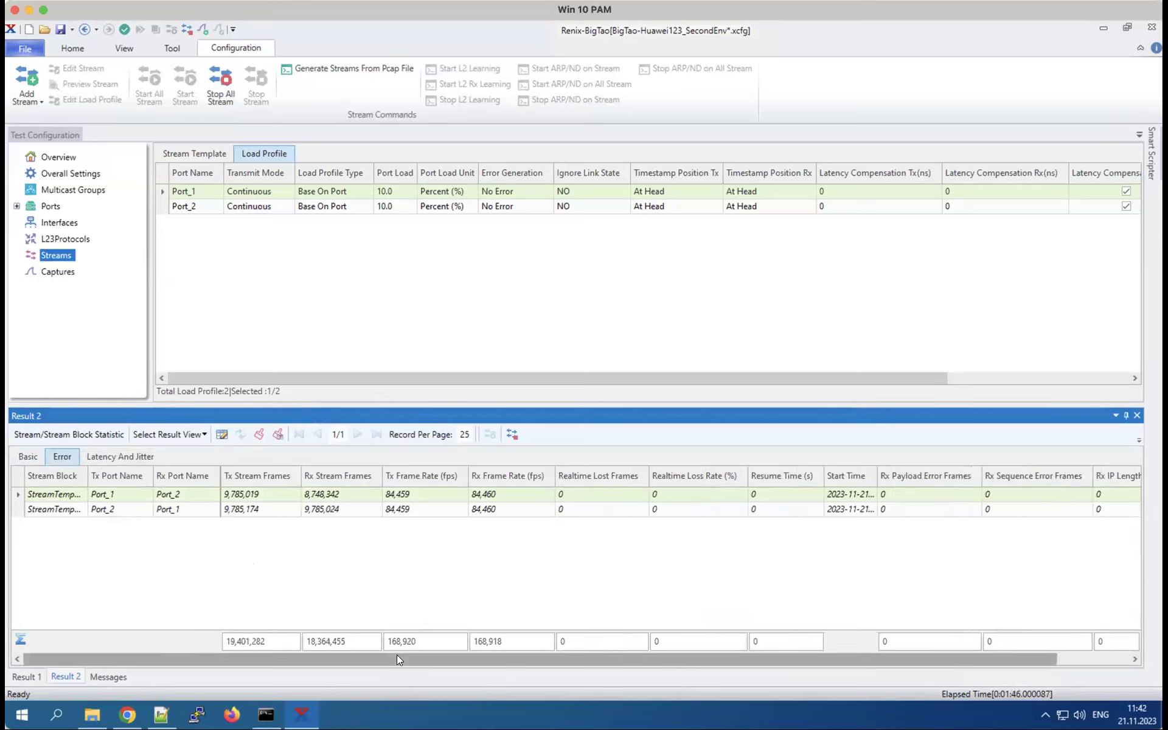
left_click_drag(397, 655, 568, 645)
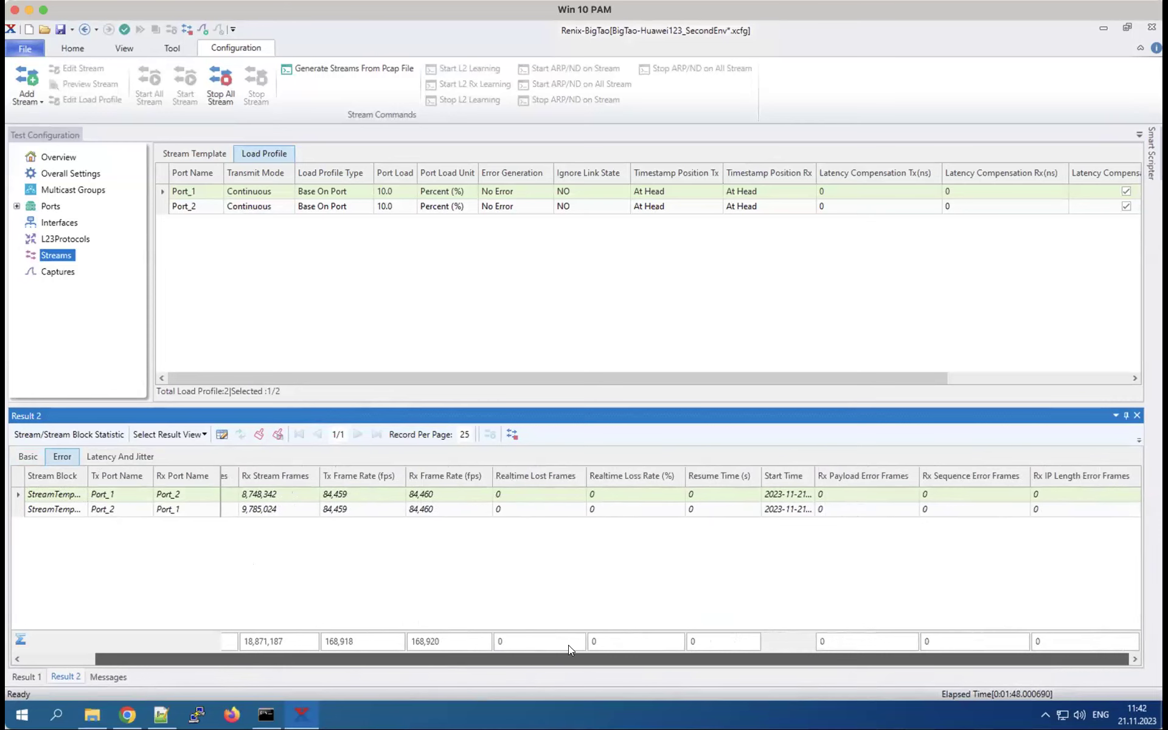
left_click_drag(453, 652, 341, 597)
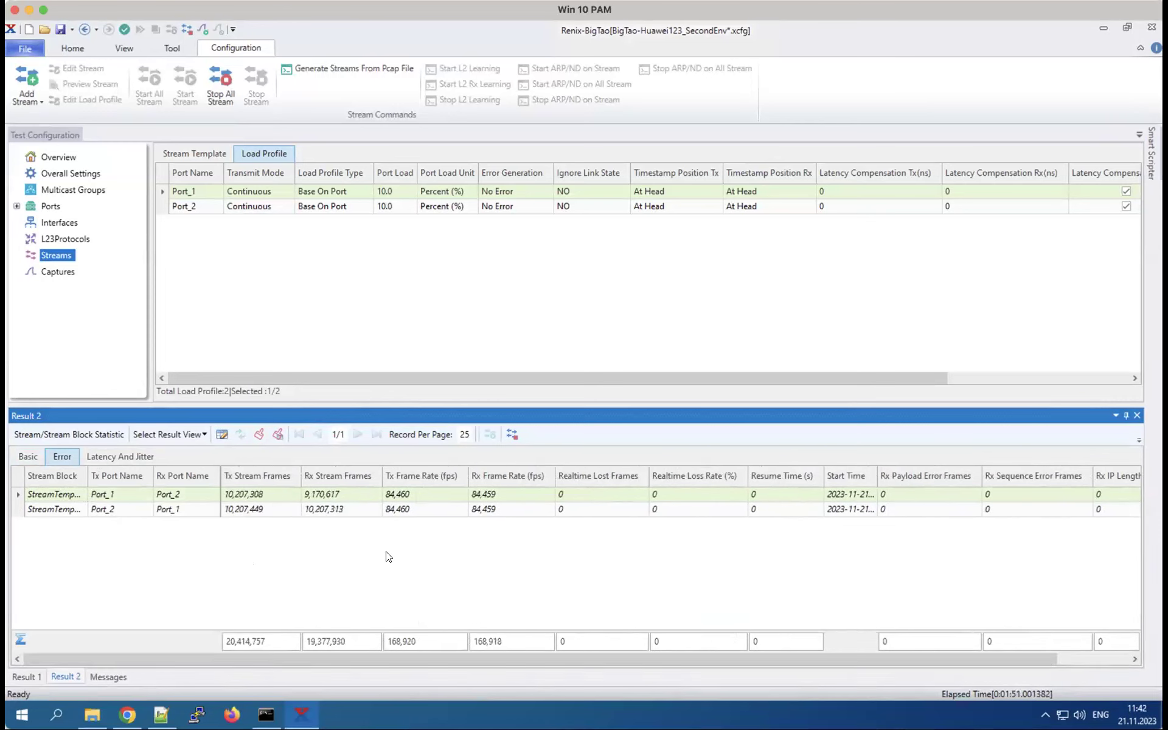
Review the stream block Latency And Jitter statistics, covering maximum and average latency plus minimum and average jitter for the Port_1 stream
left_click(97, 454)
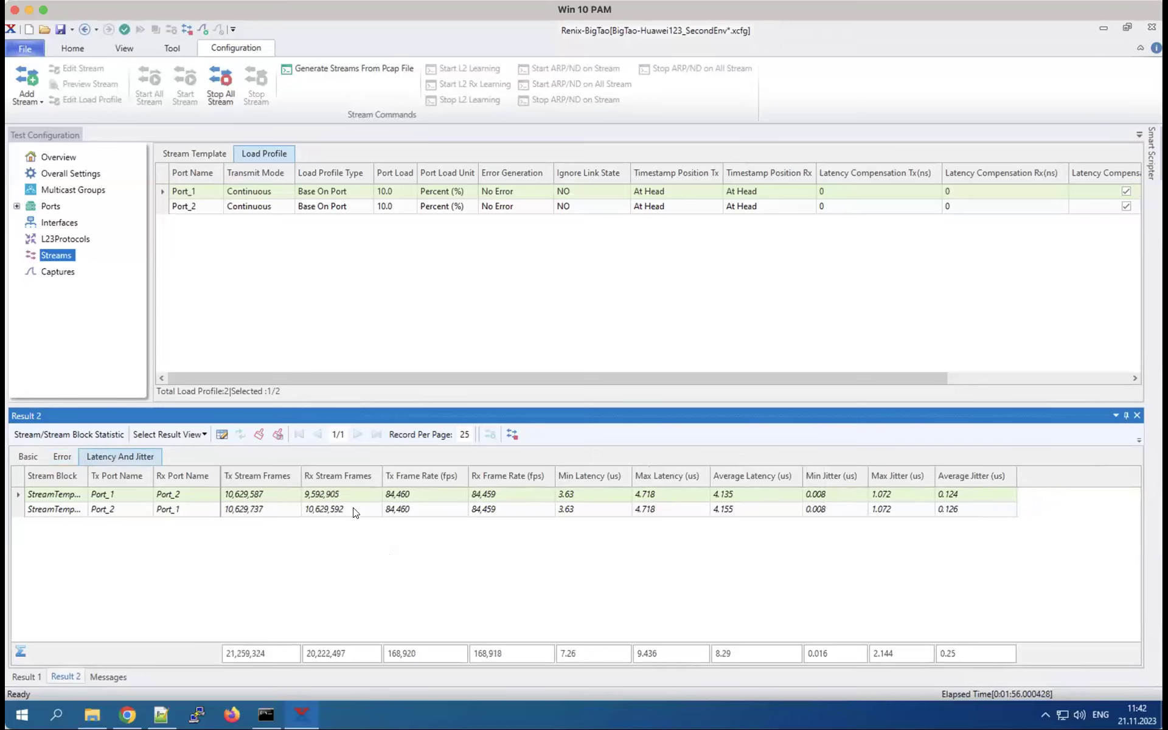
left_click(611, 494)
left_click(669, 494)
left_click(758, 494)
left_click(830, 495)
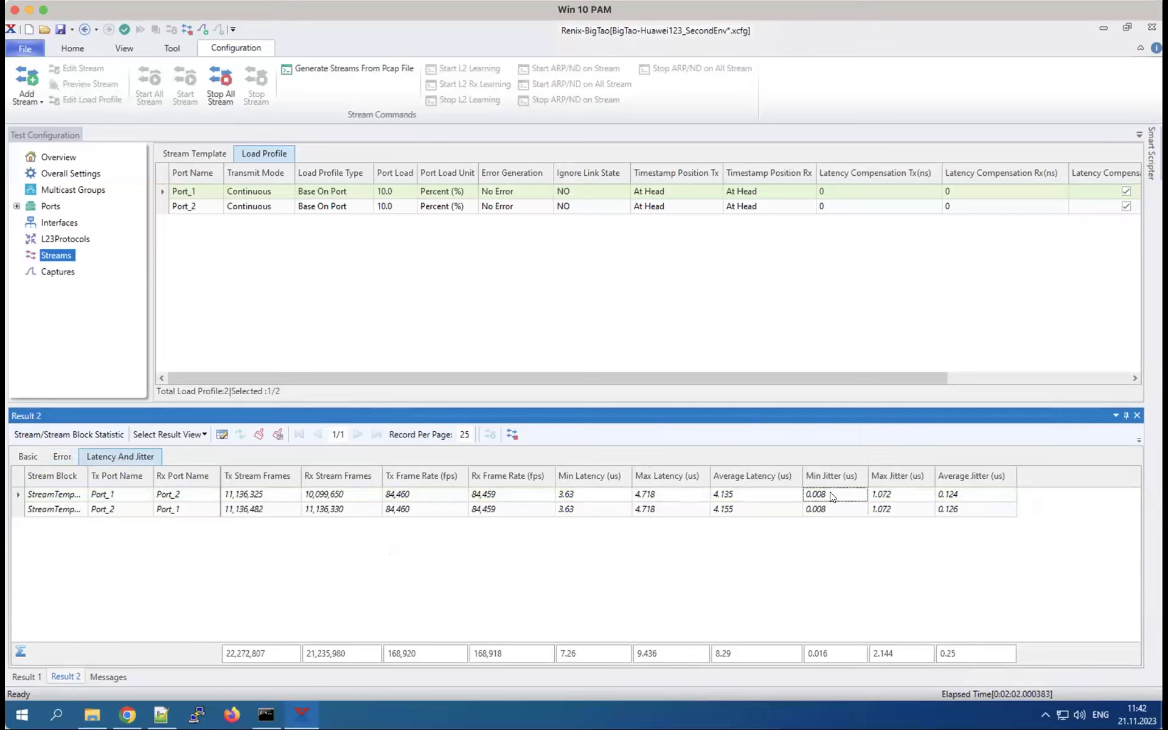
left_click(975, 495)
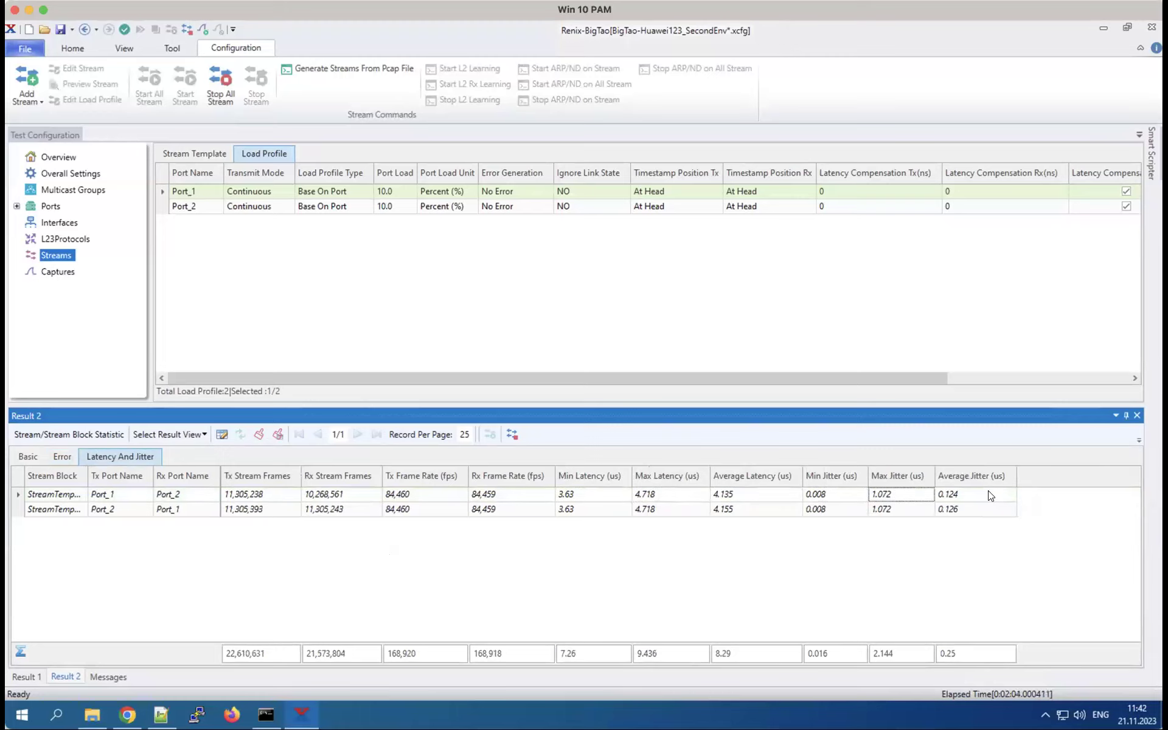
left_click(248, 493)
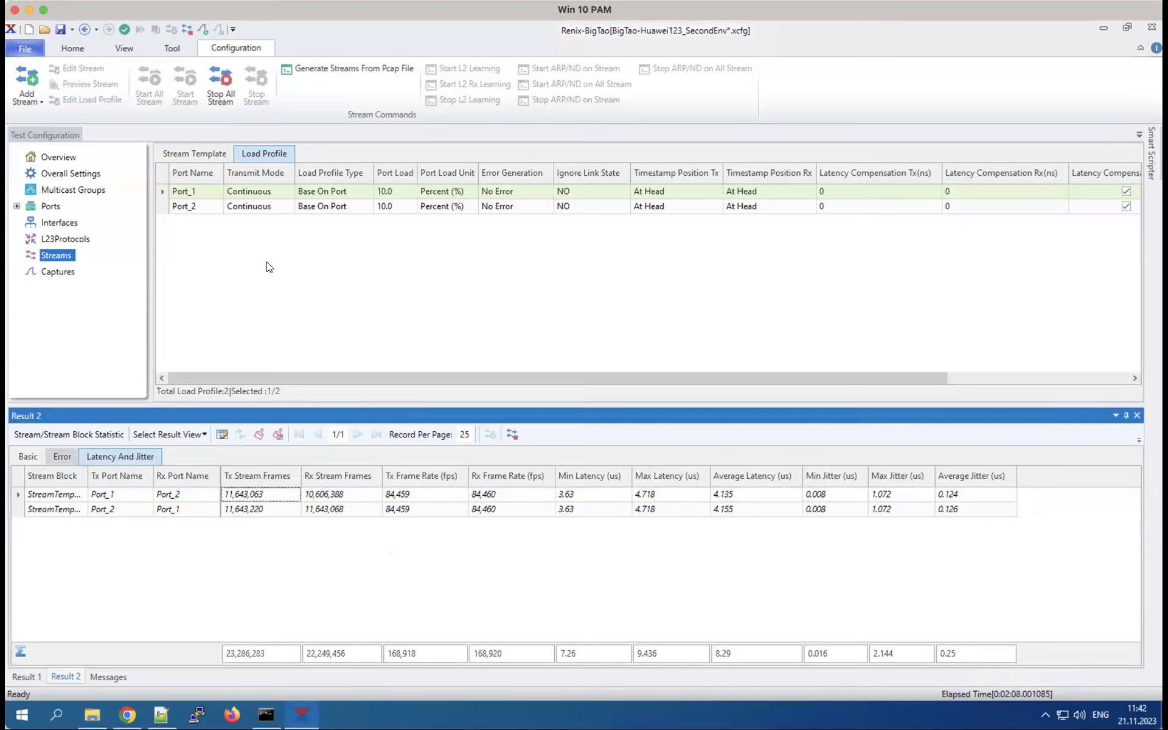
Set the Port Load of both Port_1 and Port_2 to 100.0 percent in the Load Profile
left_click(396, 188)
left_click(395, 189)
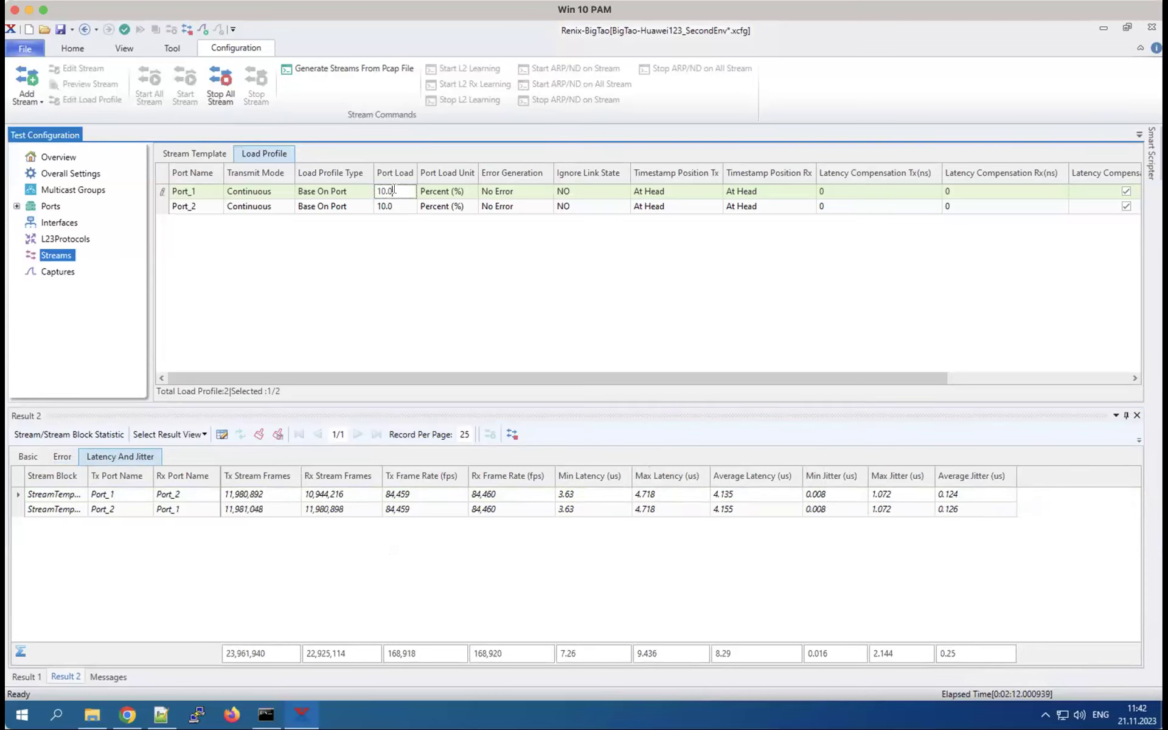
left_click(379, 191)
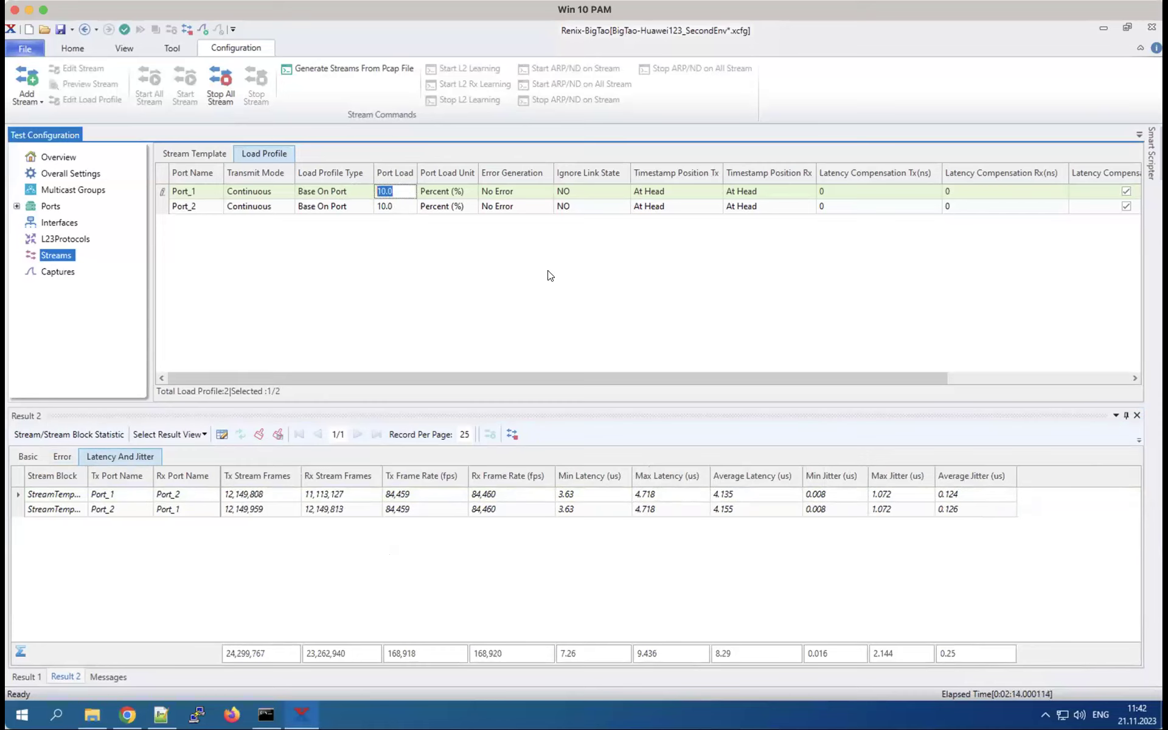
type("0")
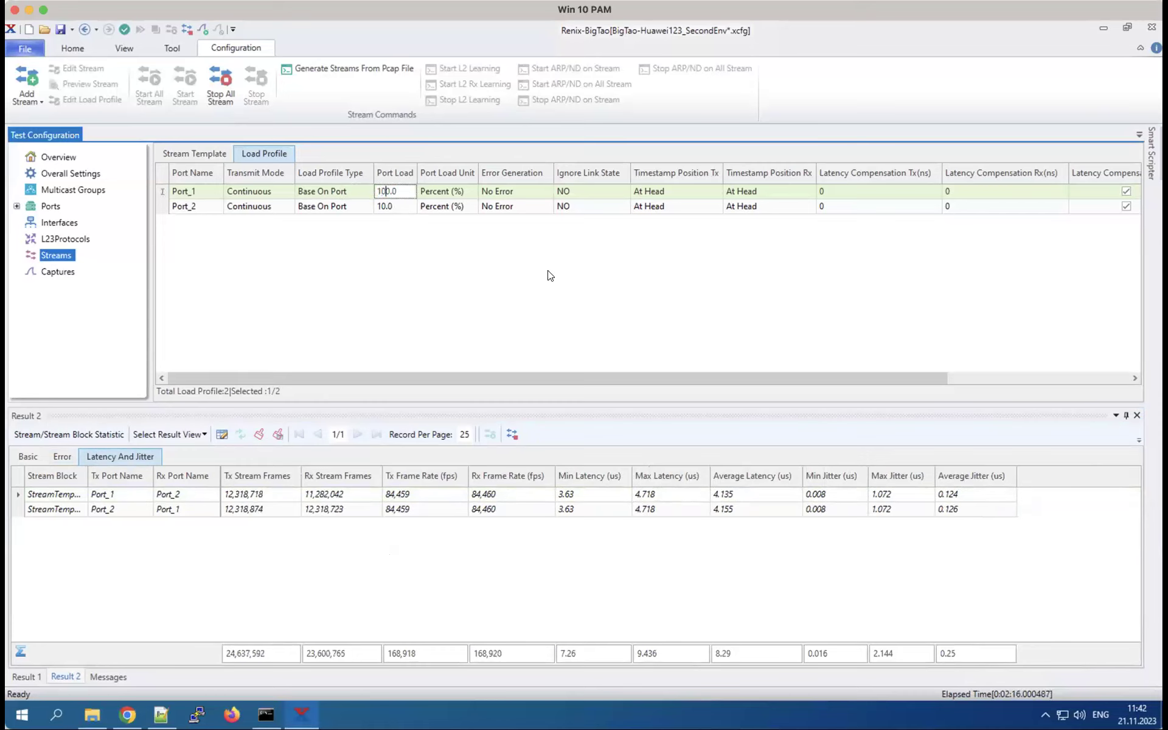
left_click(379, 205)
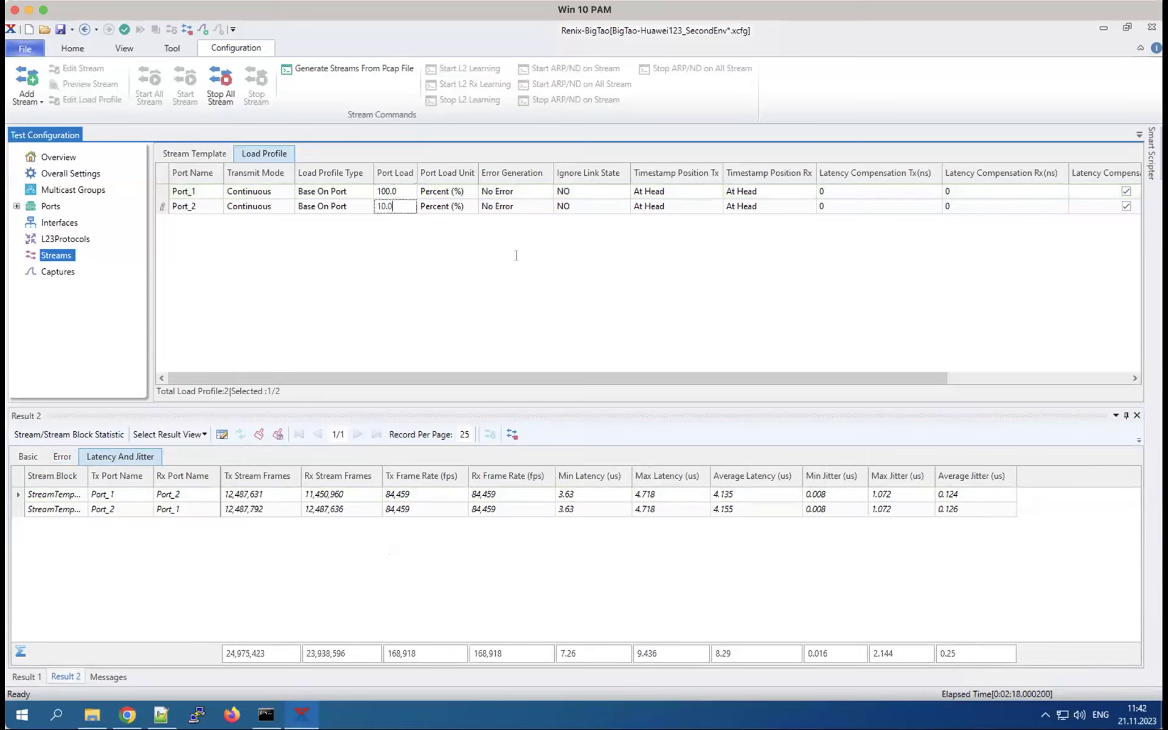
type("0")
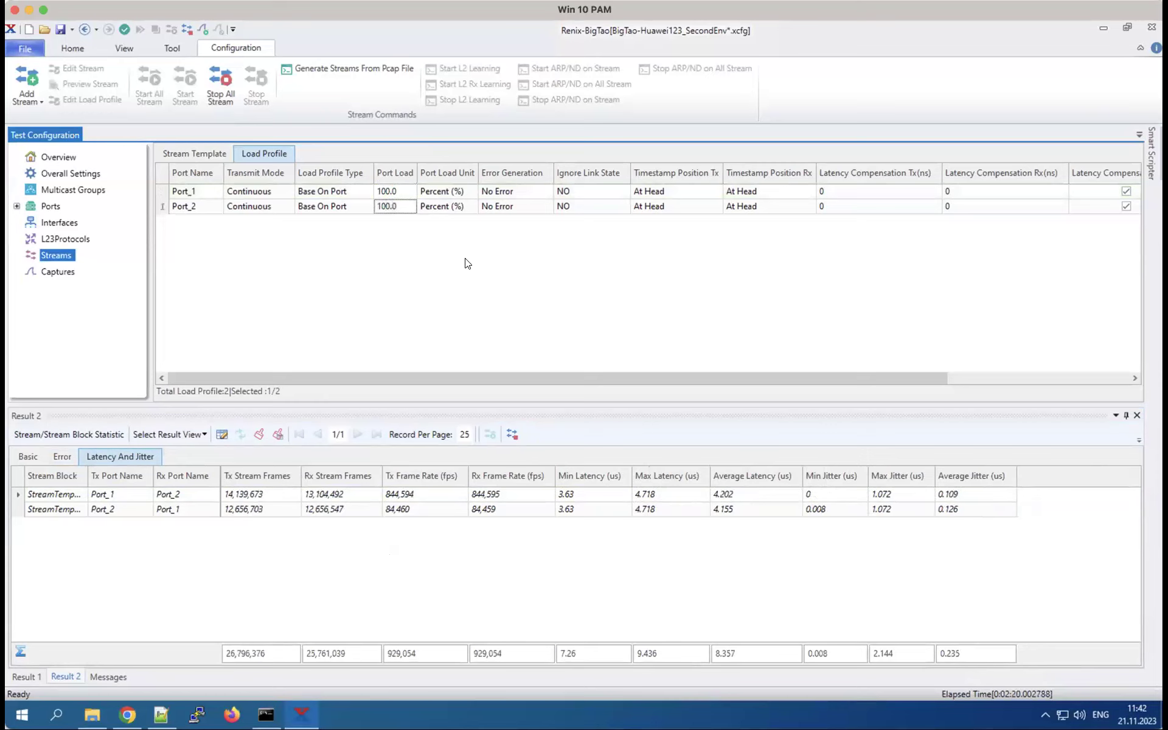
left_click(393, 191)
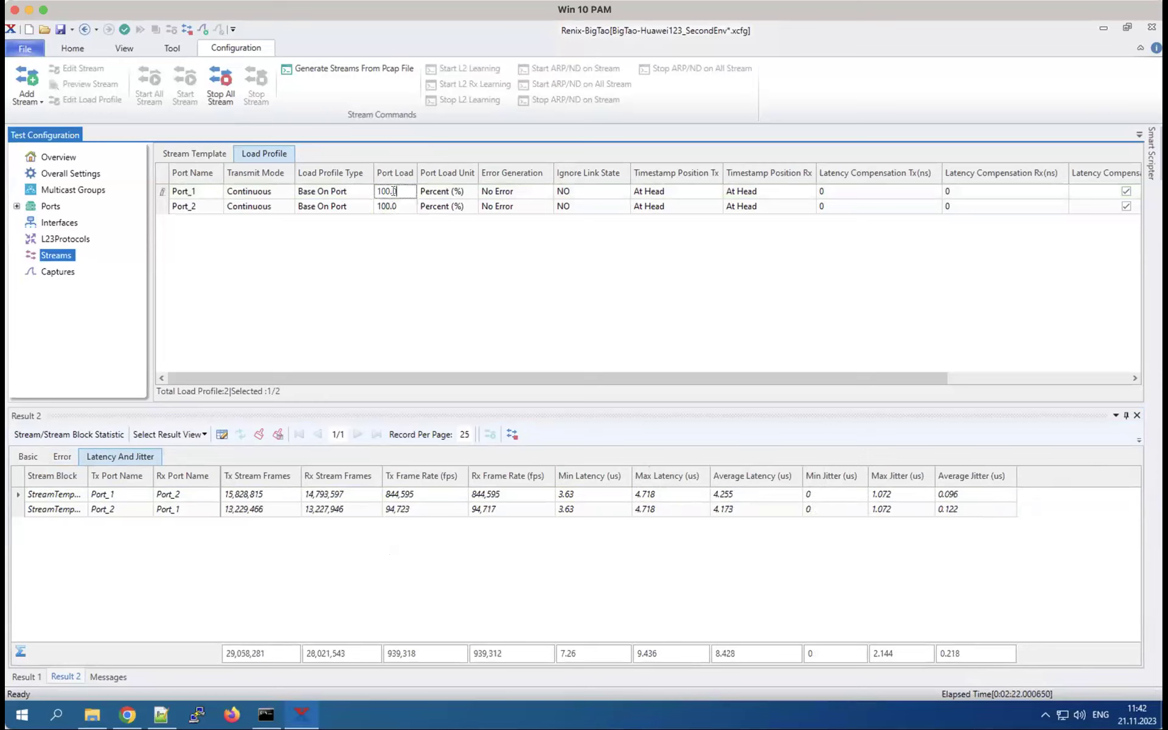
Check Tx Utilization in the basic stream block statistics and inspect the Tx L1 Rate line in the ASP chart
left_click(22, 457)
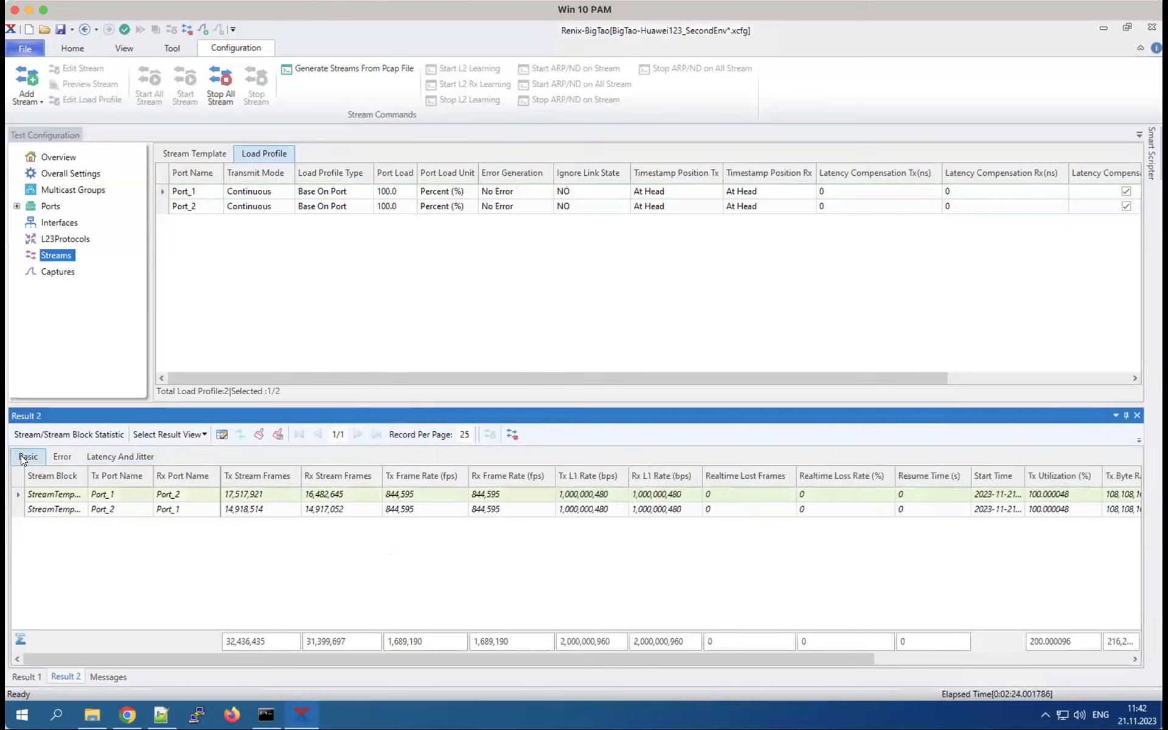
left_click(1047, 494)
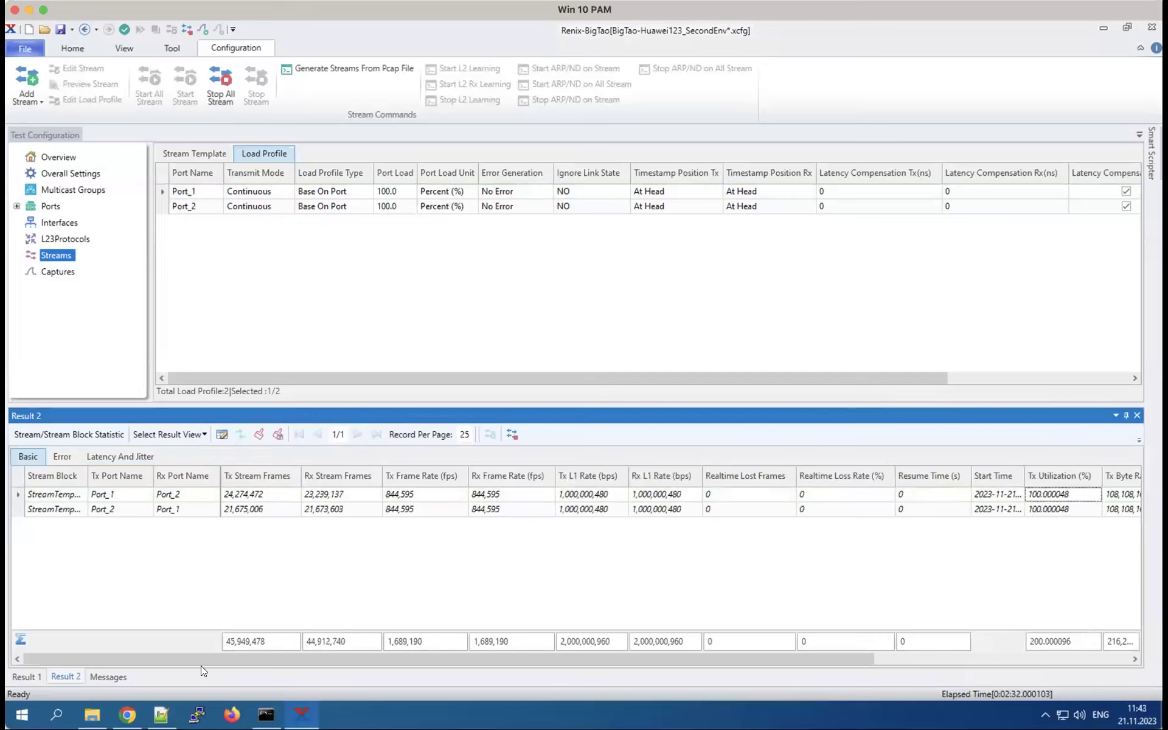
left_click(199, 434)
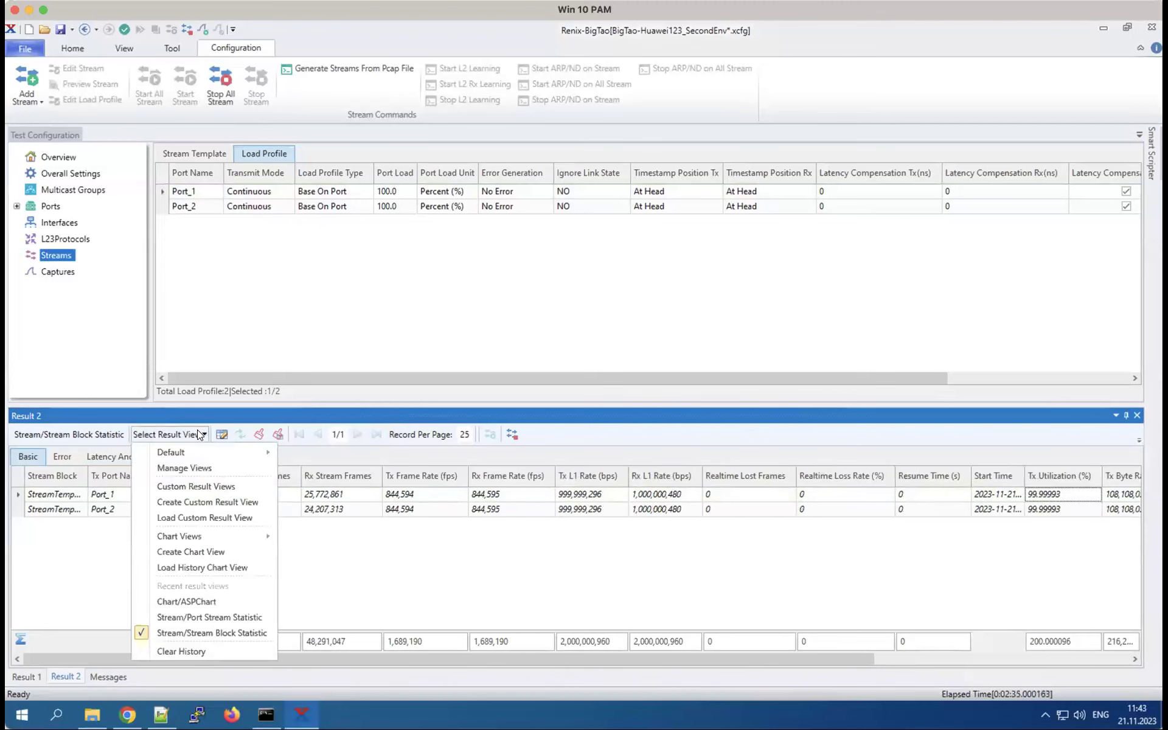
left_click(177, 601)
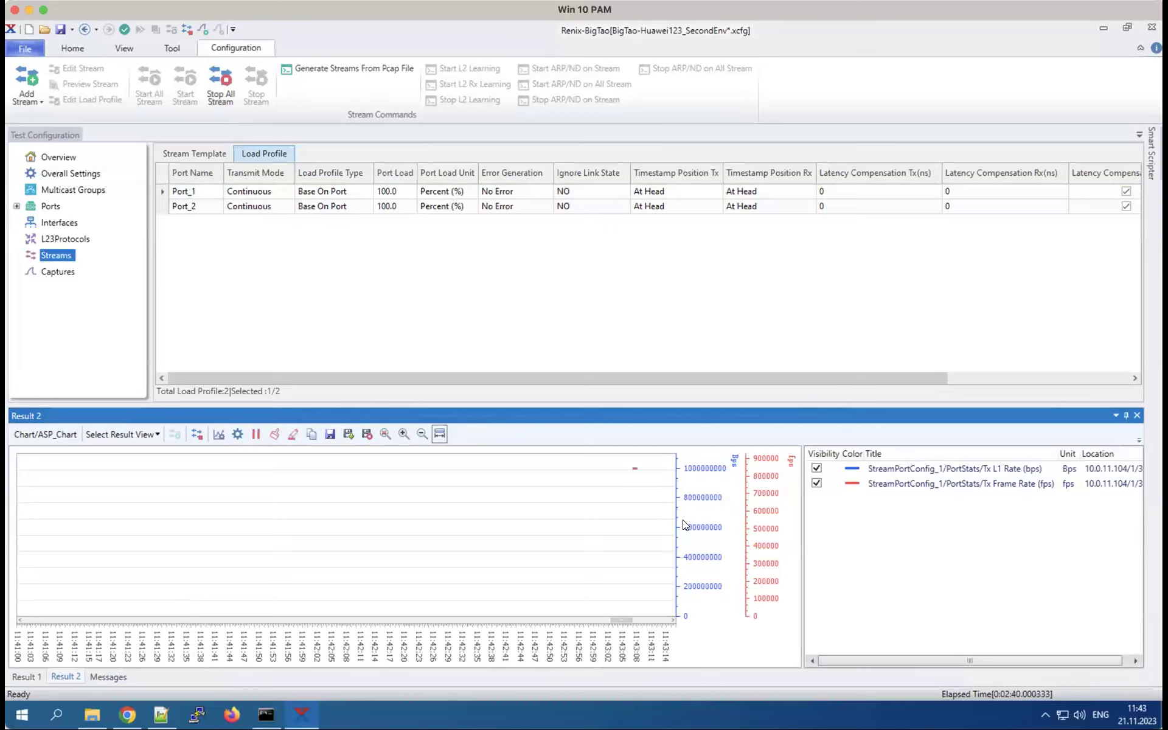
mouse_move(630, 471)
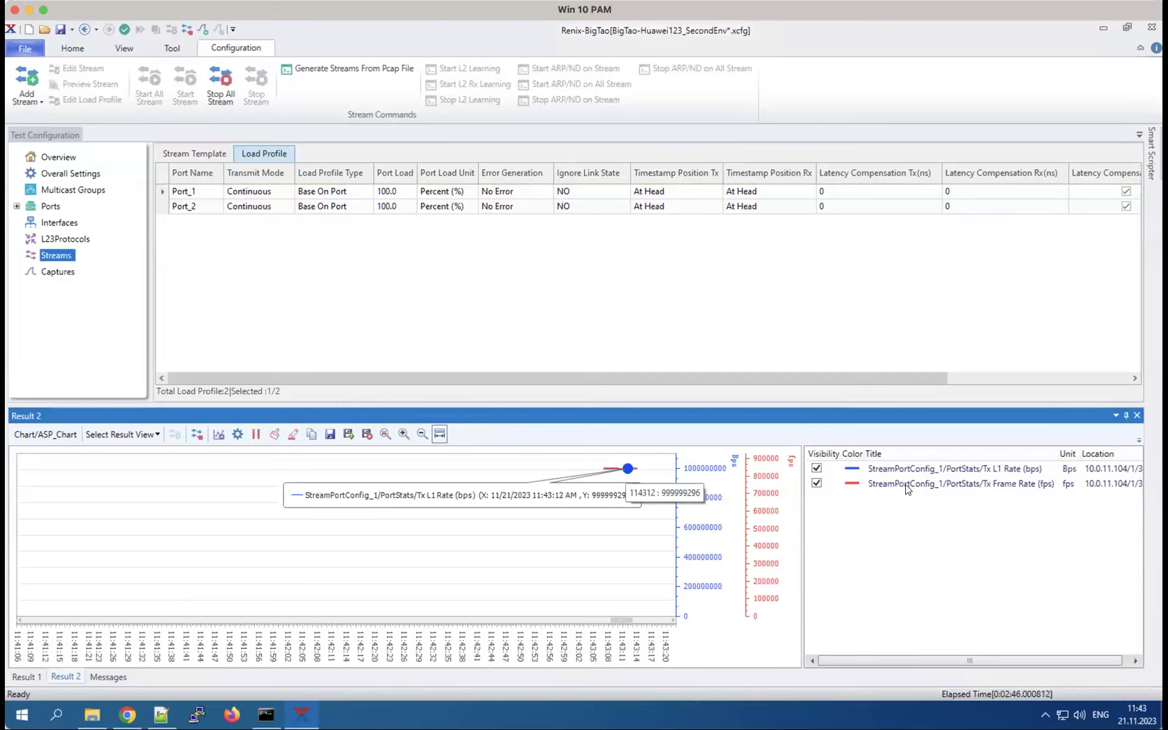
Return Result 2 to the Stream Block Statistic view and check the Port_2 stream's realtime loss rate and lost frames in the Error statistics
left_click(147, 432)
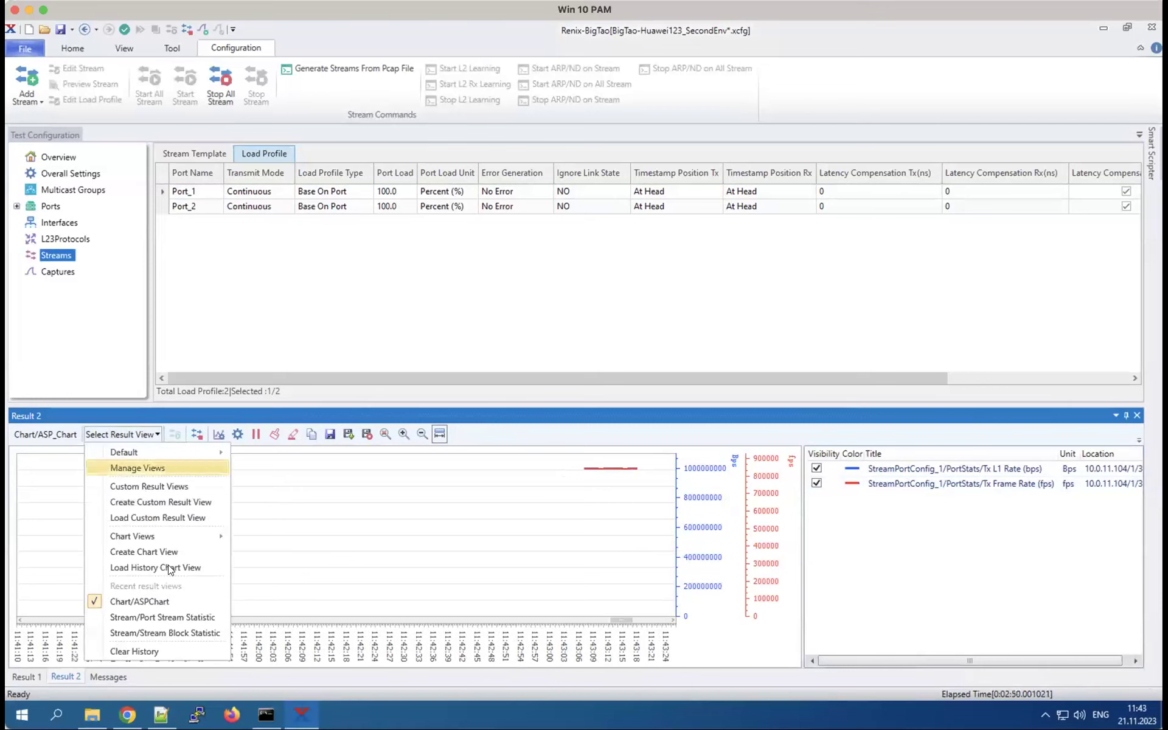
left_click(148, 633)
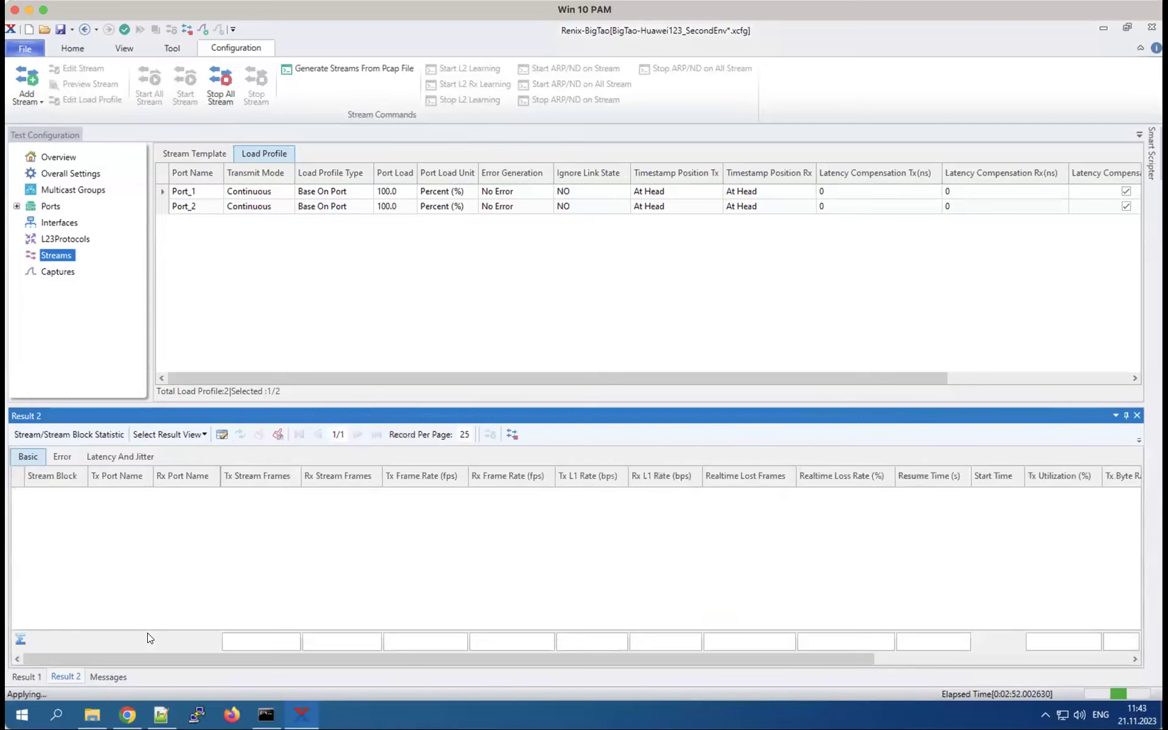
left_click(65, 457)
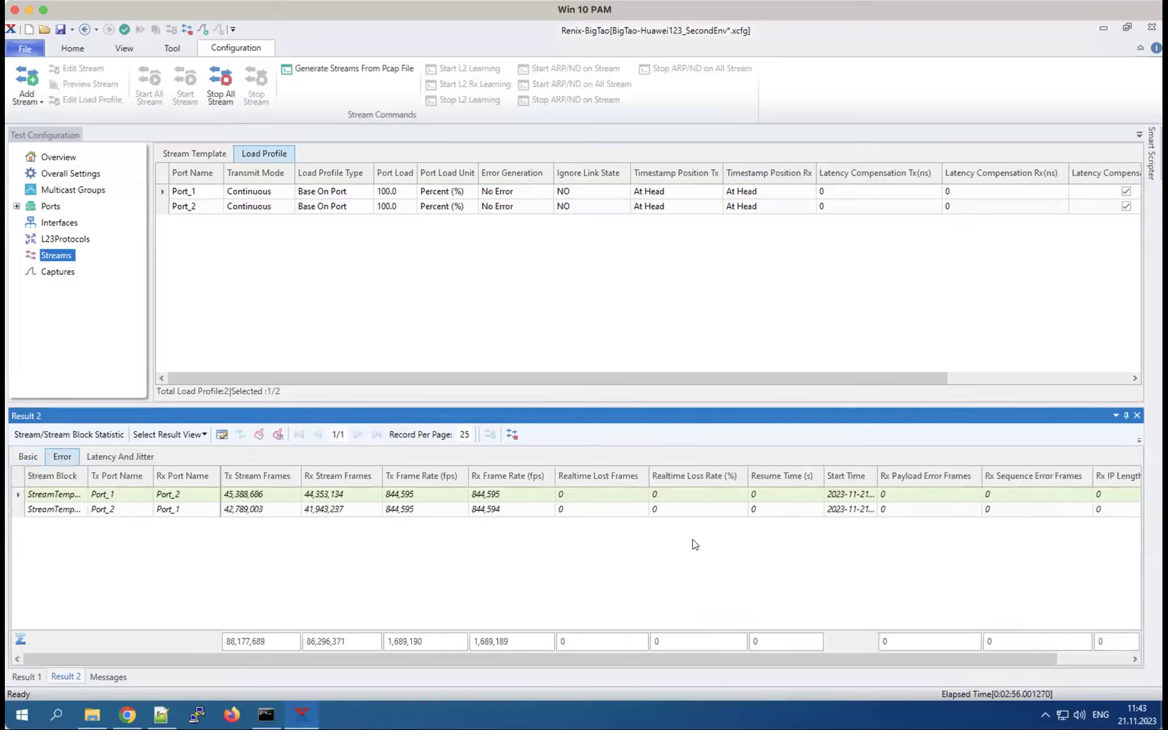
left_click(673, 507)
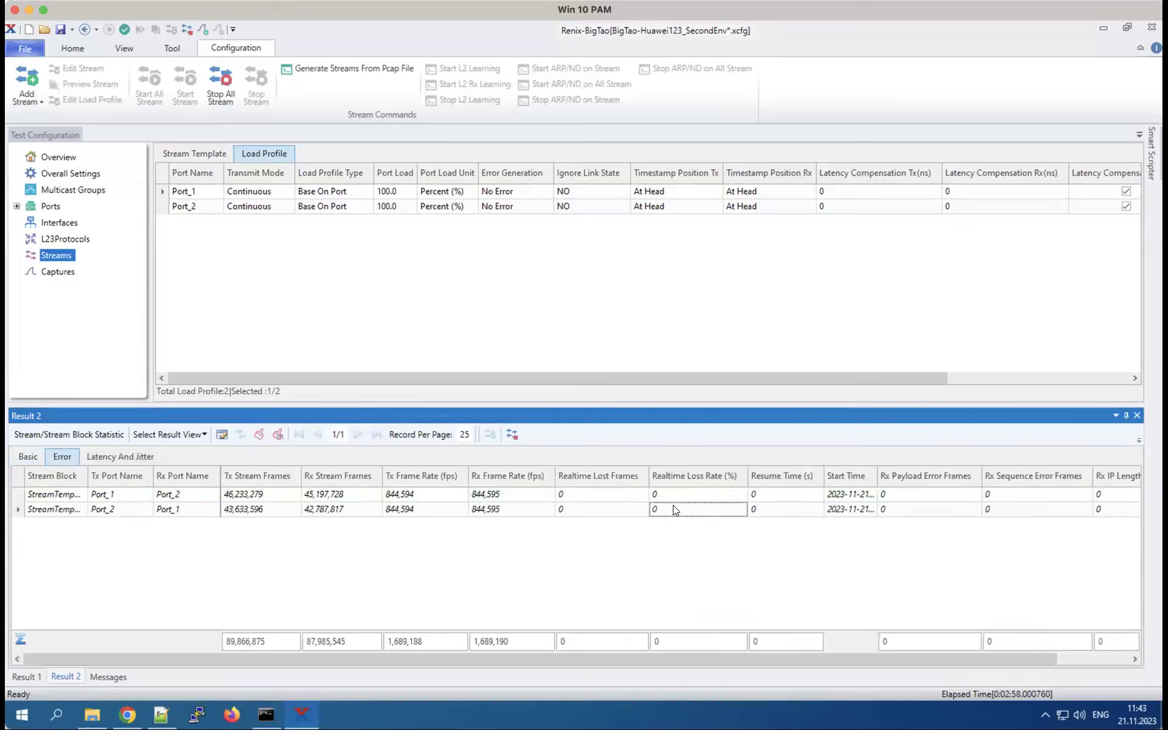
left_click(593, 512)
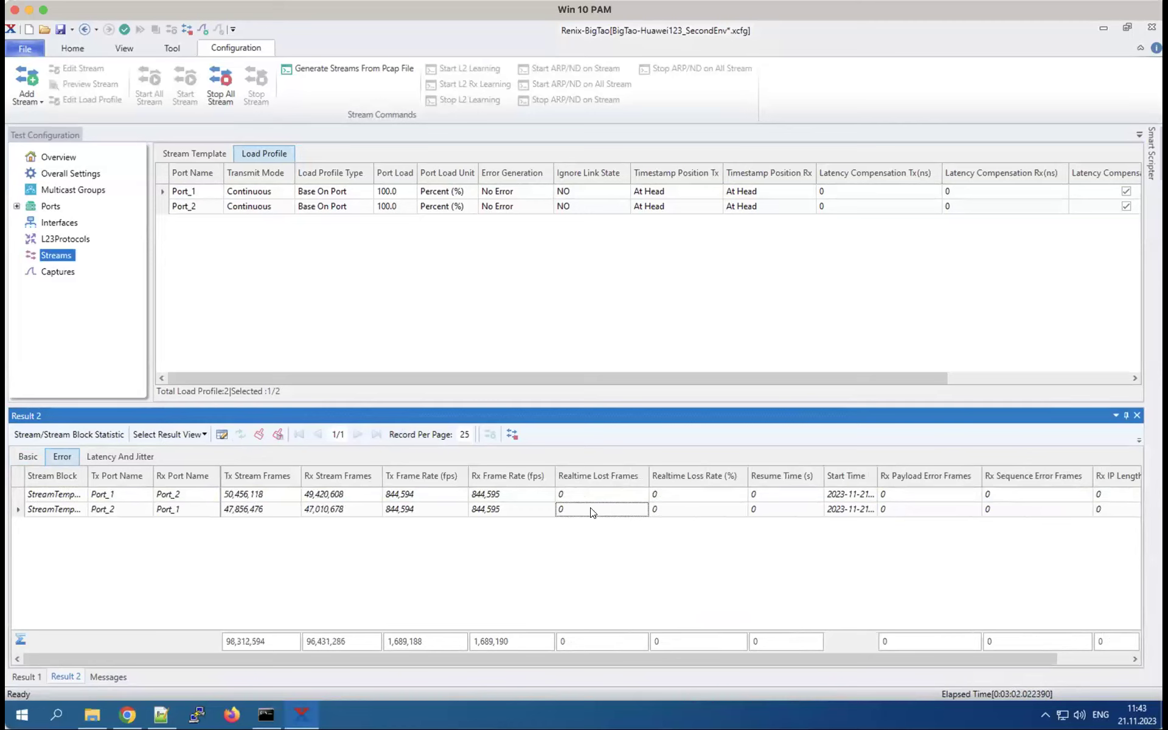
Review the latency columns and the Port_1 stream's Rx Frame Rate, and return to the basic stream block statistics
left_click(124, 456)
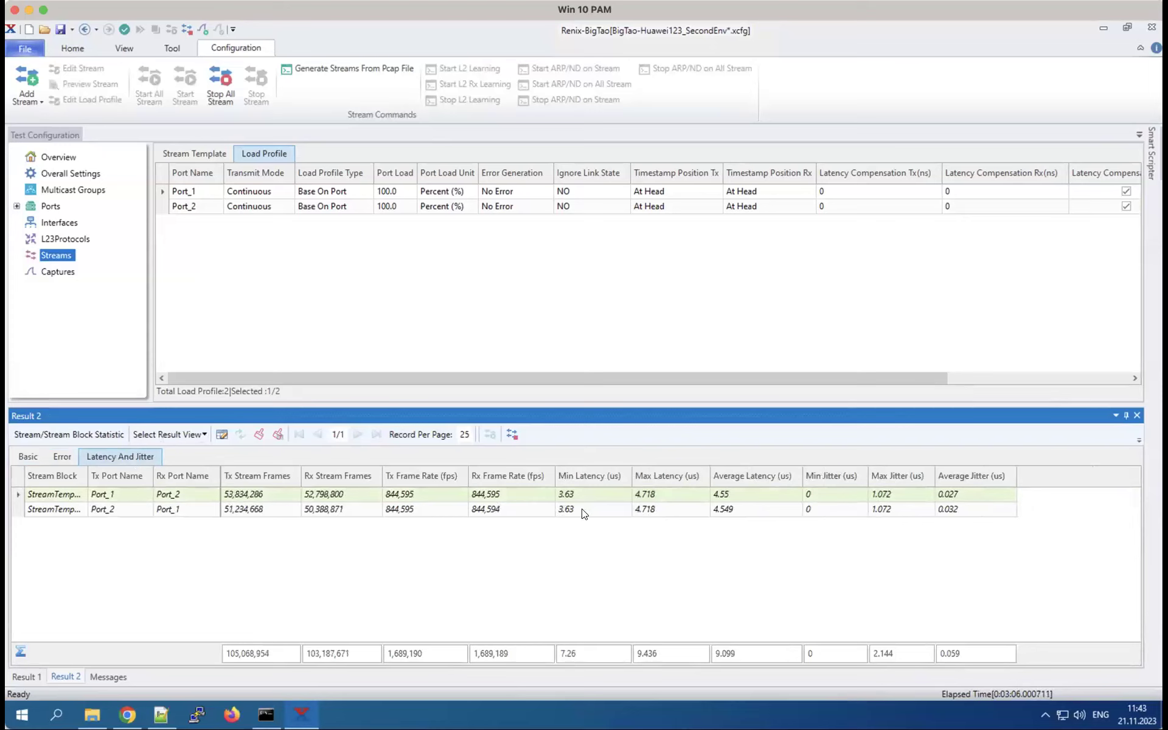
left_click(58, 456)
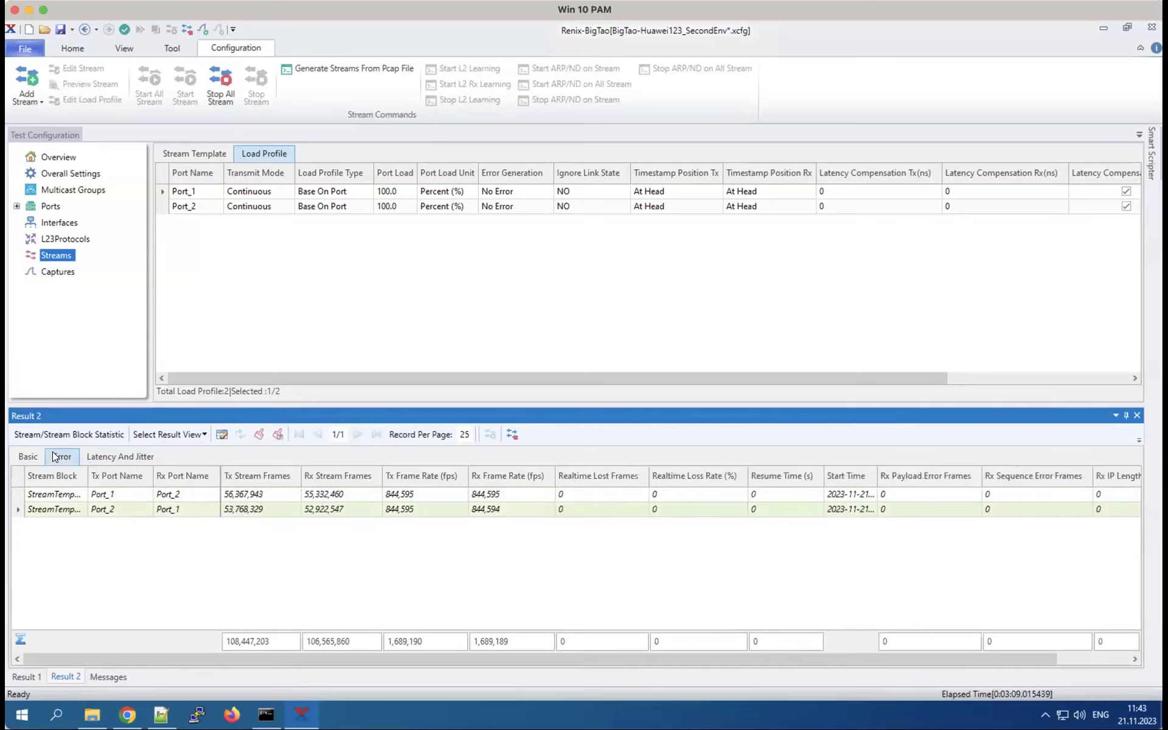
left_click(542, 494)
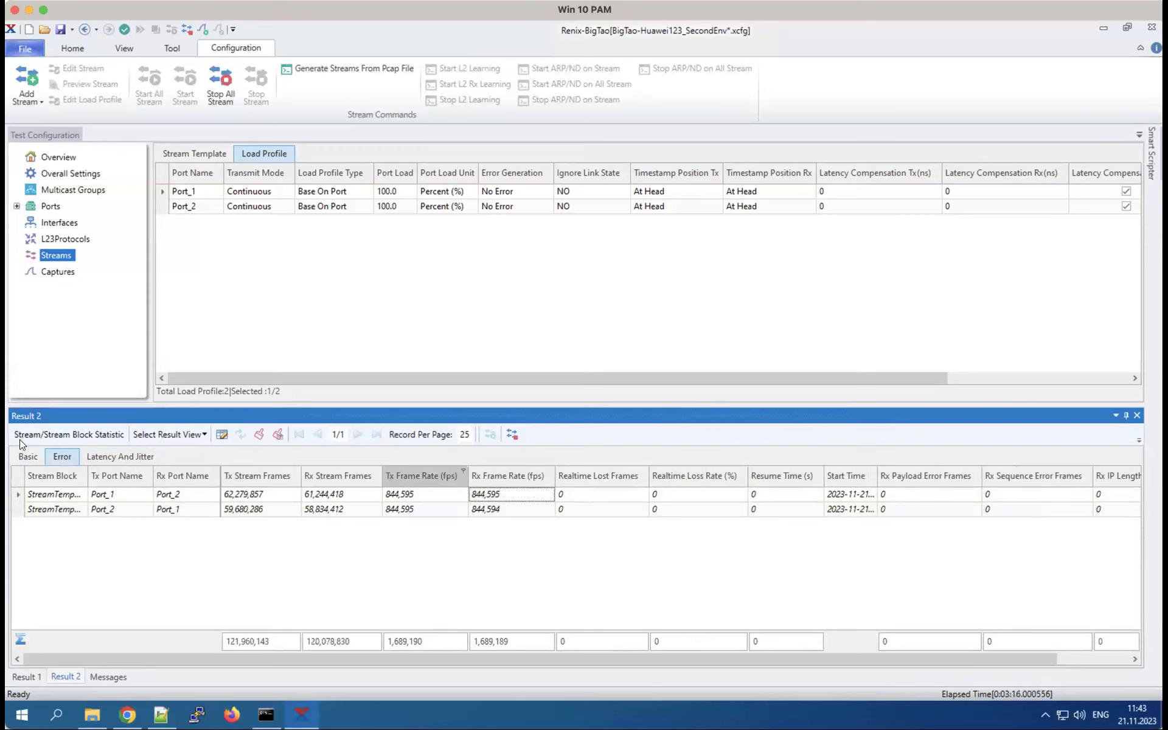
left_click(40, 461)
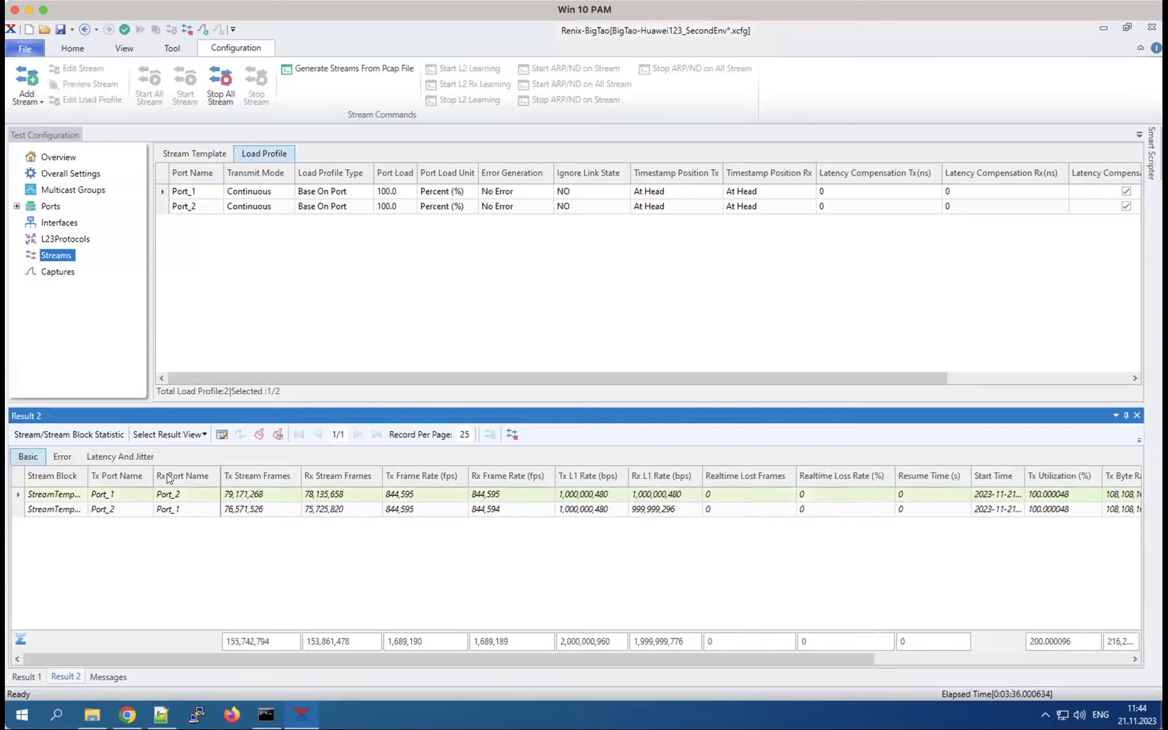
Examine the Port_1 to Port_2 stream's average latency in the Latency And Jitter statistics
left_click(124, 451)
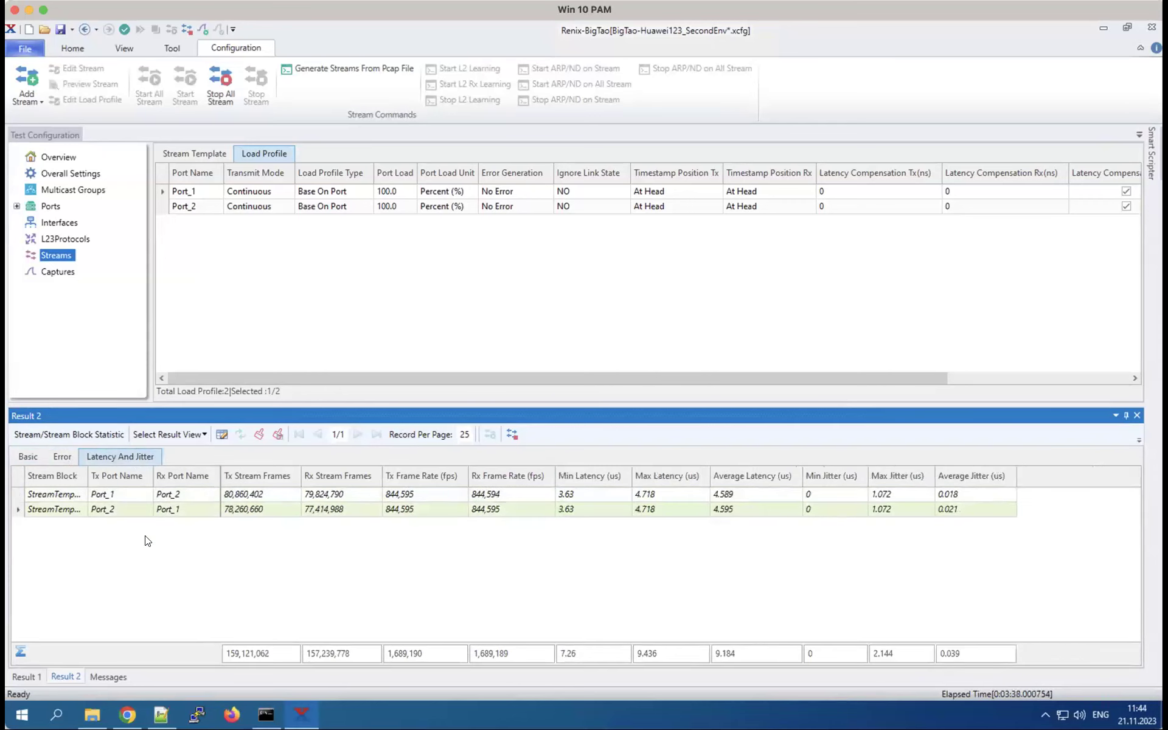
left_click(176, 494)
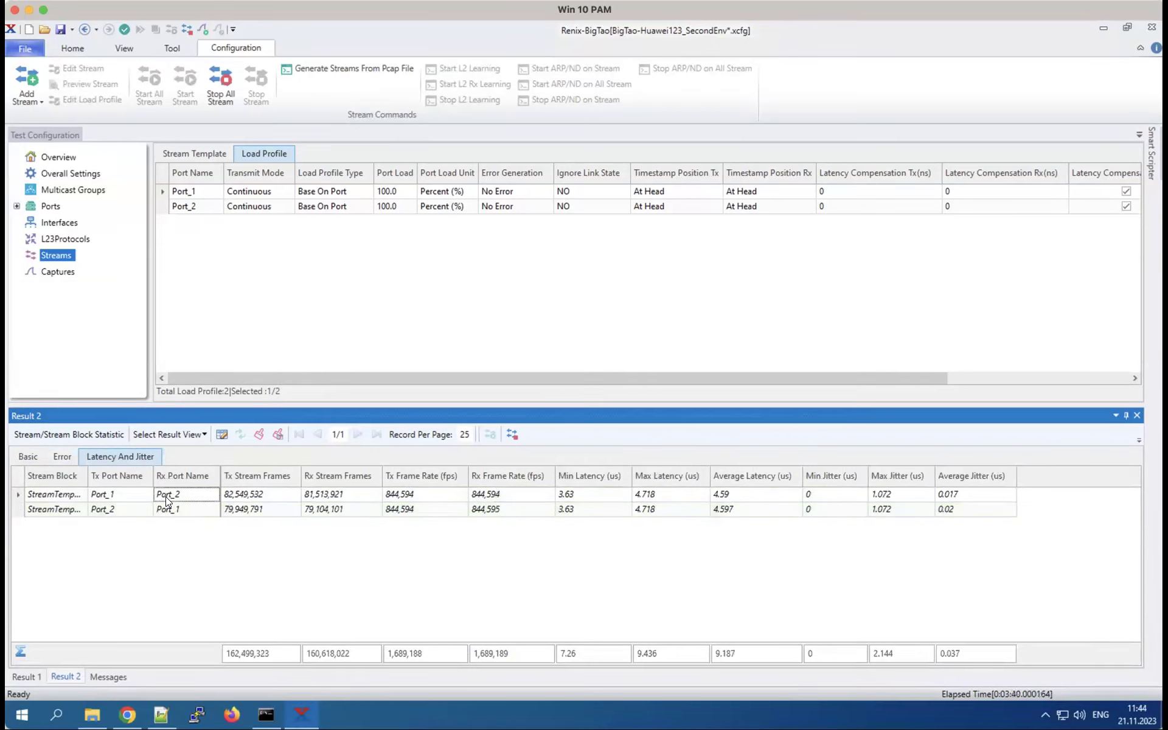
left_click(75, 496)
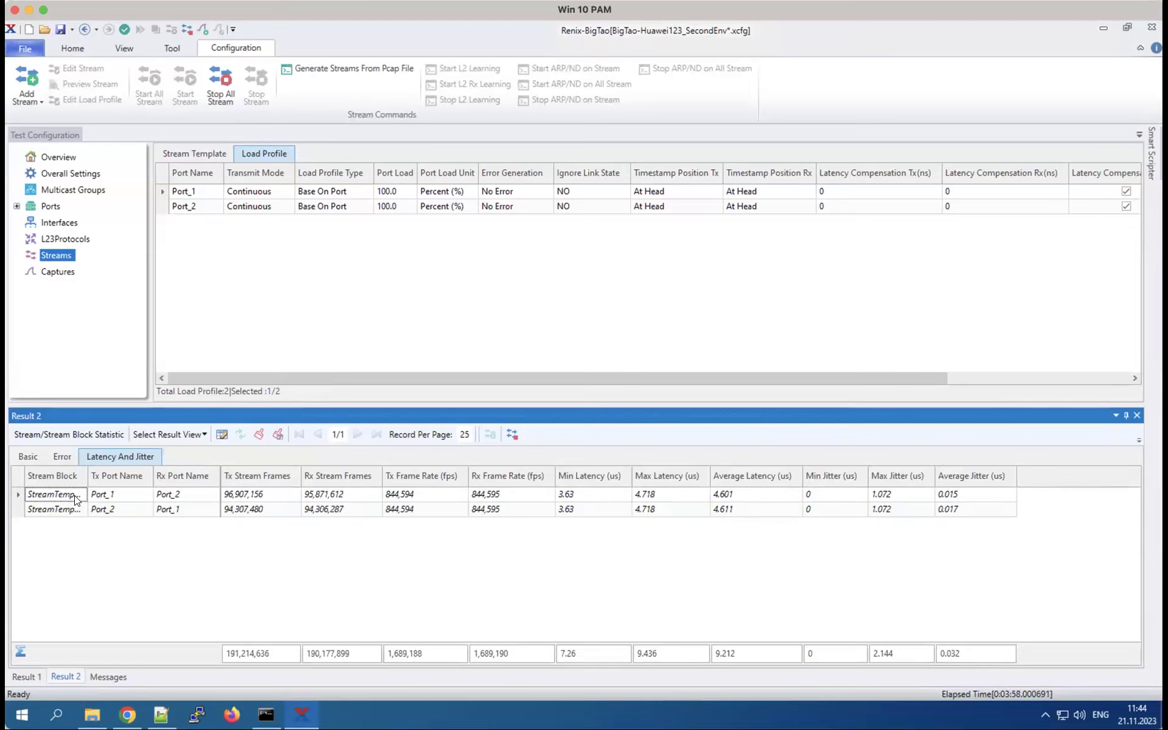
left_click(752, 495)
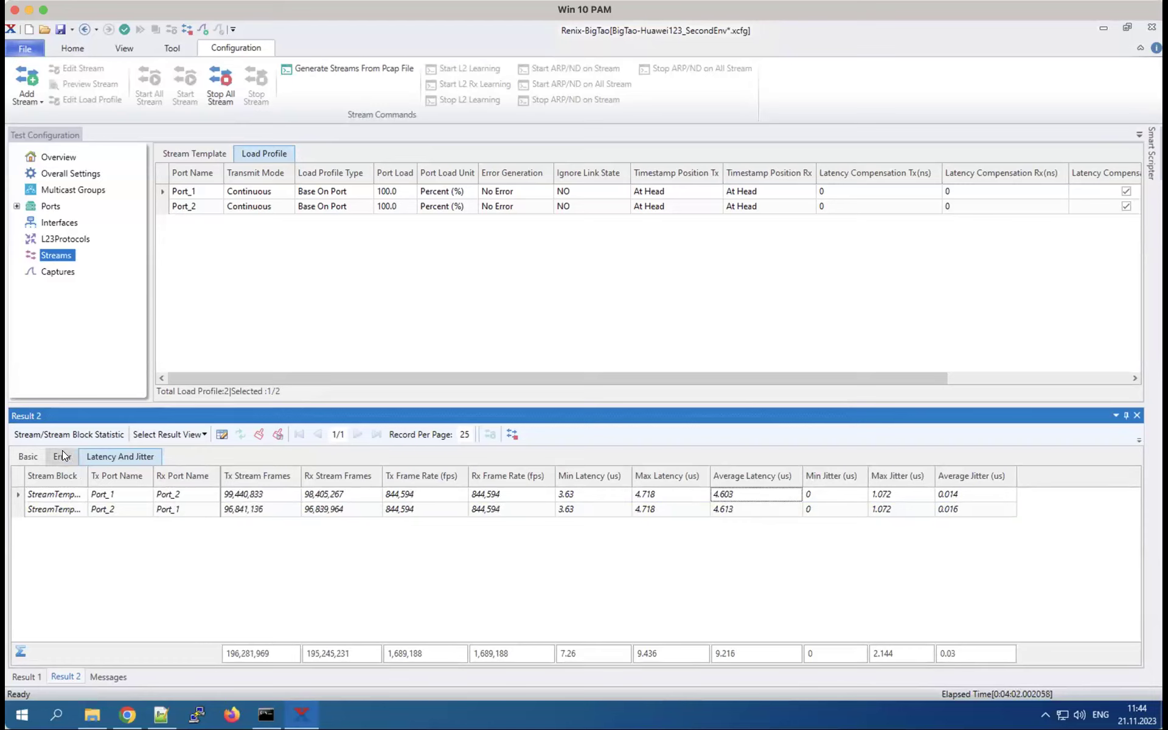
Check the Realtime Loss Rate of both streams in the Error statistics
left_click(62, 453)
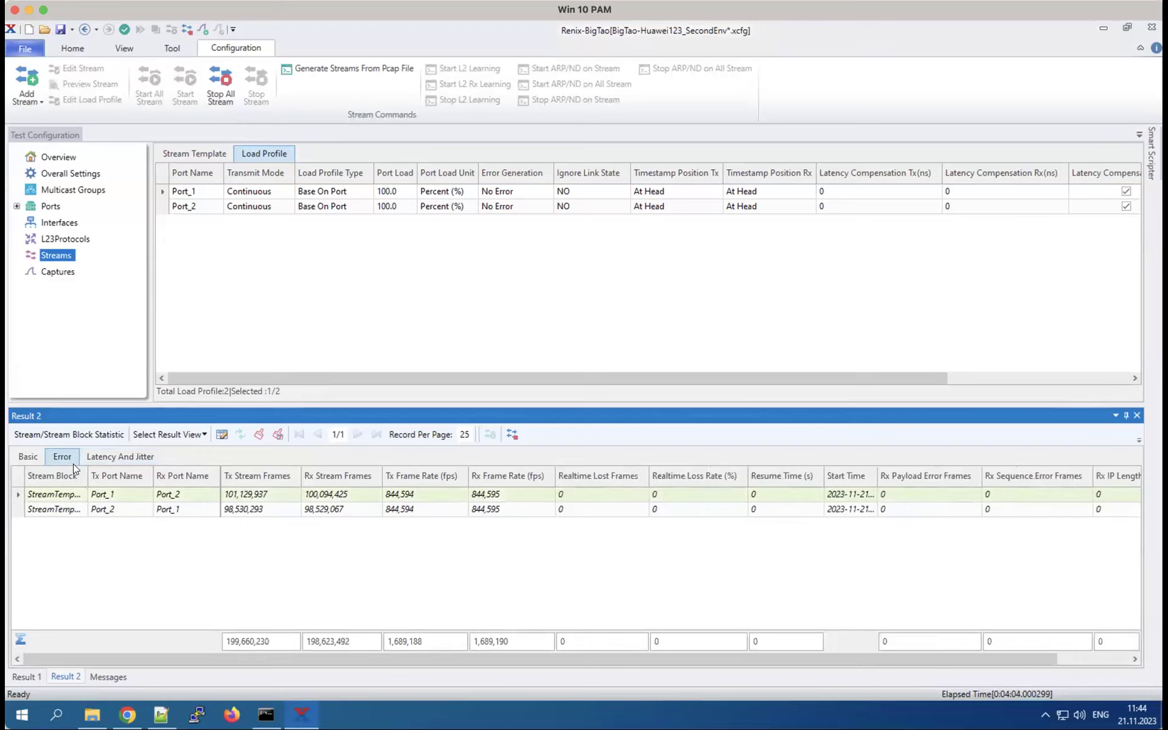
left_click(697, 497)
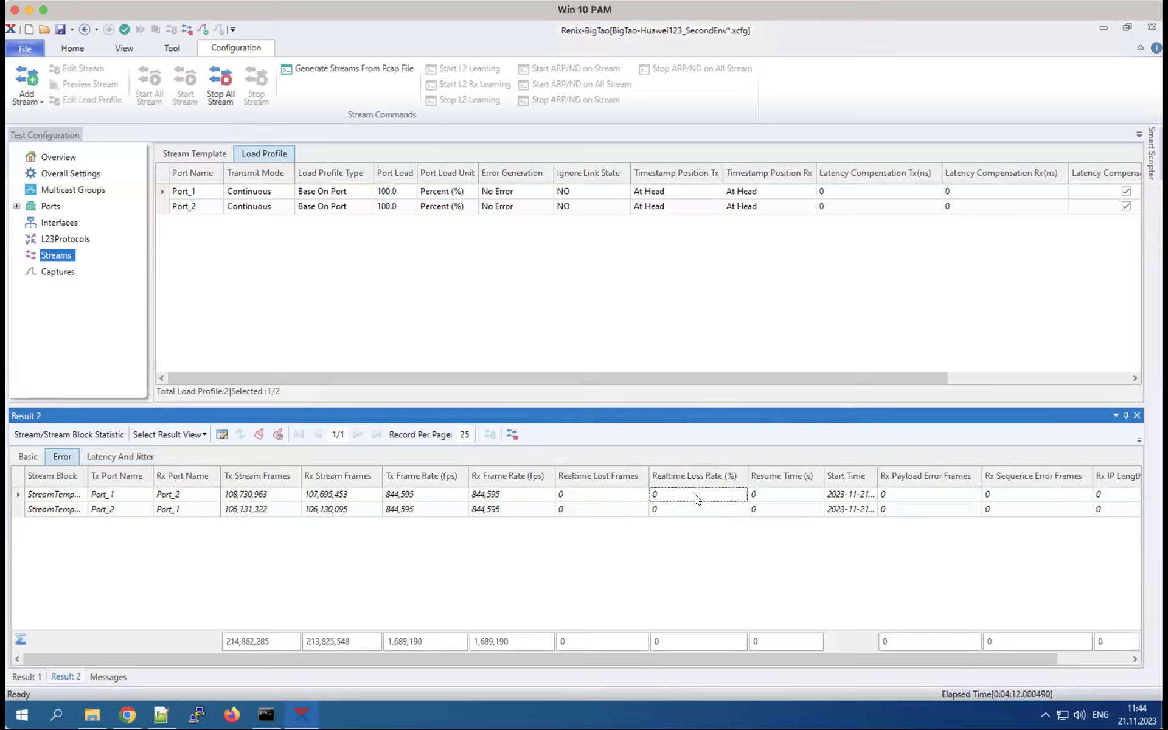
left_click(672, 511)
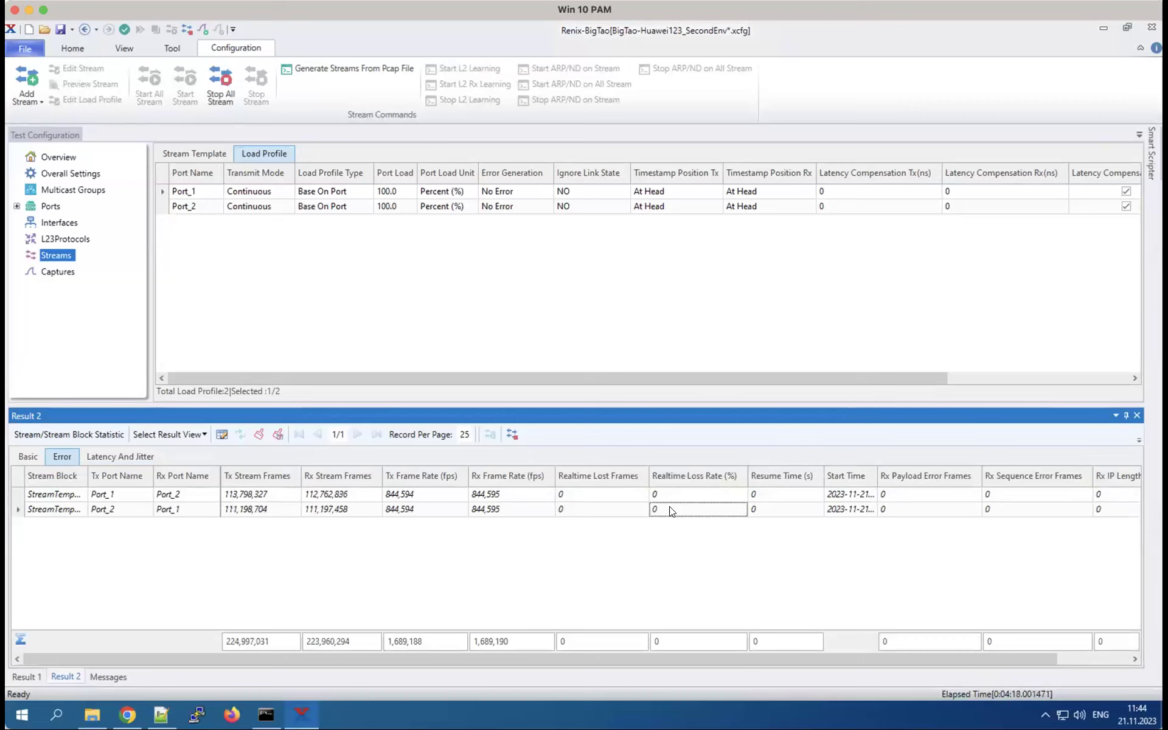
Stop all running streams on both ports
left_click(297, 305)
left_click(217, 85)
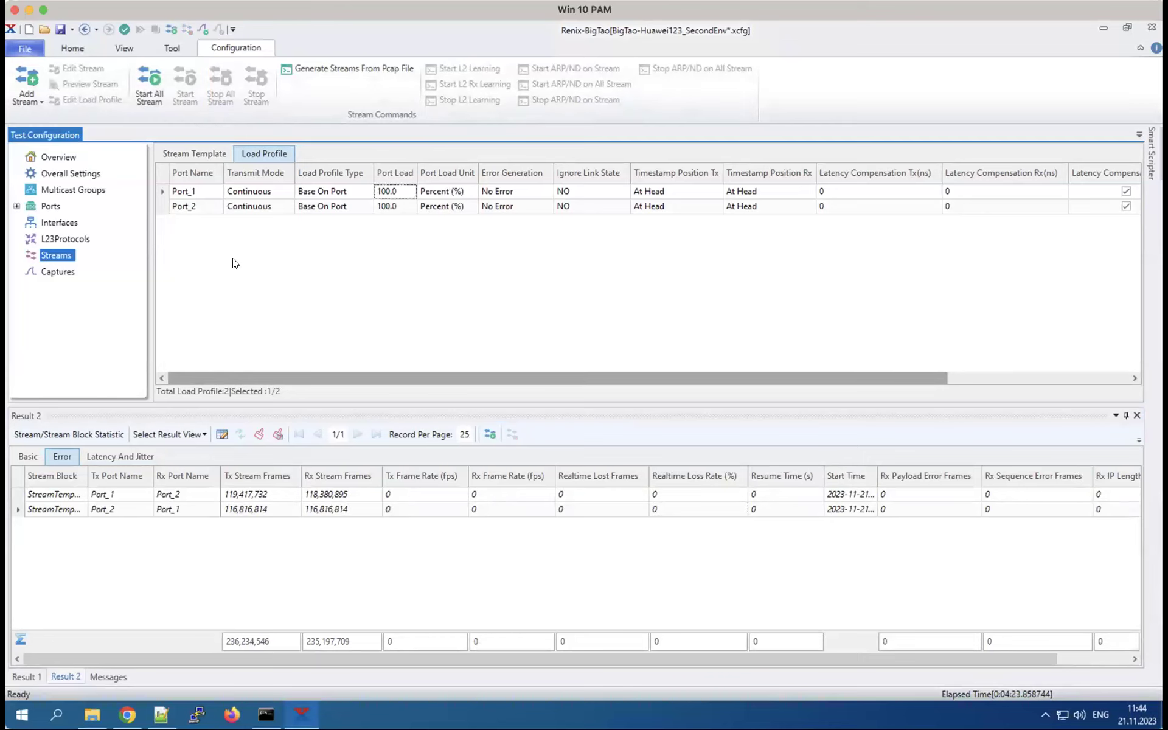
In the TSN AVB Wizard, assign Port_1 as the talker port and Port_2 as the listener port, and exit the wizard
left_click(73, 47)
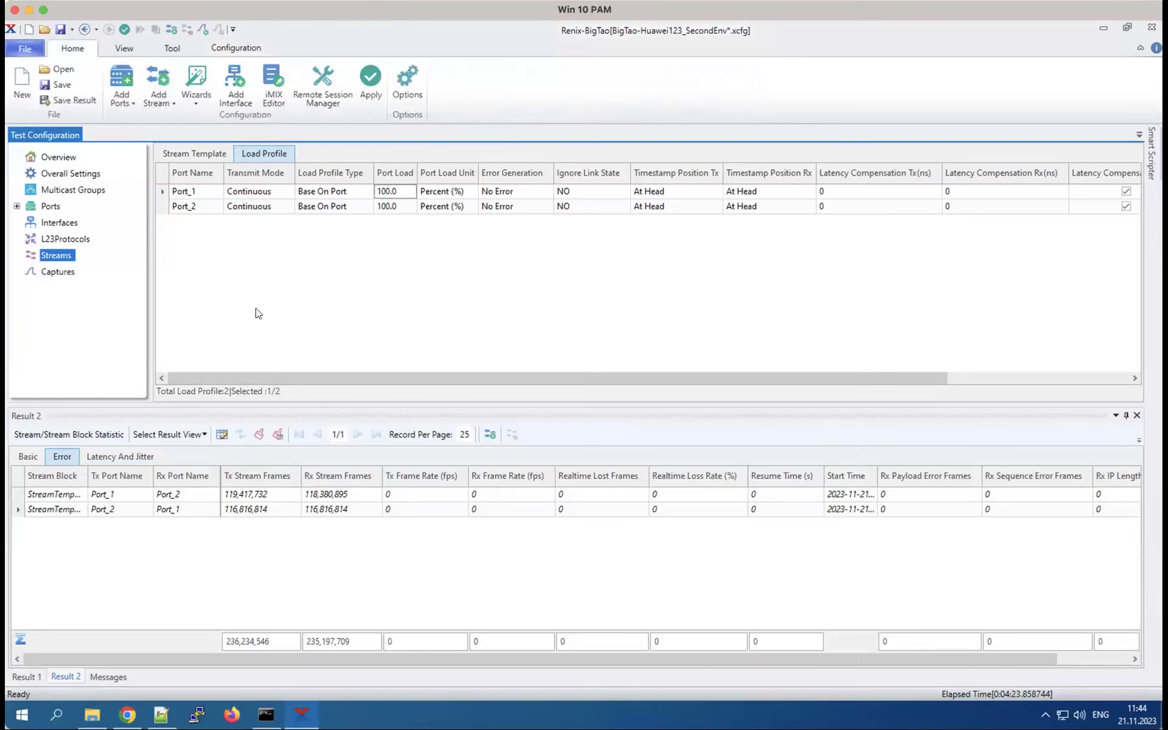
left_click(191, 104)
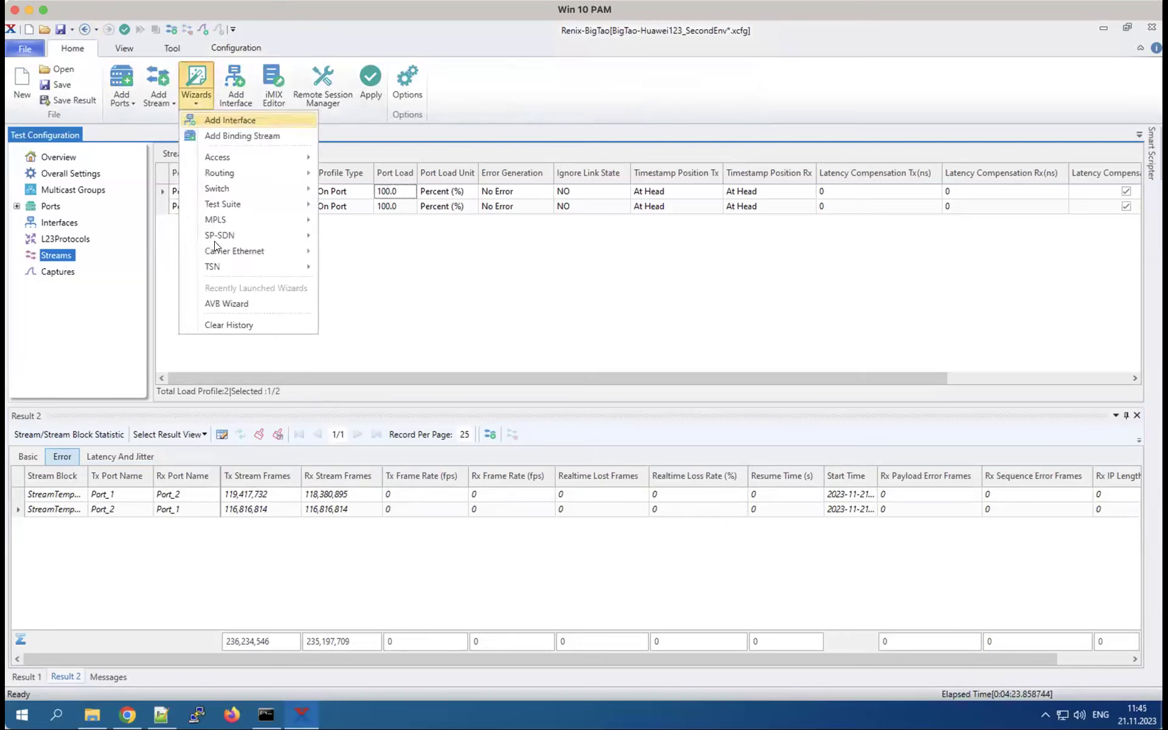
mouse_move(251, 263)
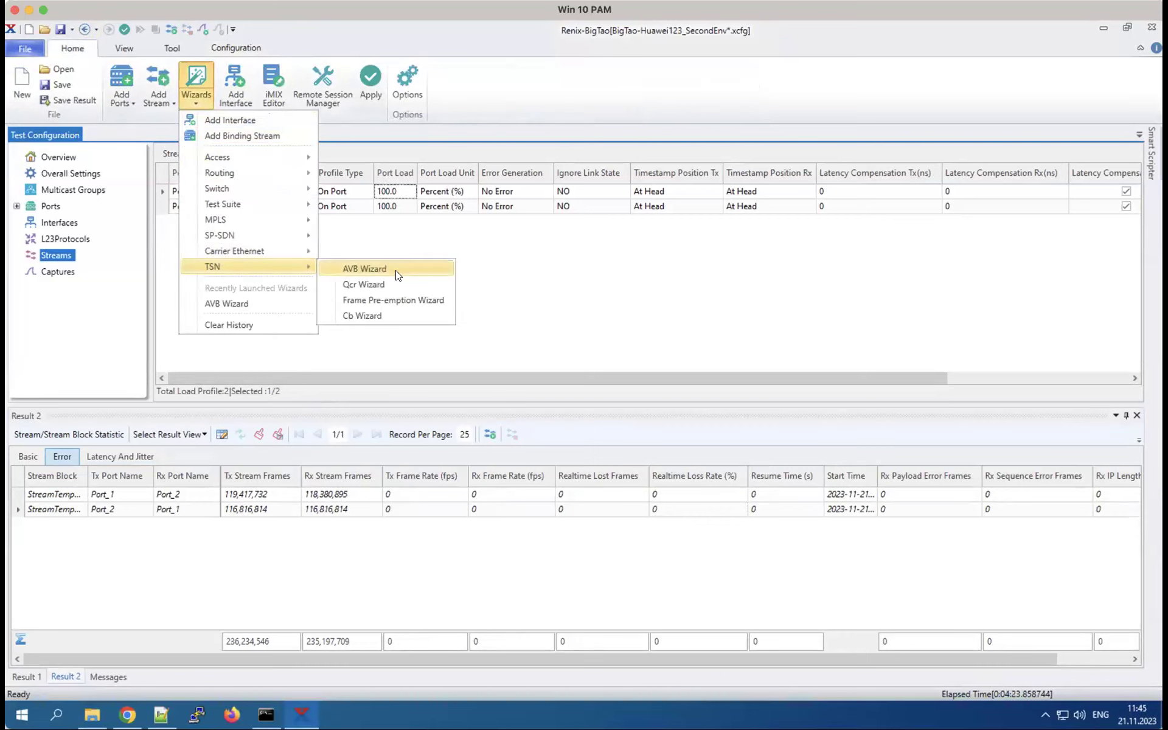
left_click(365, 268)
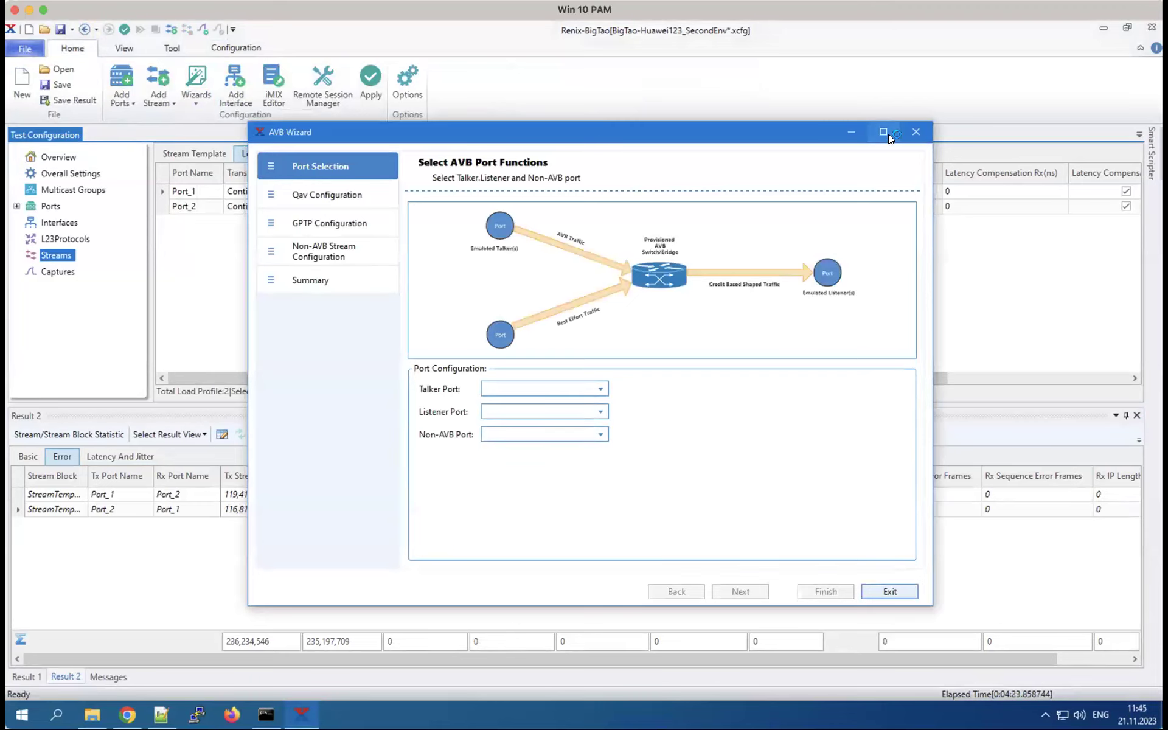
left_click(884, 132)
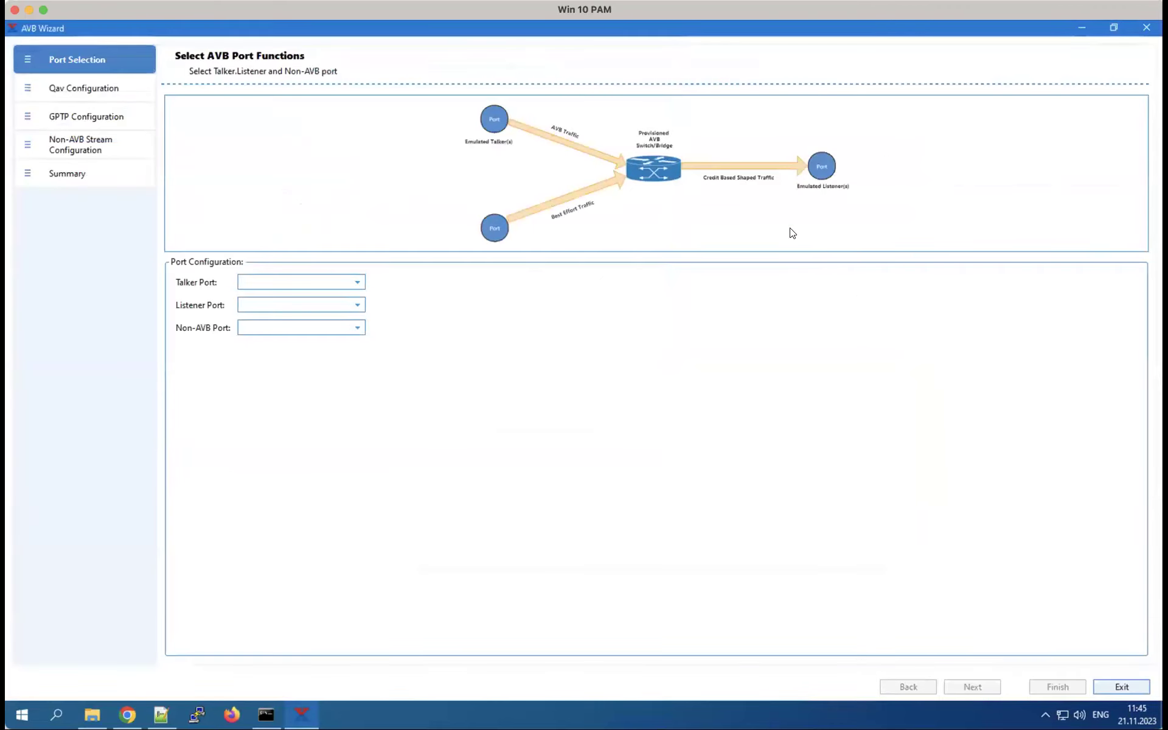
left_click(358, 281)
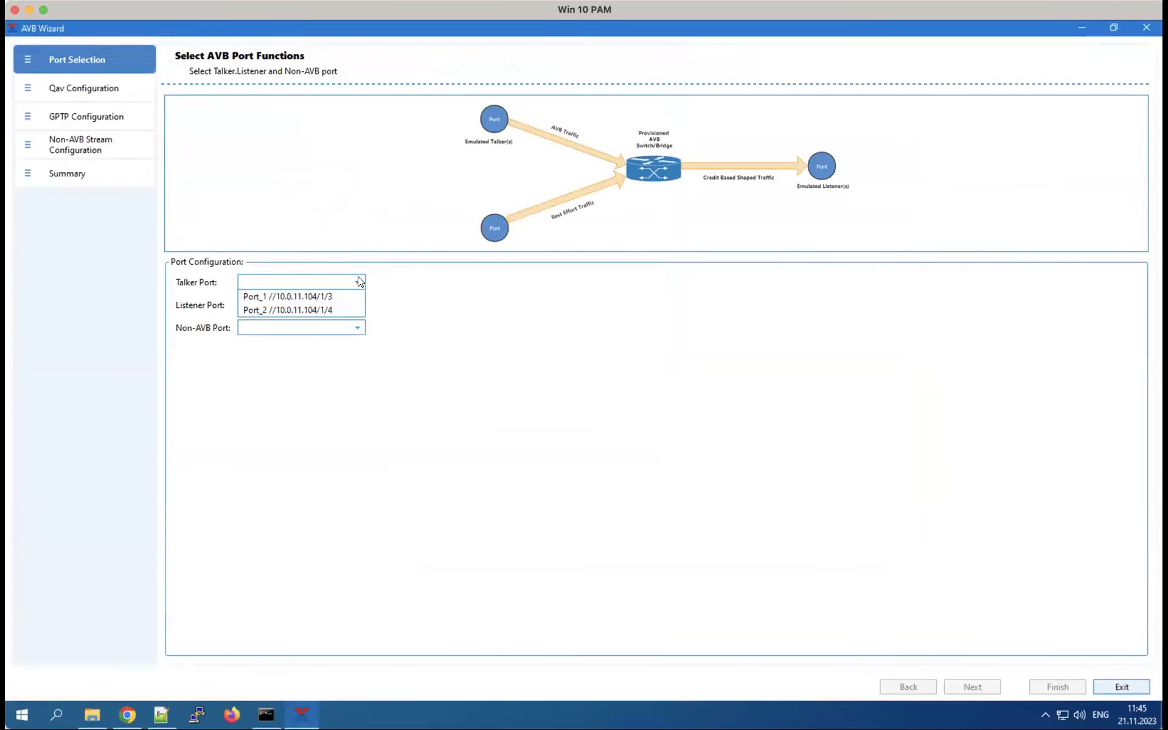
left_click(331, 297)
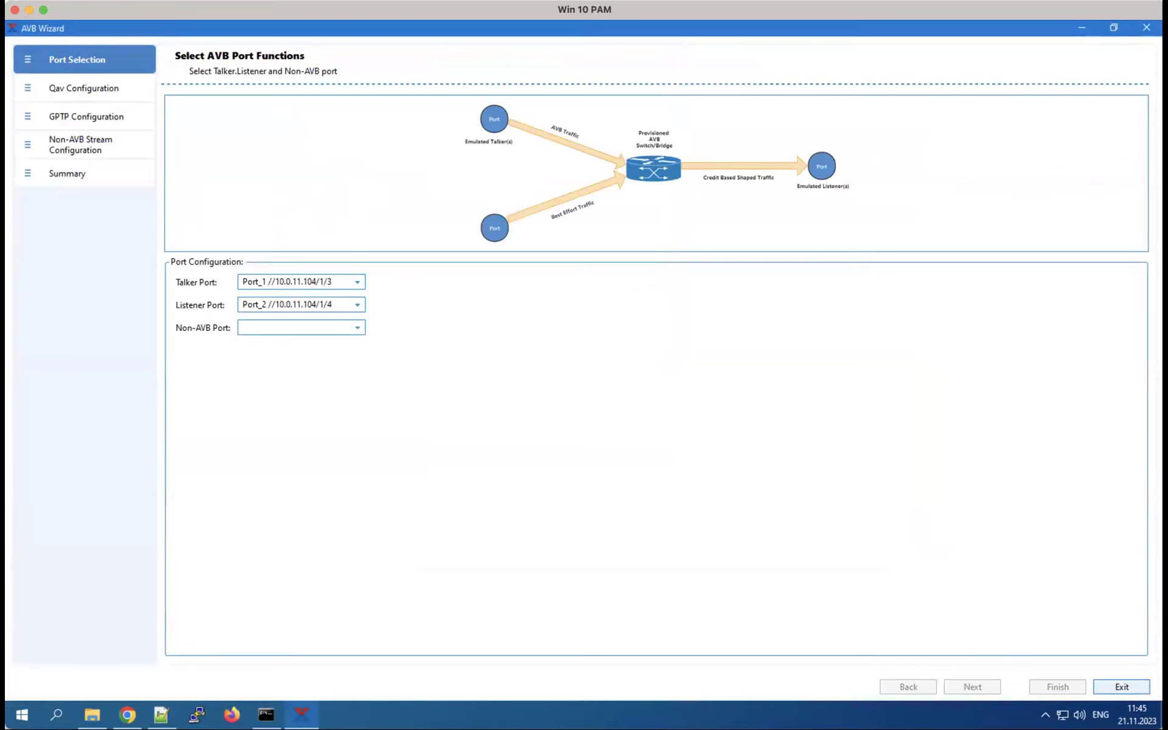
left_click(1114, 682)
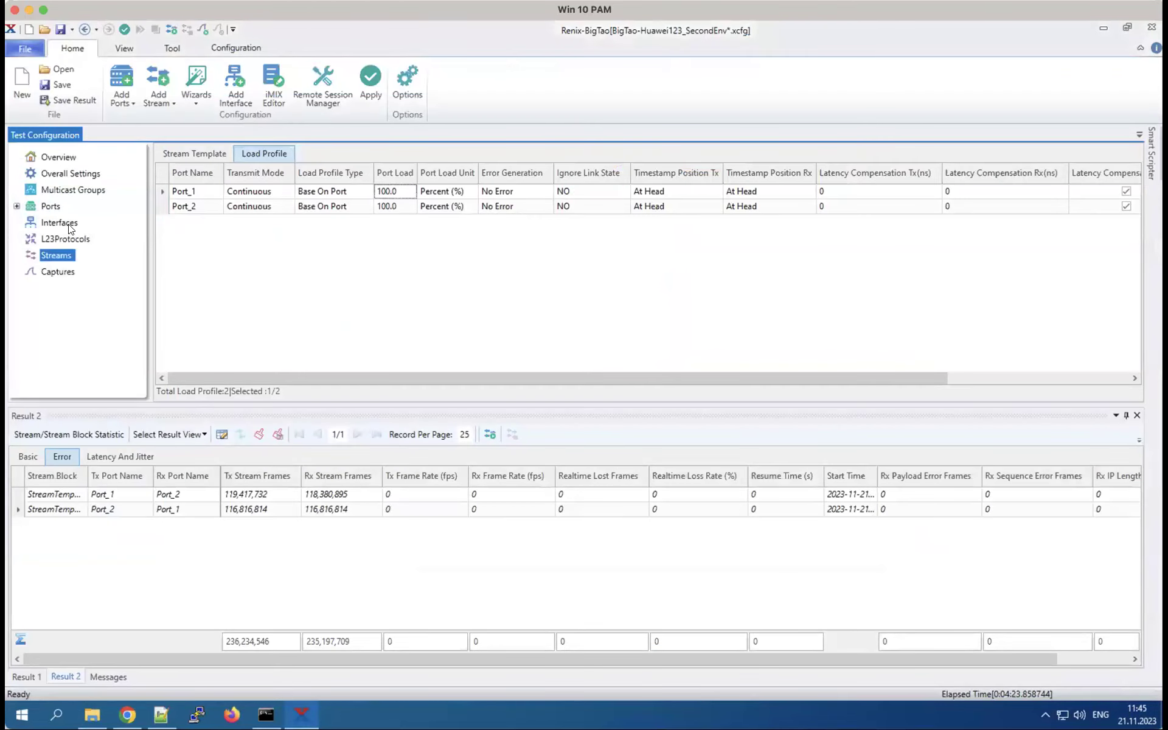
Add Port5 of Card1 on chassis 10.0.11.104 to the test configuration
left_click(51, 207)
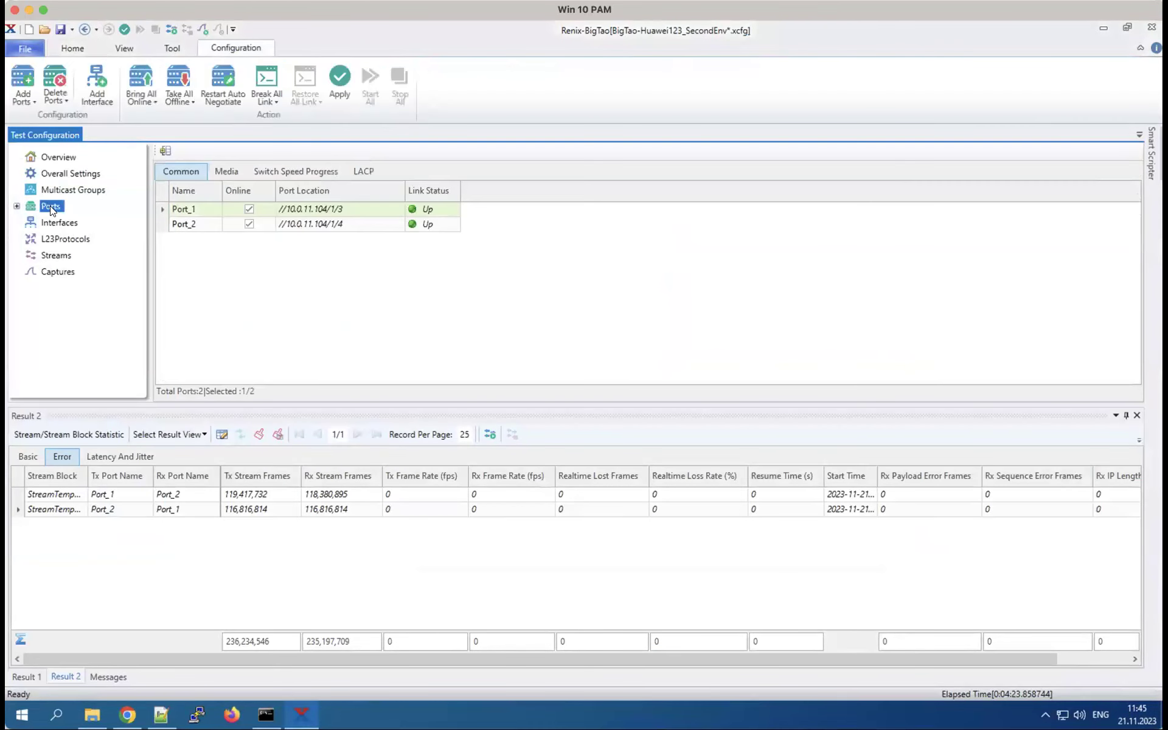
left_click(73, 50)
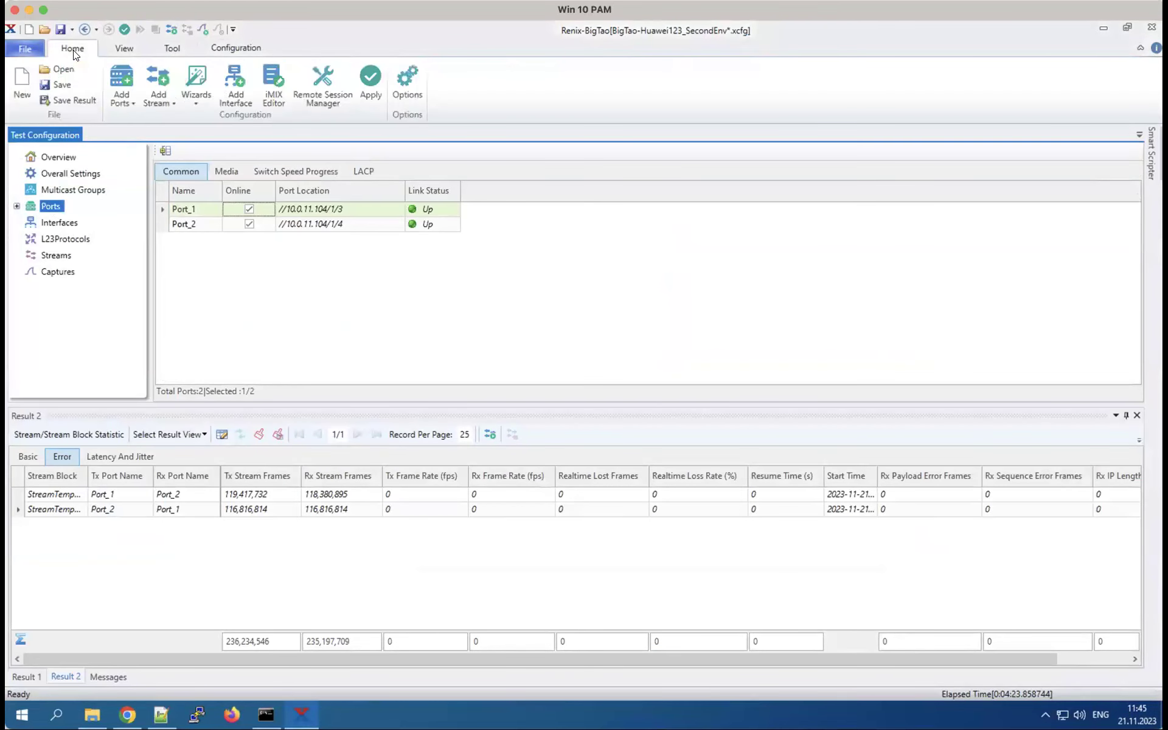
left_click(124, 86)
left_click(138, 119)
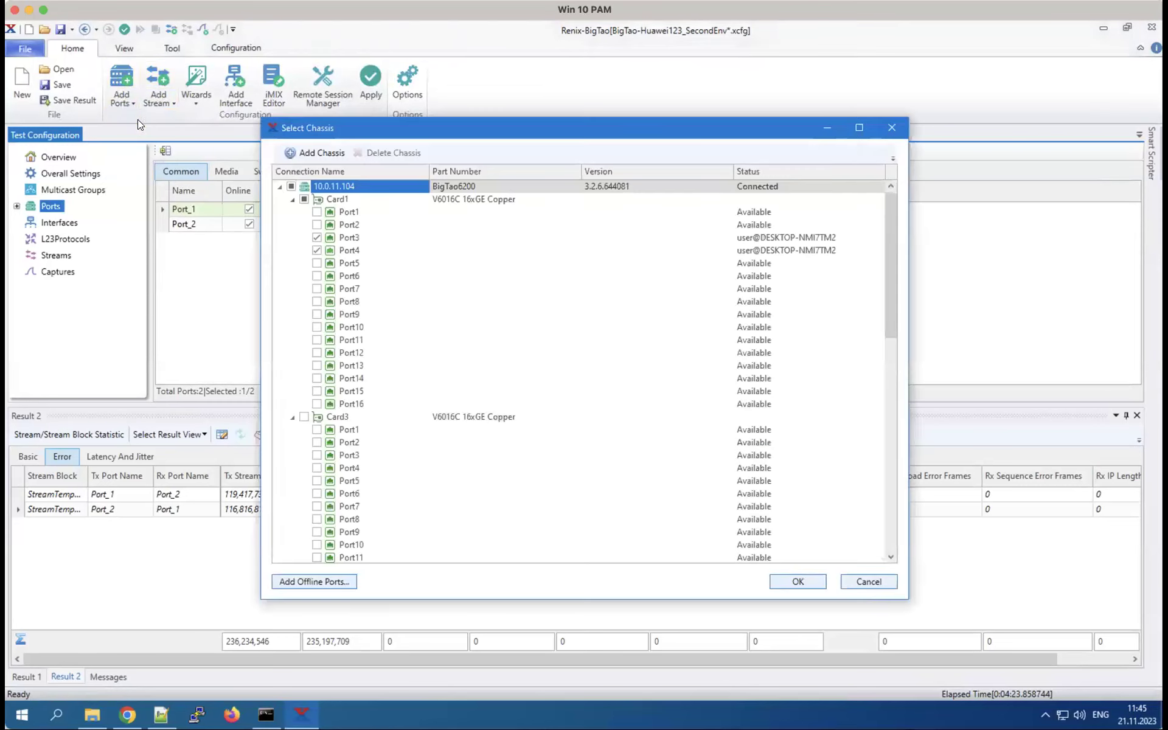
left_click(317, 263)
left_click(819, 586)
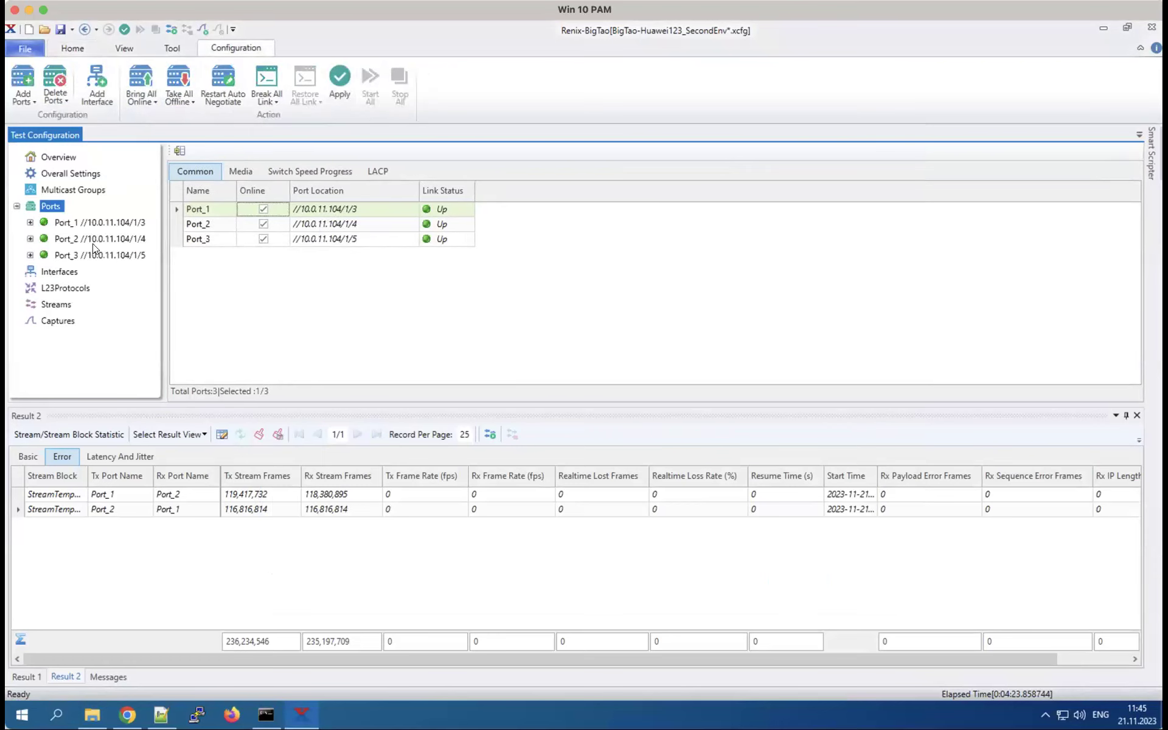
Reopen the TSN AVB Wizard, set the Non-AVB Port to Port_3, and advance to the Qav configuration
left_click(69, 46)
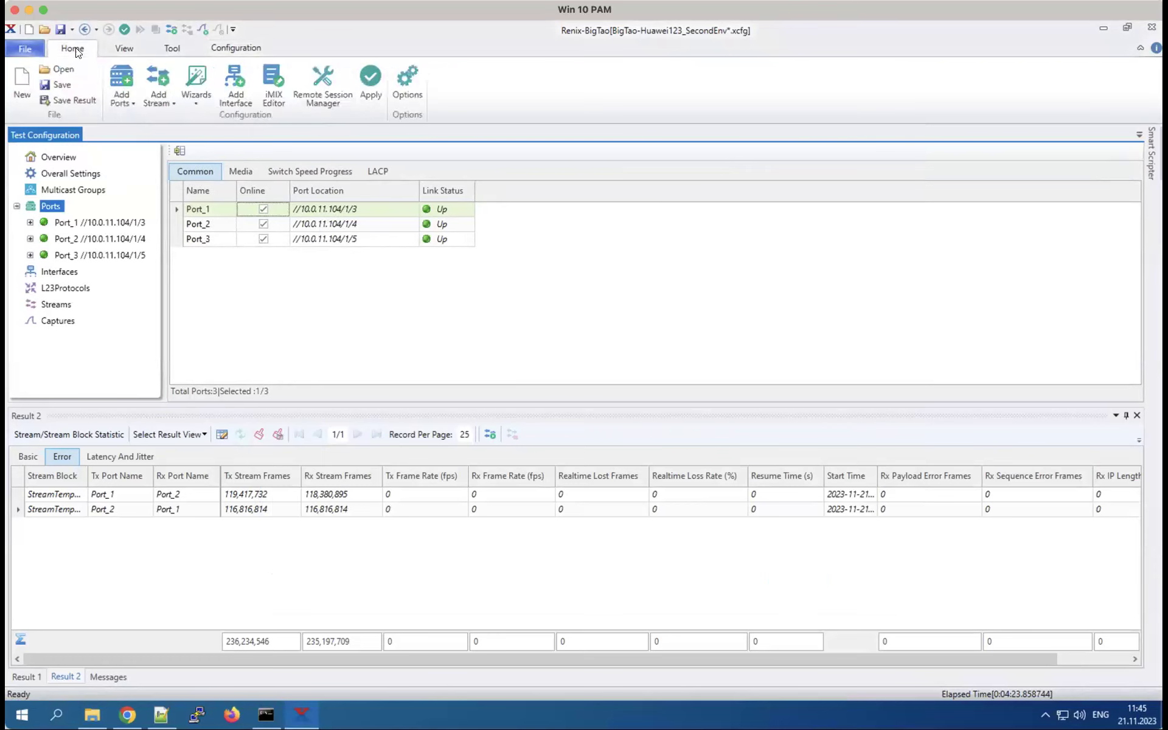
left_click(192, 95)
mouse_move(268, 268)
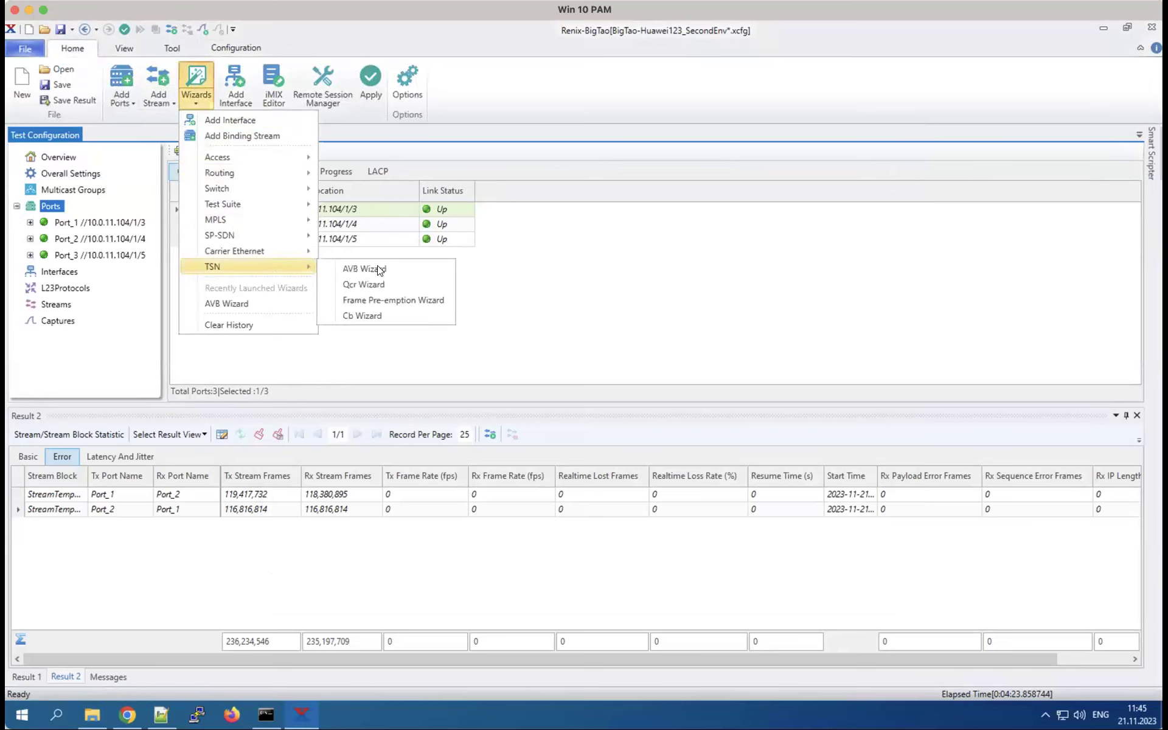
left_click(384, 268)
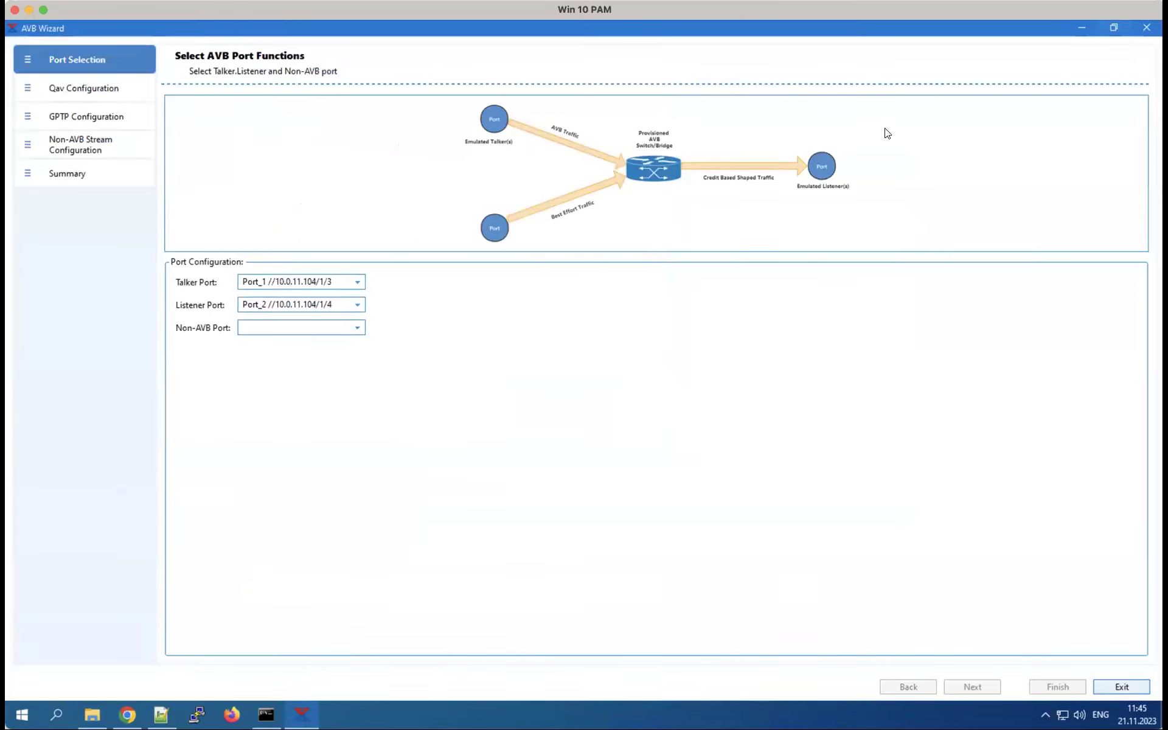
left_click(353, 328)
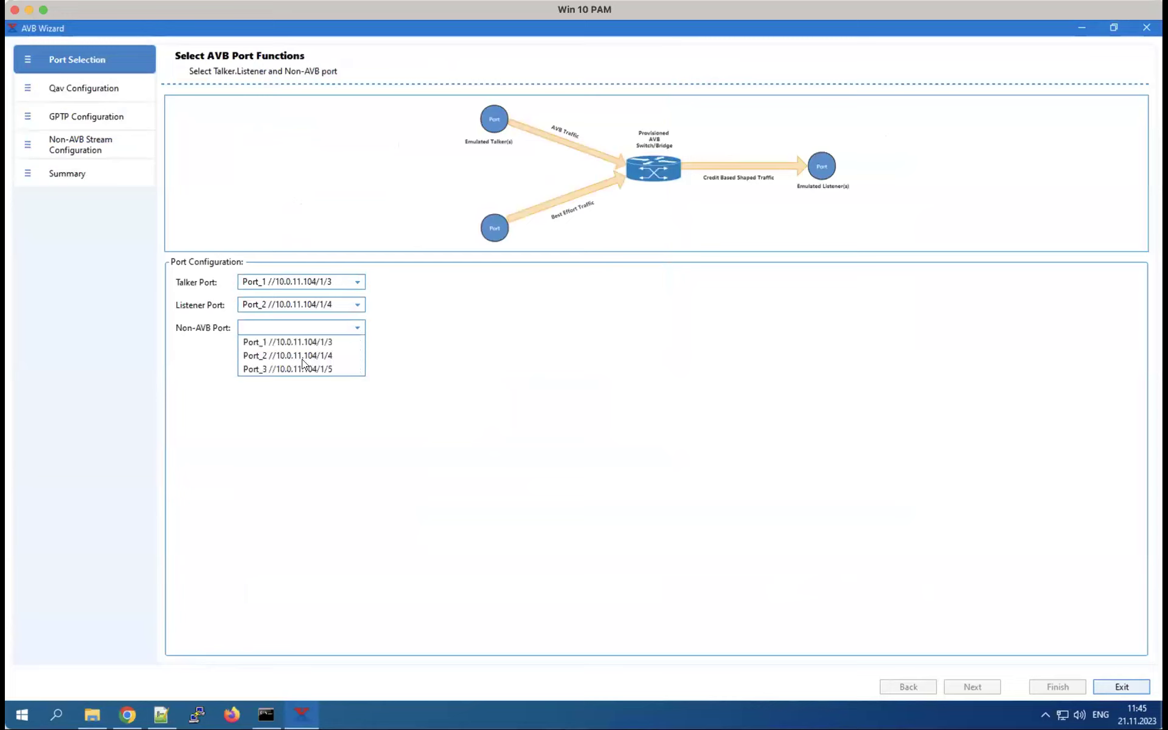
left_click(290, 370)
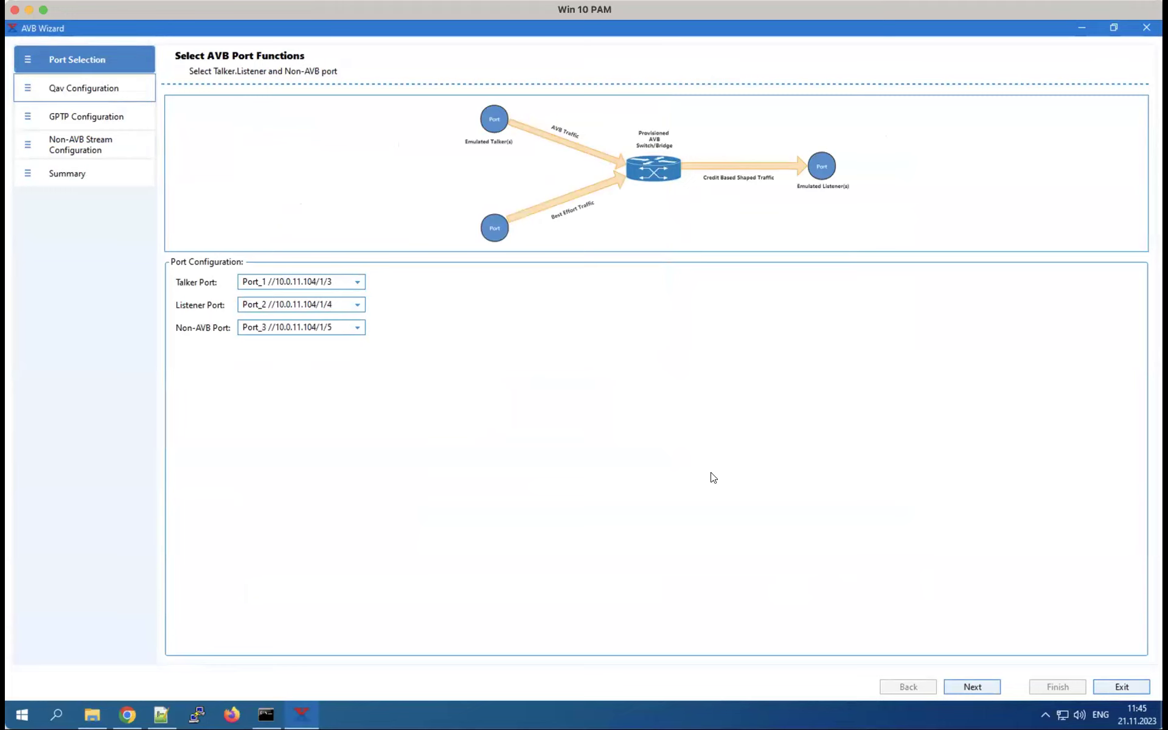
left_click(974, 686)
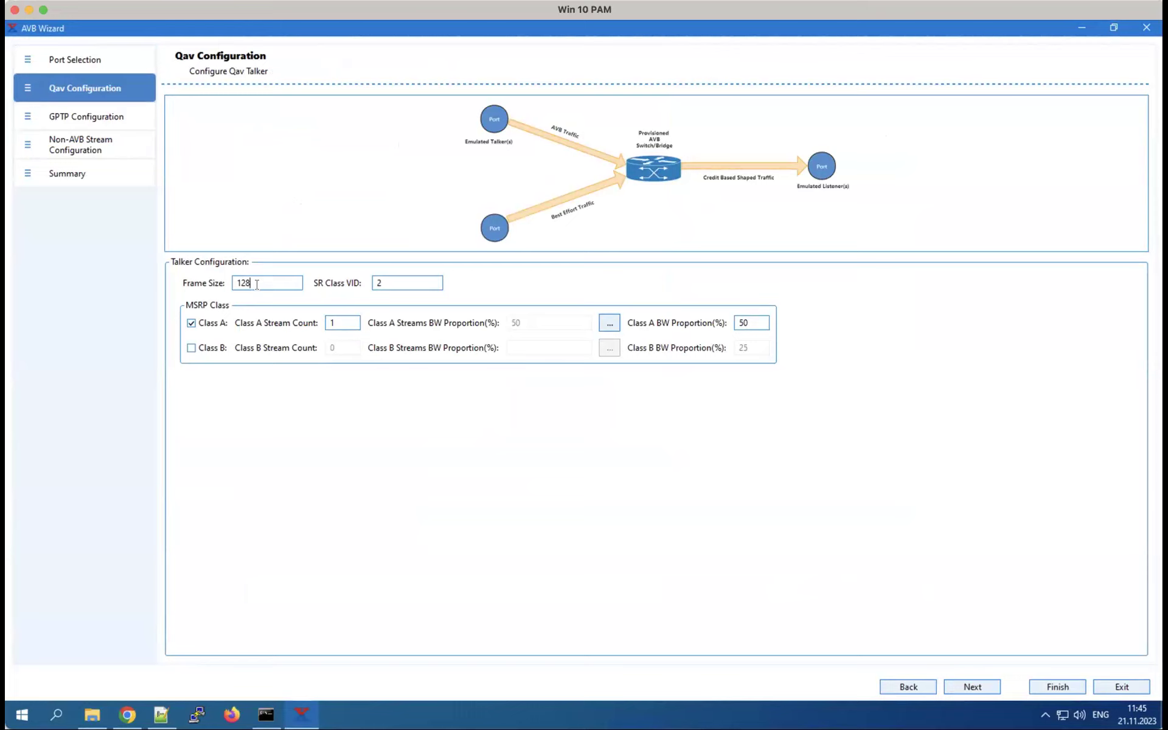
Enable MSRP Class B with a stream count of 1 and proceed to the GPTP configuration
left_click(192, 348)
left_click(355, 349)
type("1")
key("Tab")
left_click(976, 683)
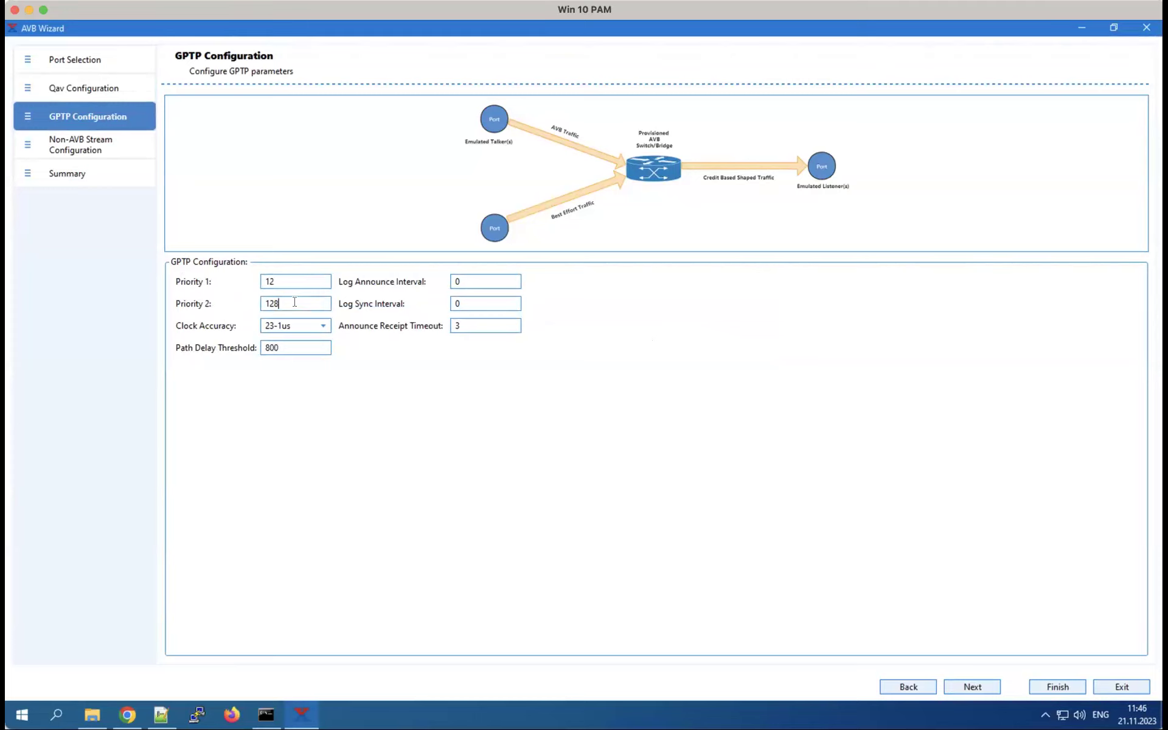
Look through the Clock Accuracy options and the Path Delay Threshold field in the GPTP configuration
left_click(322, 326)
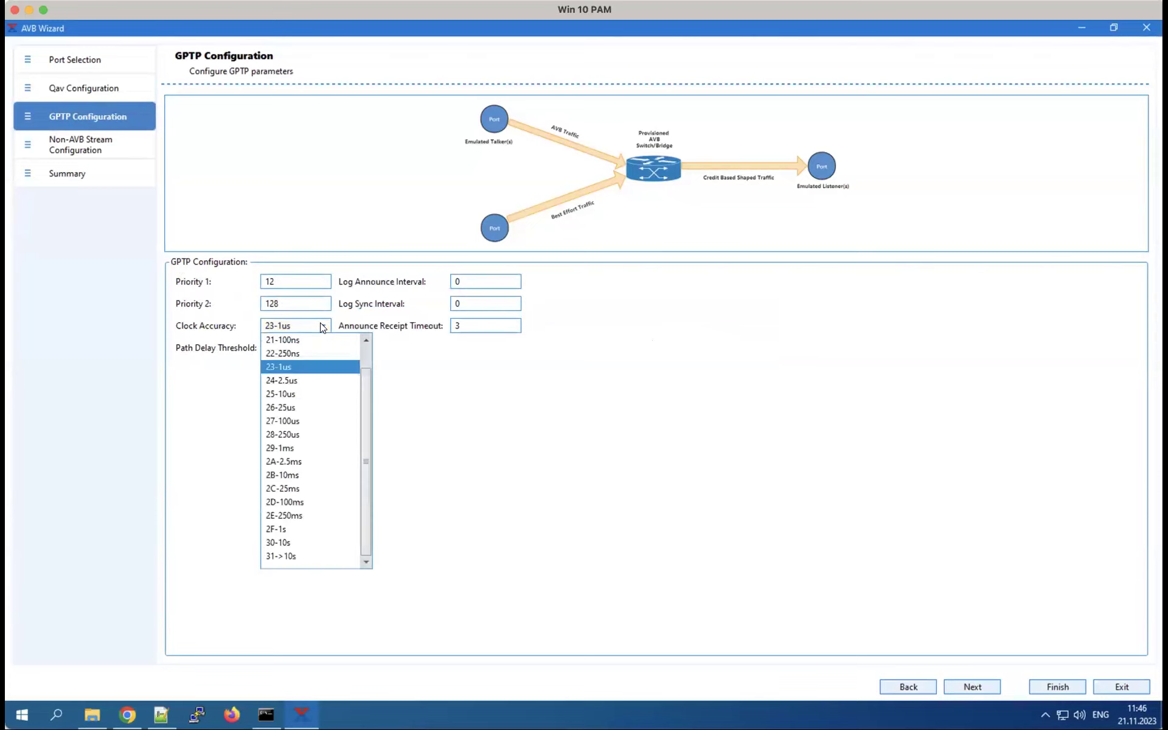
scroll(363, 402, "up", 3)
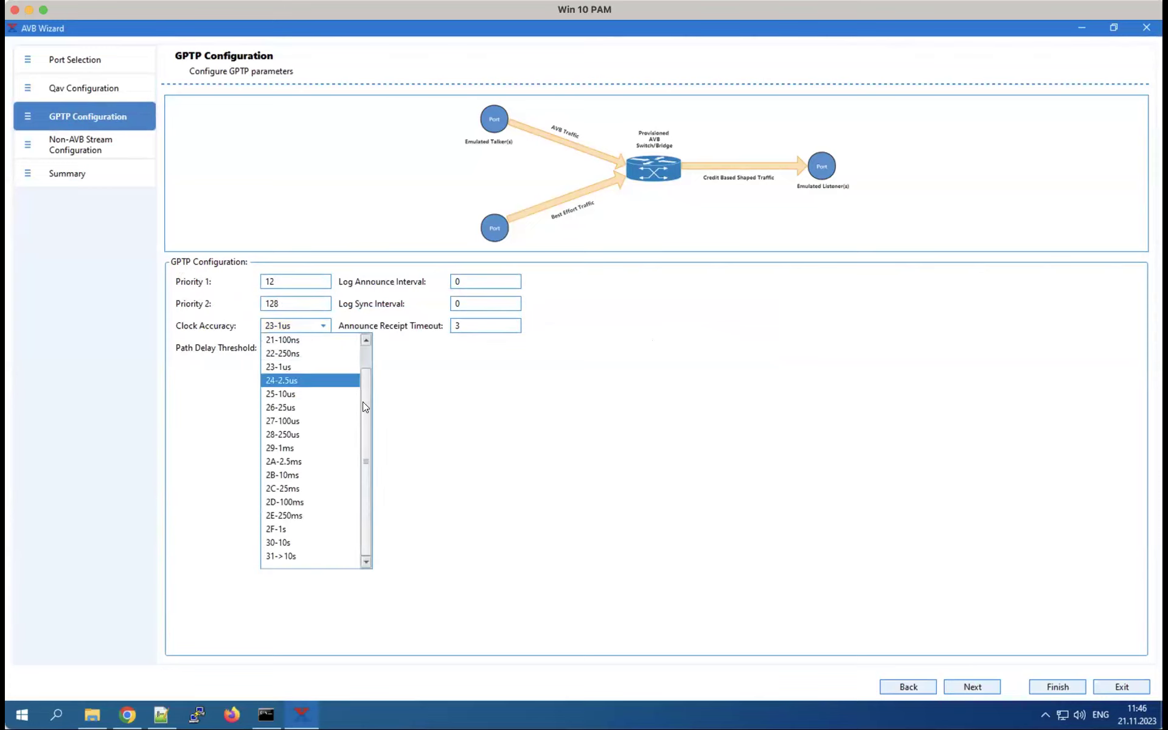
left_click(481, 383)
left_click(312, 347)
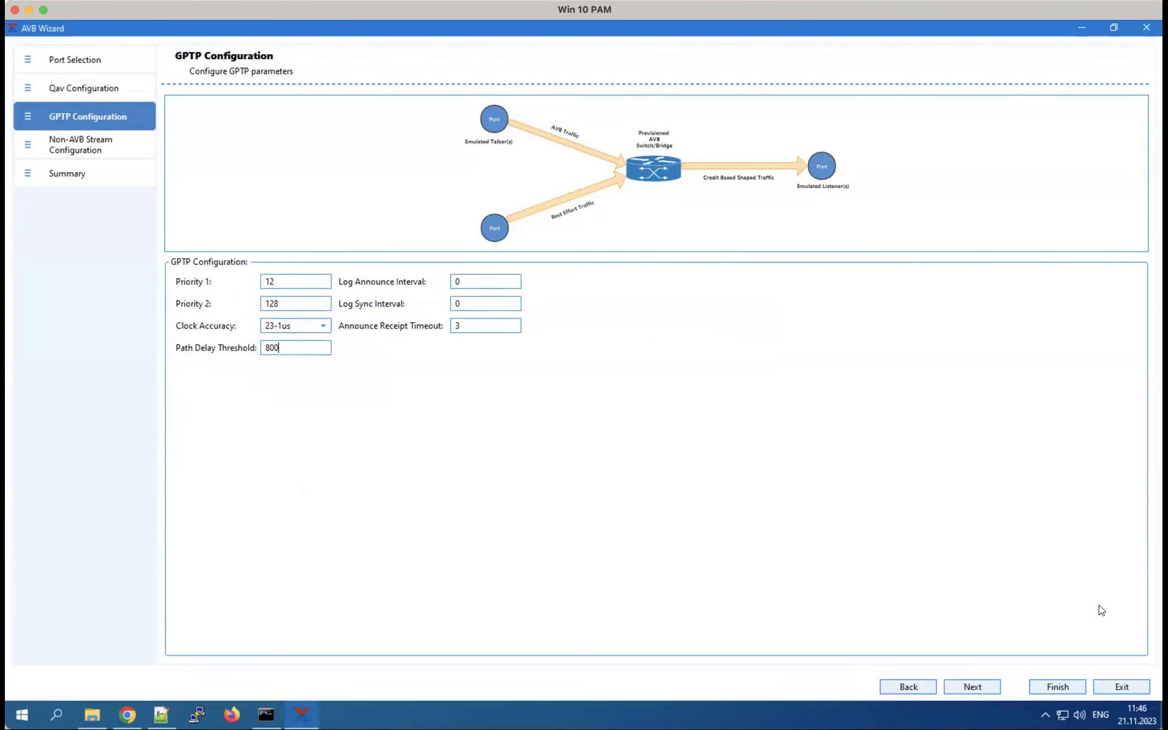
Set the Number of Streams to 1 in the Non-AVB Stream Configuration and finish the wizard from its summary
left_click(987, 683)
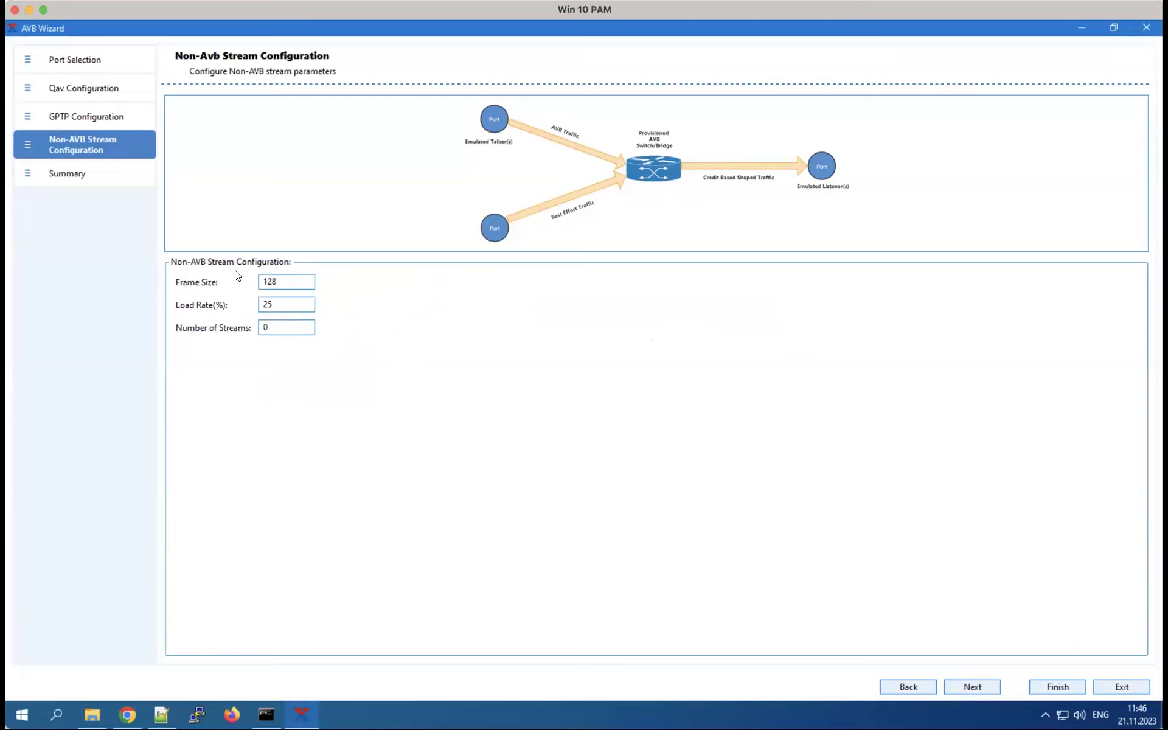
left_click(290, 328)
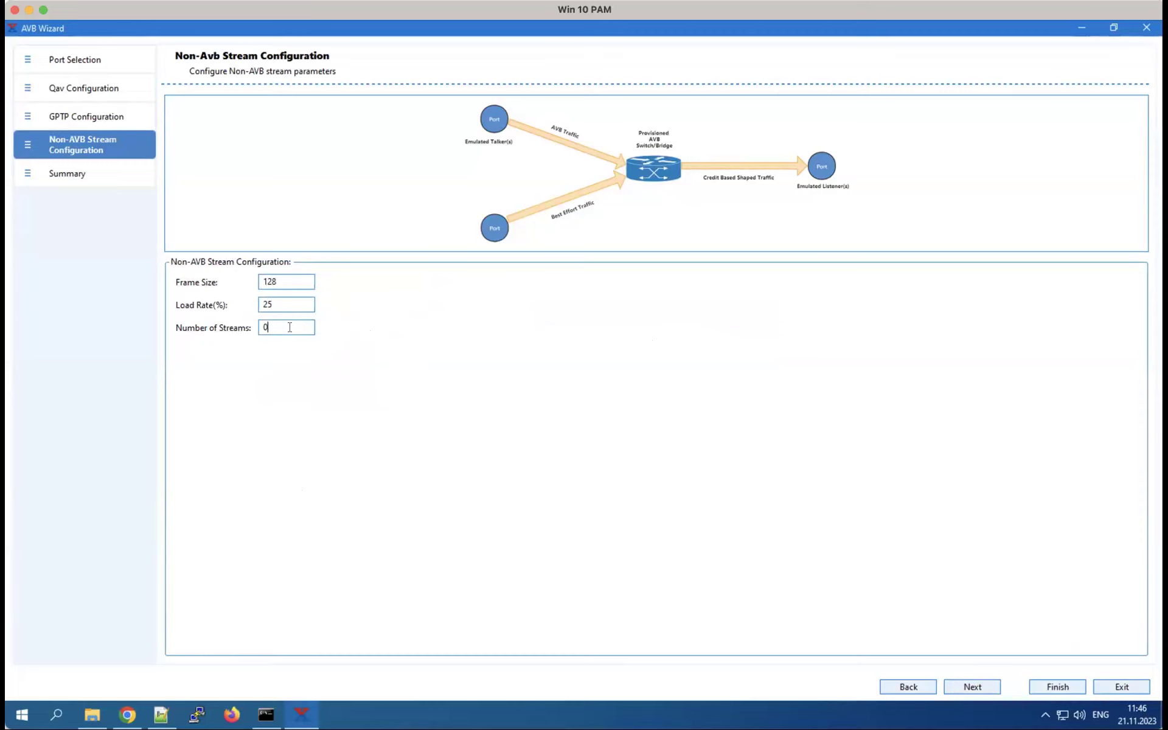
key("BackSpace")
type("1")
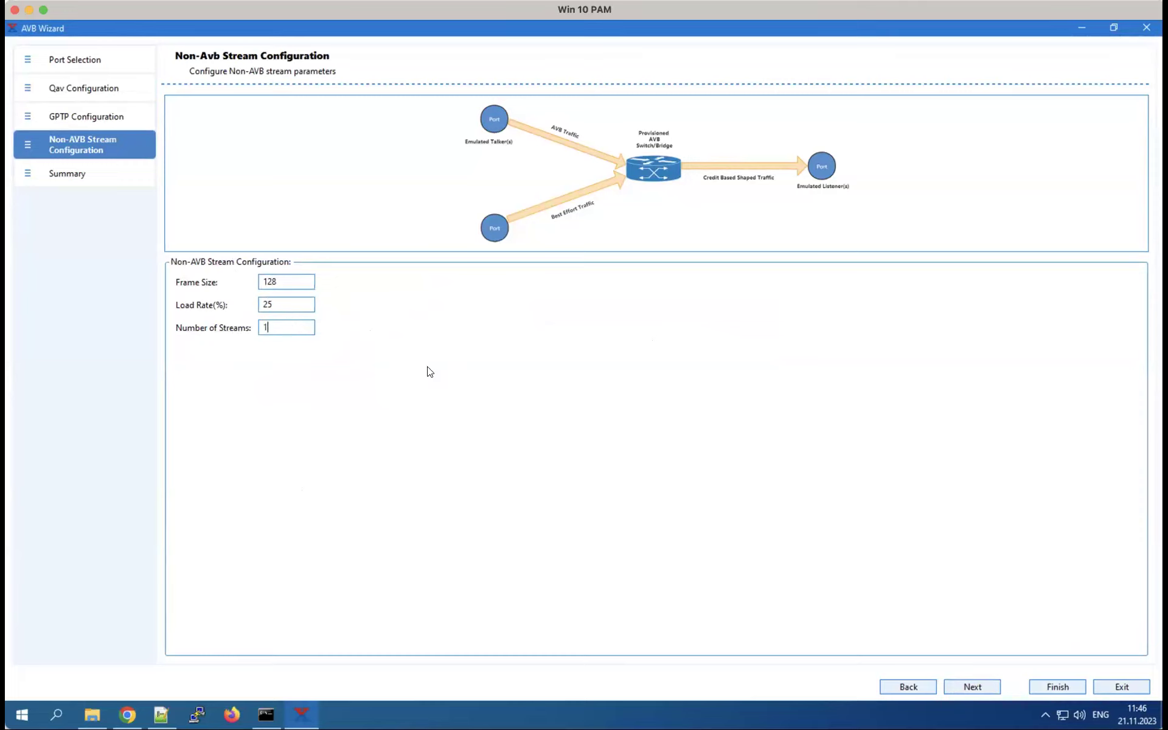
left_click(979, 682)
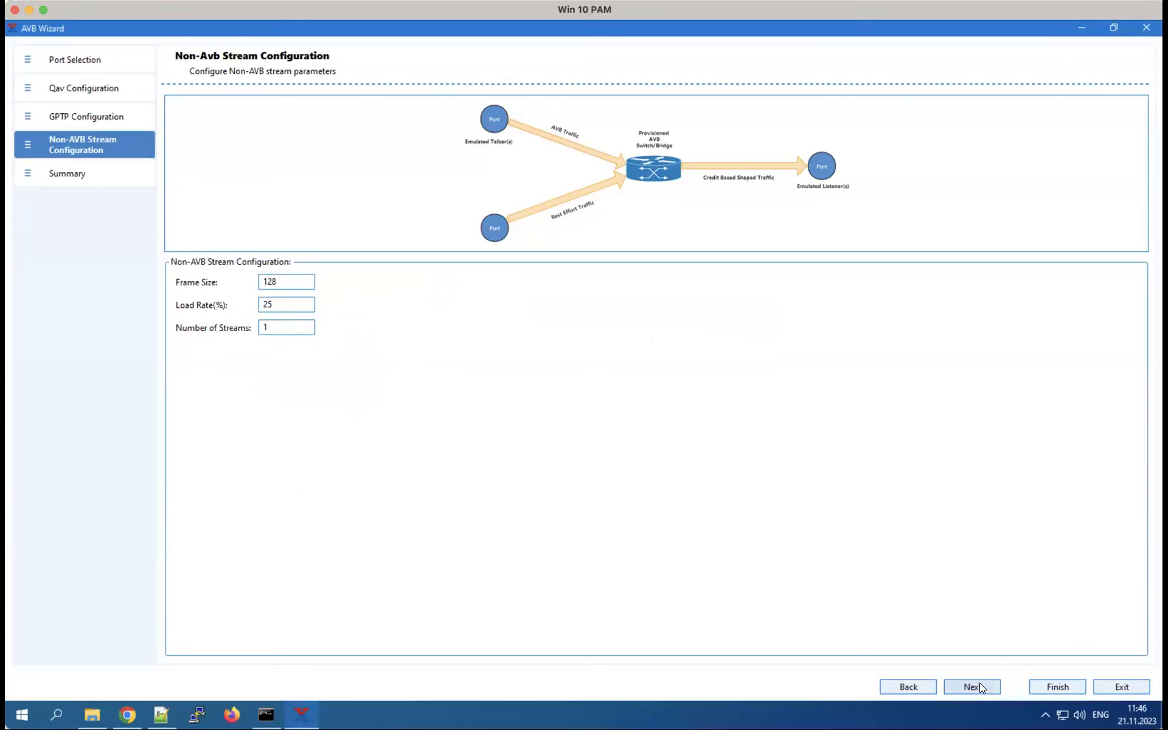
left_click(1051, 684)
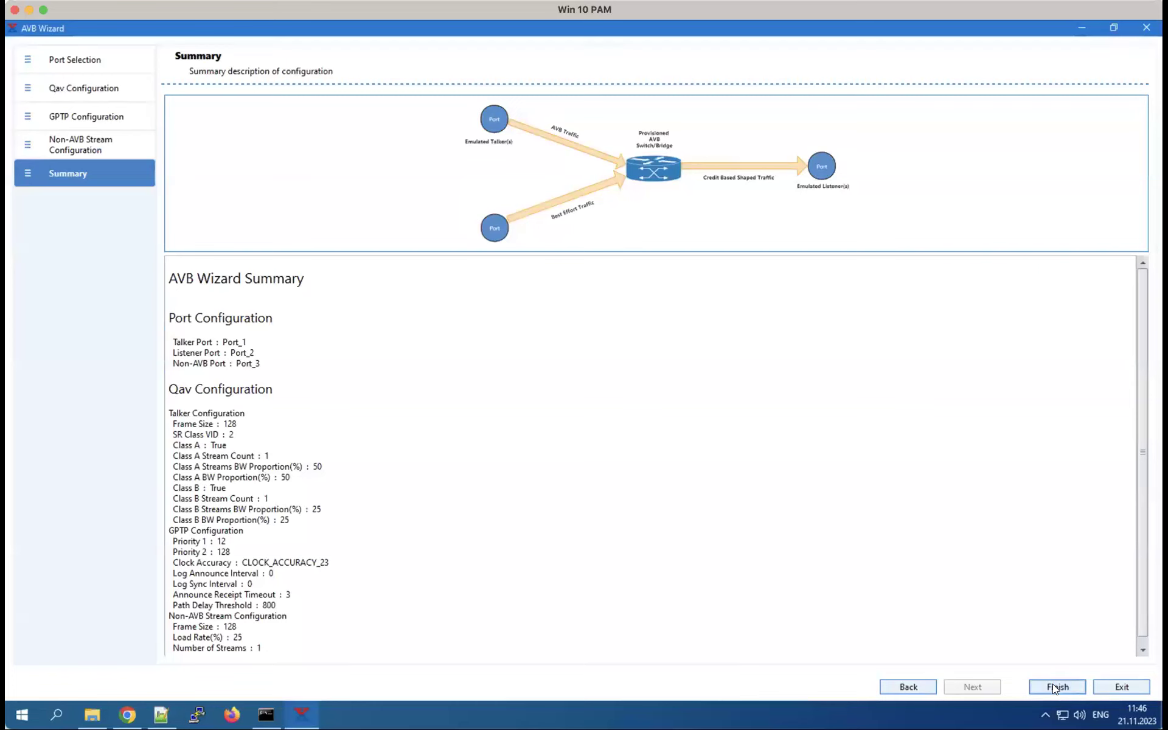
left_click(606, 405)
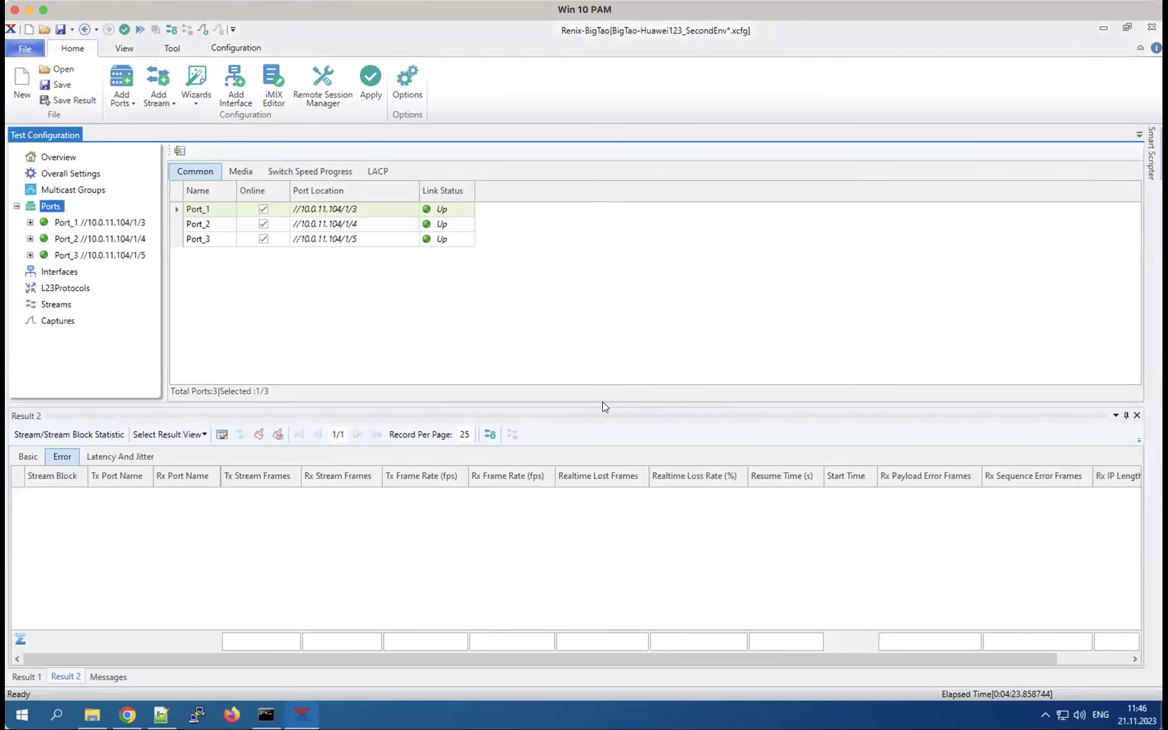
Show the IEEE 802.1AS sessions of Port_1 and Port_2 among the L23 protocols
left_click(60, 289)
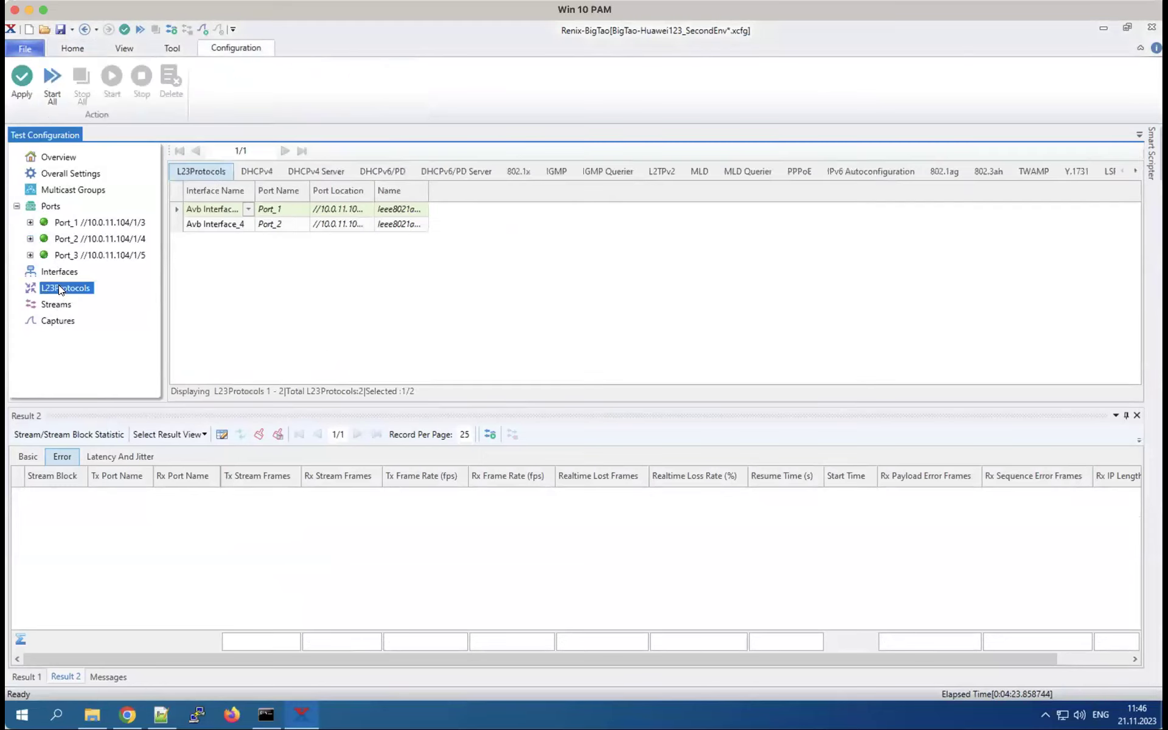
left_click(1135, 172)
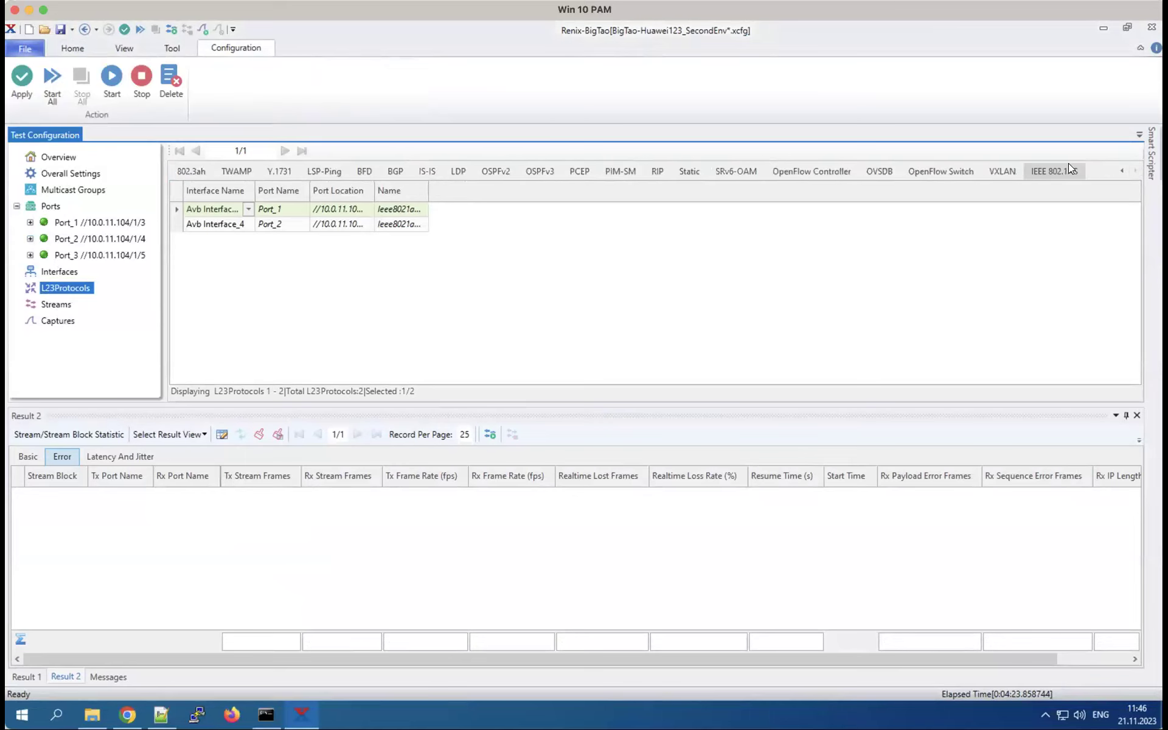
left_click(1069, 165)
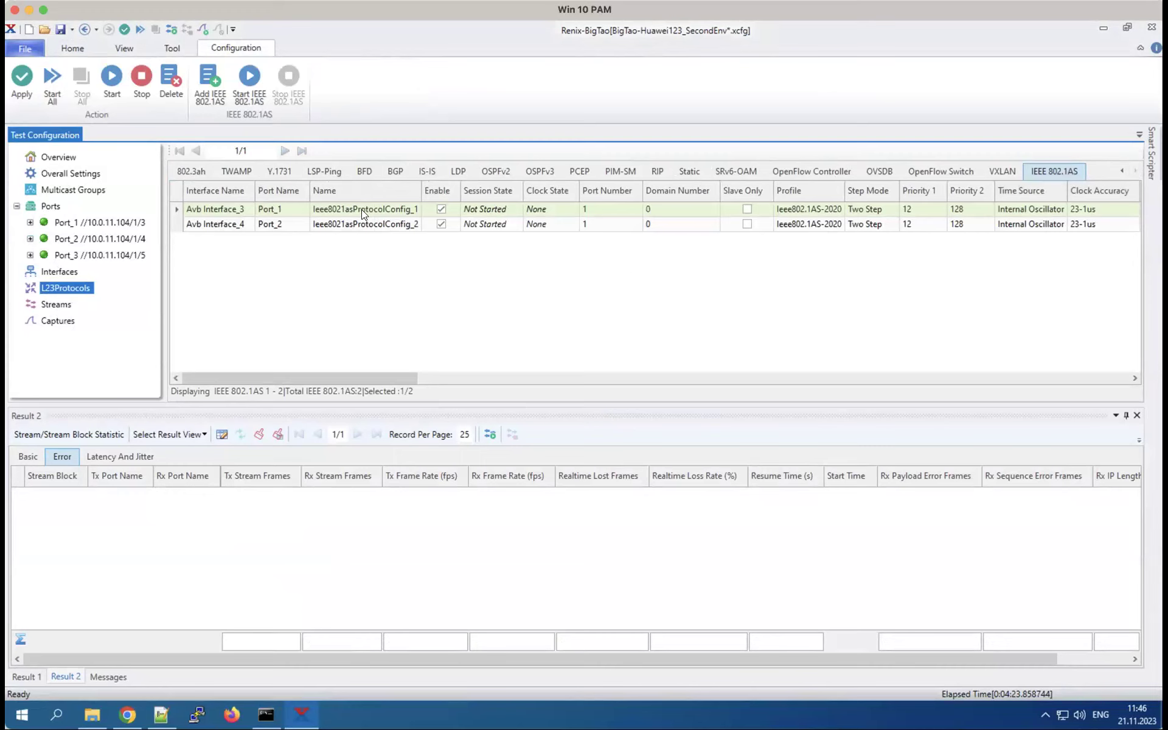
Clear the port stream statistics of all ports in Result 1
left_click(29, 670)
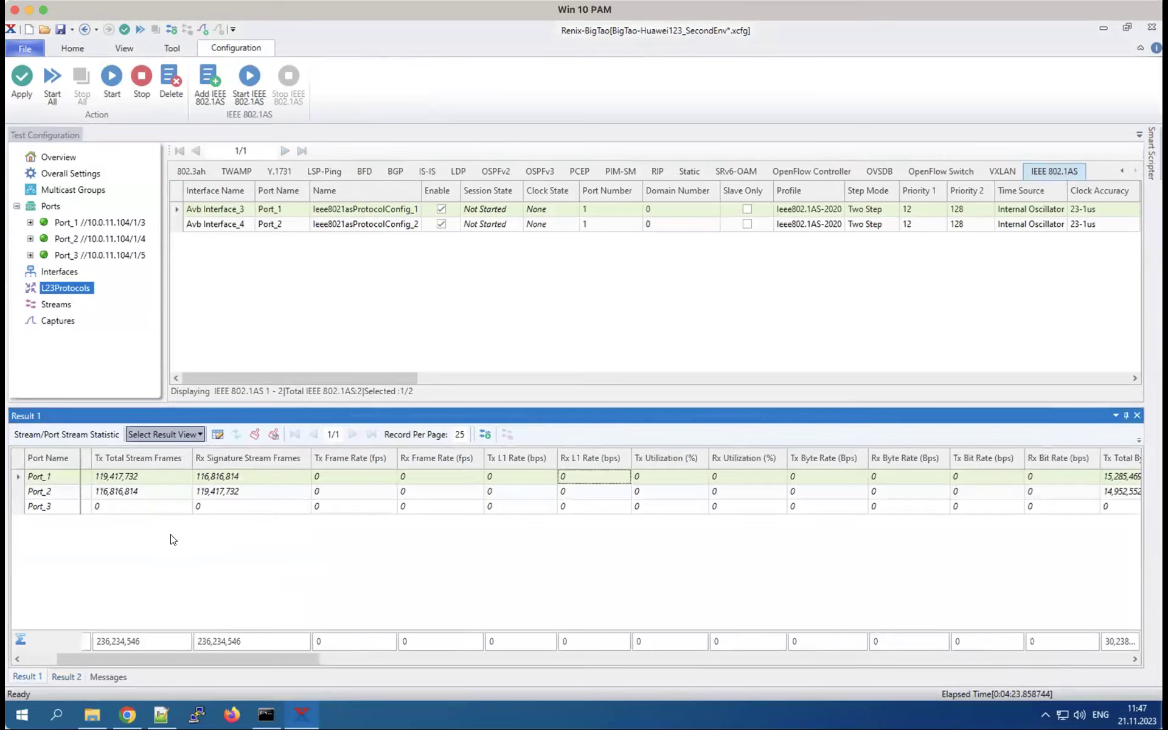
left_click(273, 436)
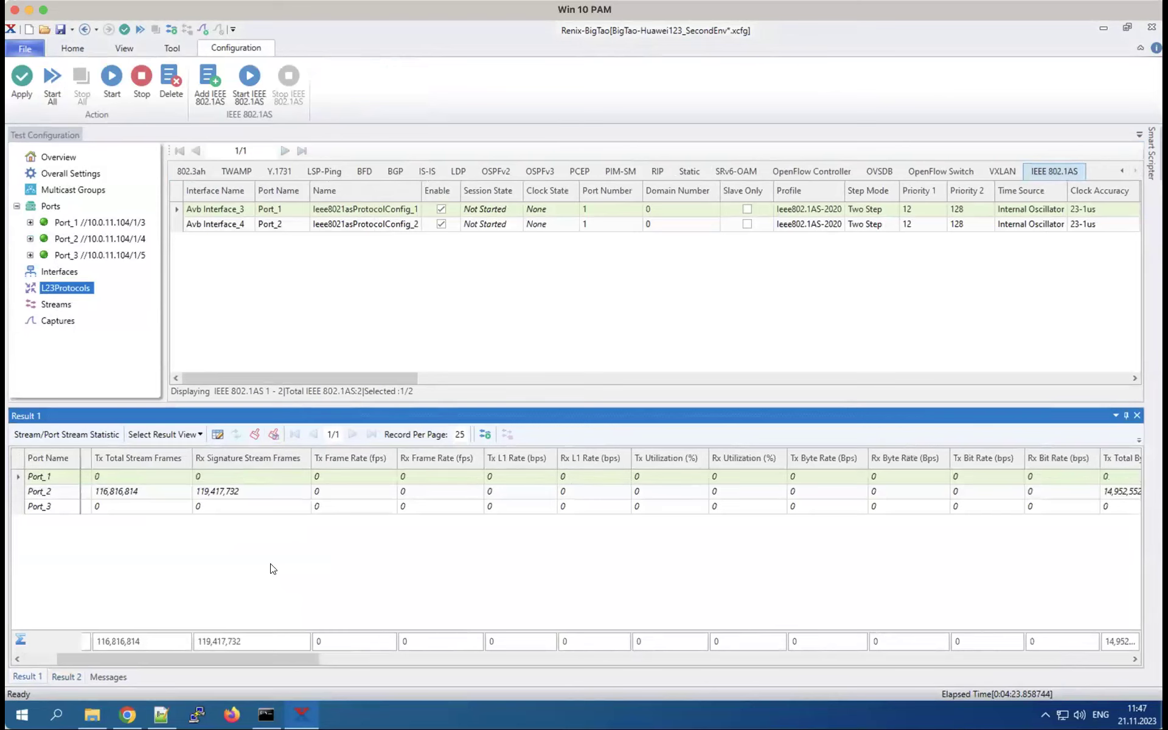
left_click(240, 492)
left_click(273, 433)
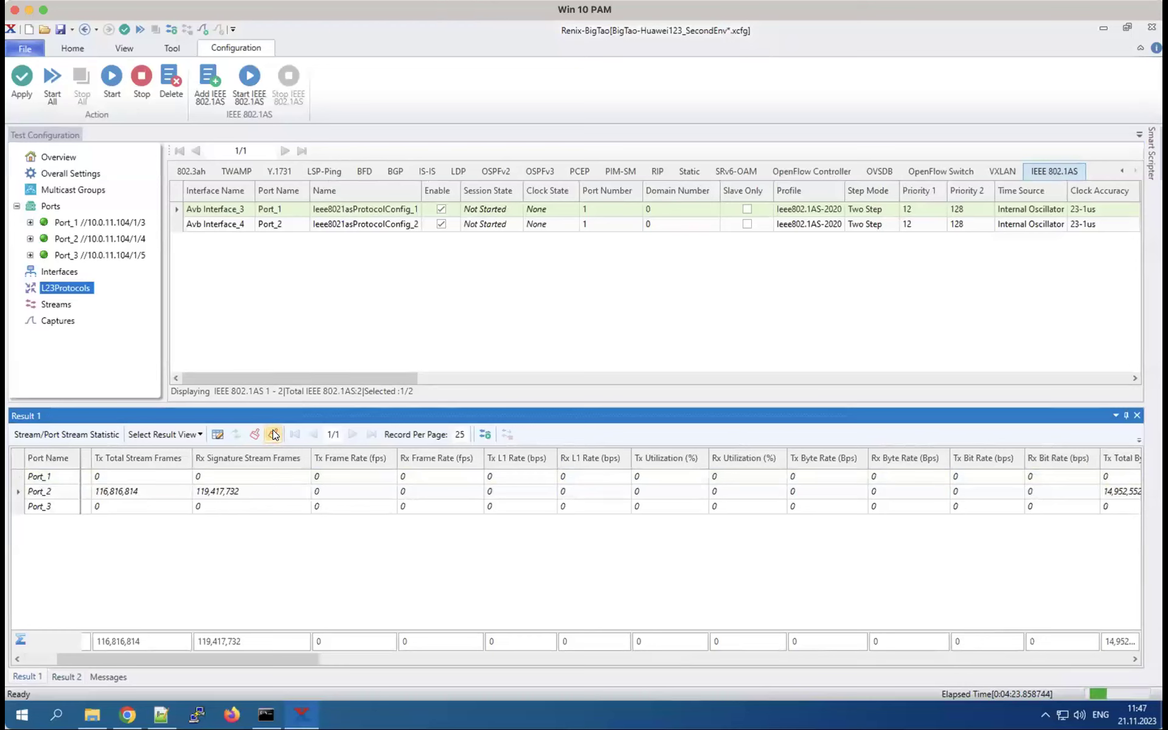
left_click(273, 433)
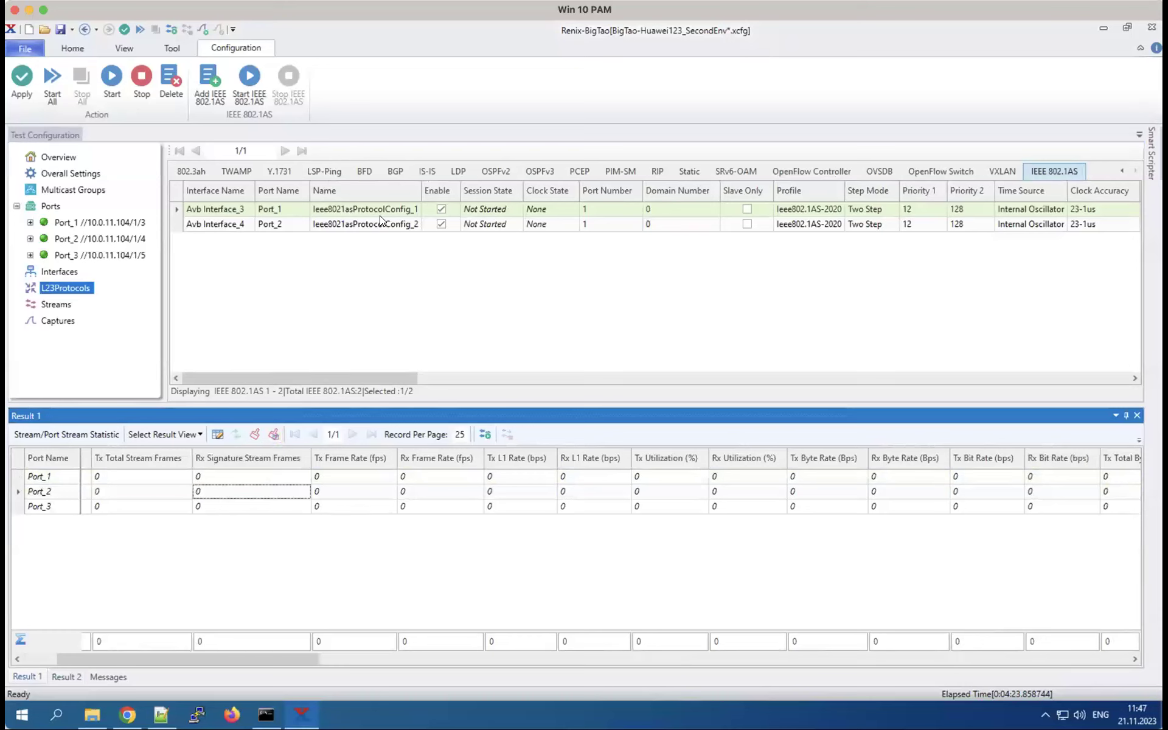
Enable Slave Only for the IEEE 802.1AS session of Port_2
left_click(381, 256)
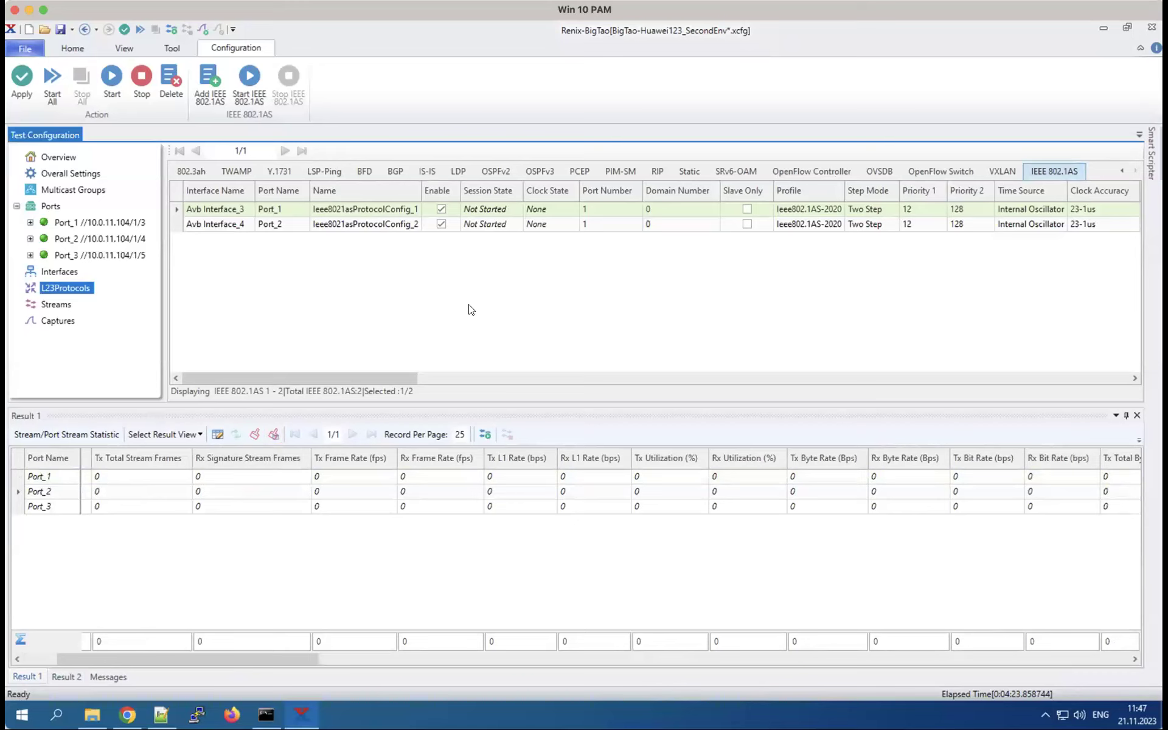
left_click(748, 224)
left_click(679, 208)
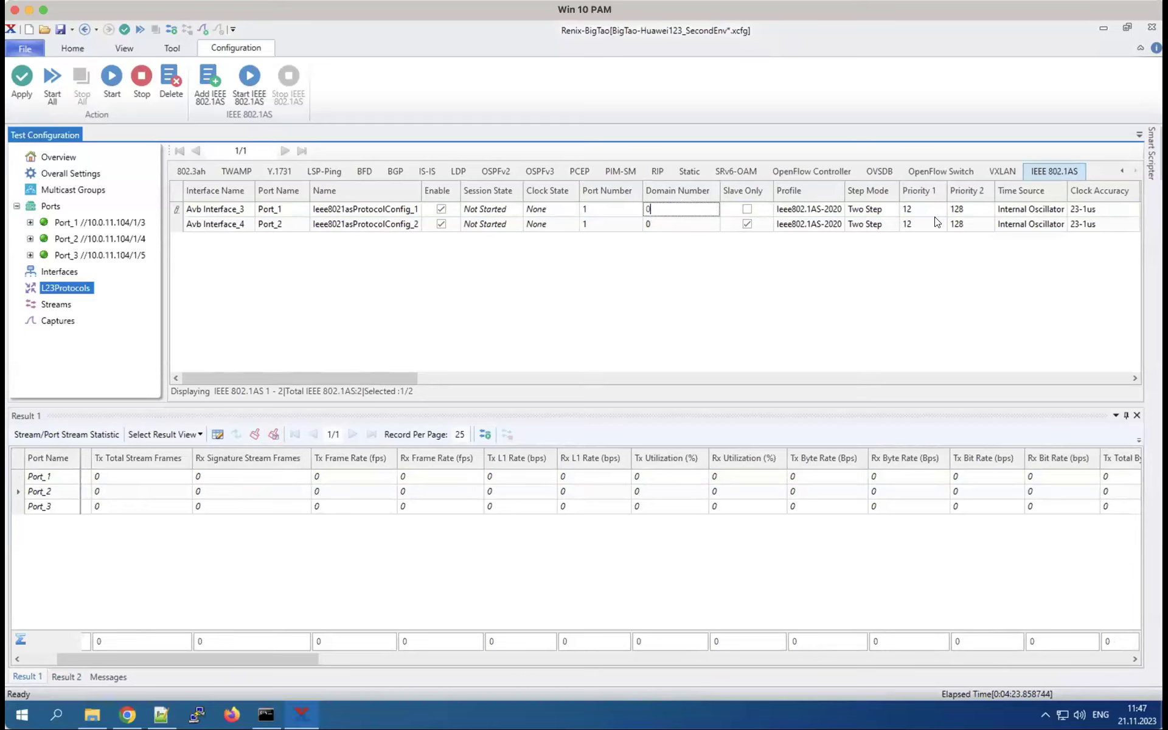
Look through the Time Source options and the Clock Accuracy field of Port_1's IEEE 802.1AS session
left_click_drag(382, 374, 550, 372)
left_click(542, 208)
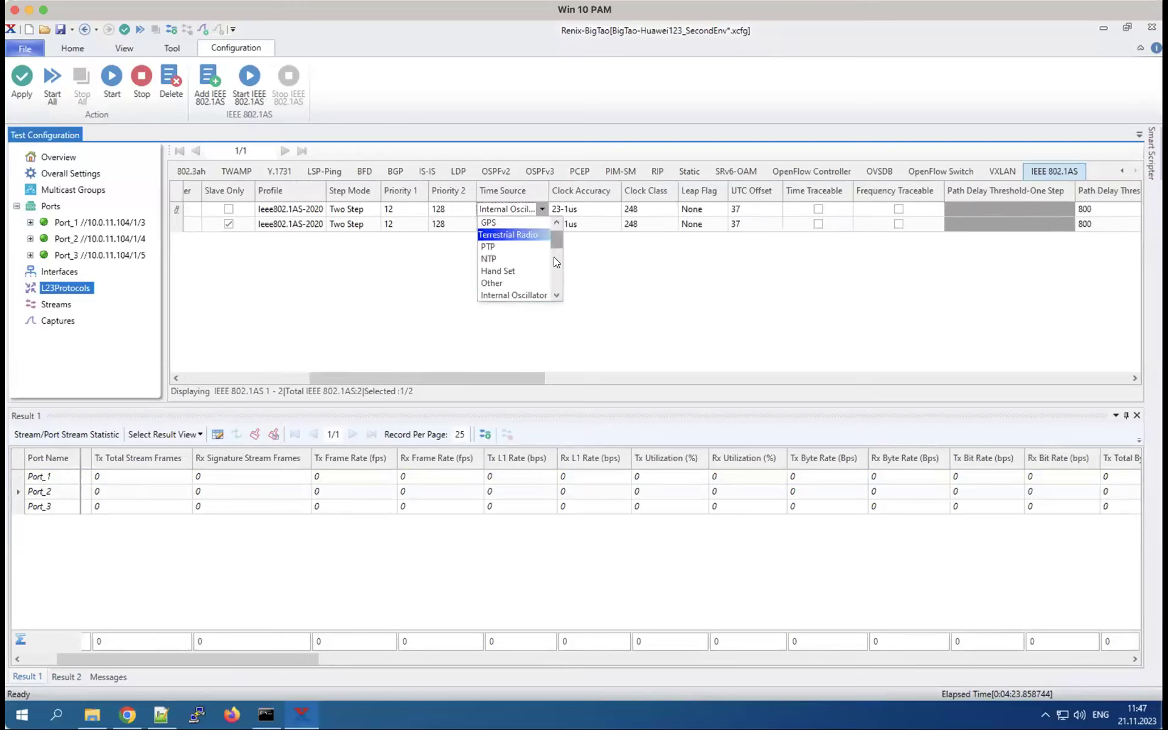
scroll(553, 257, "up", 1)
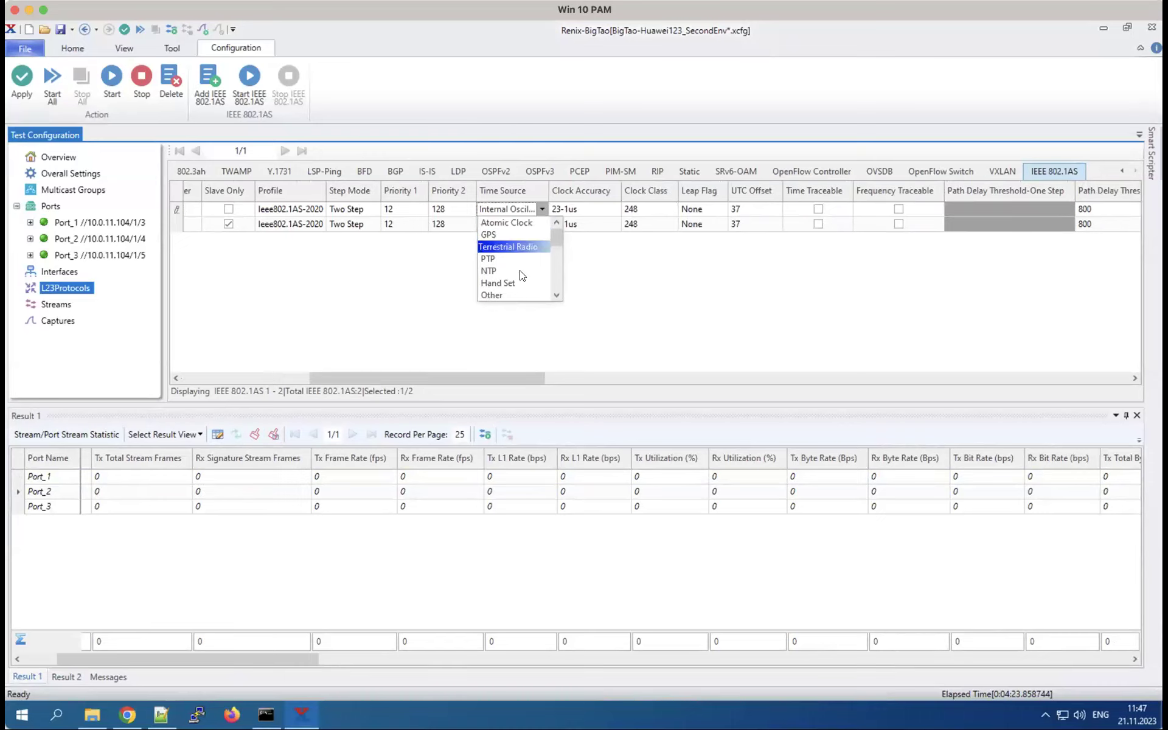
scroll(557, 256, "down", 2)
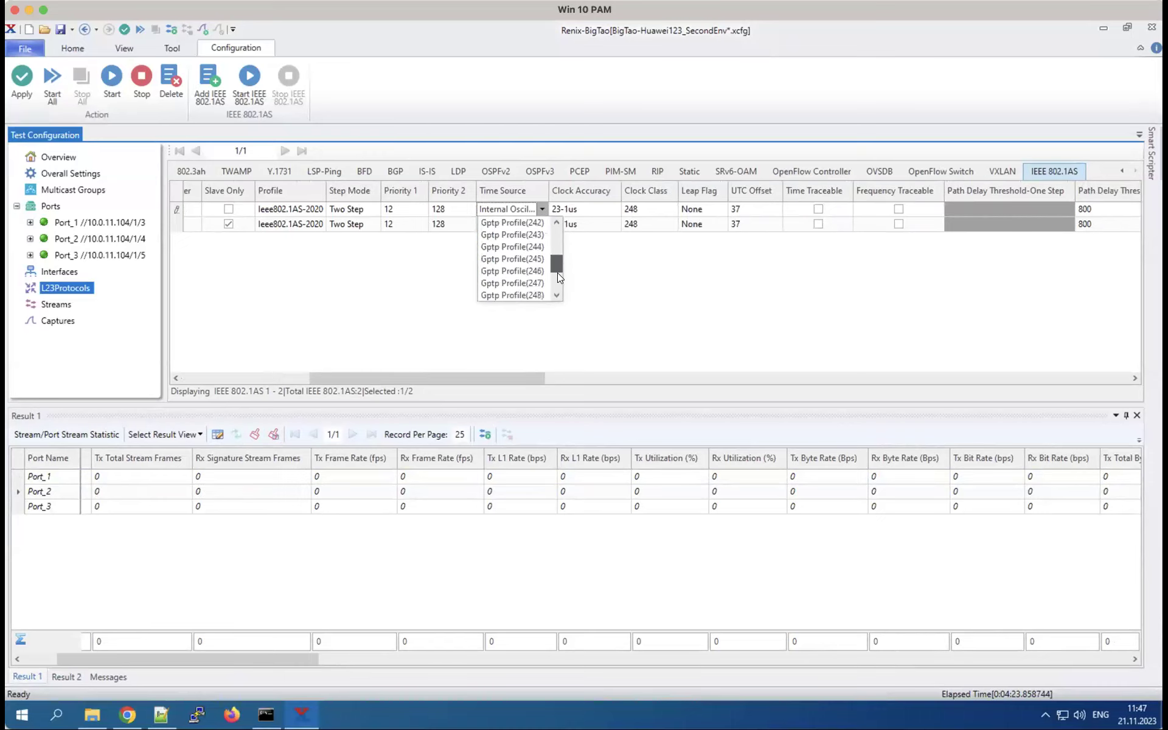
left_click(603, 289)
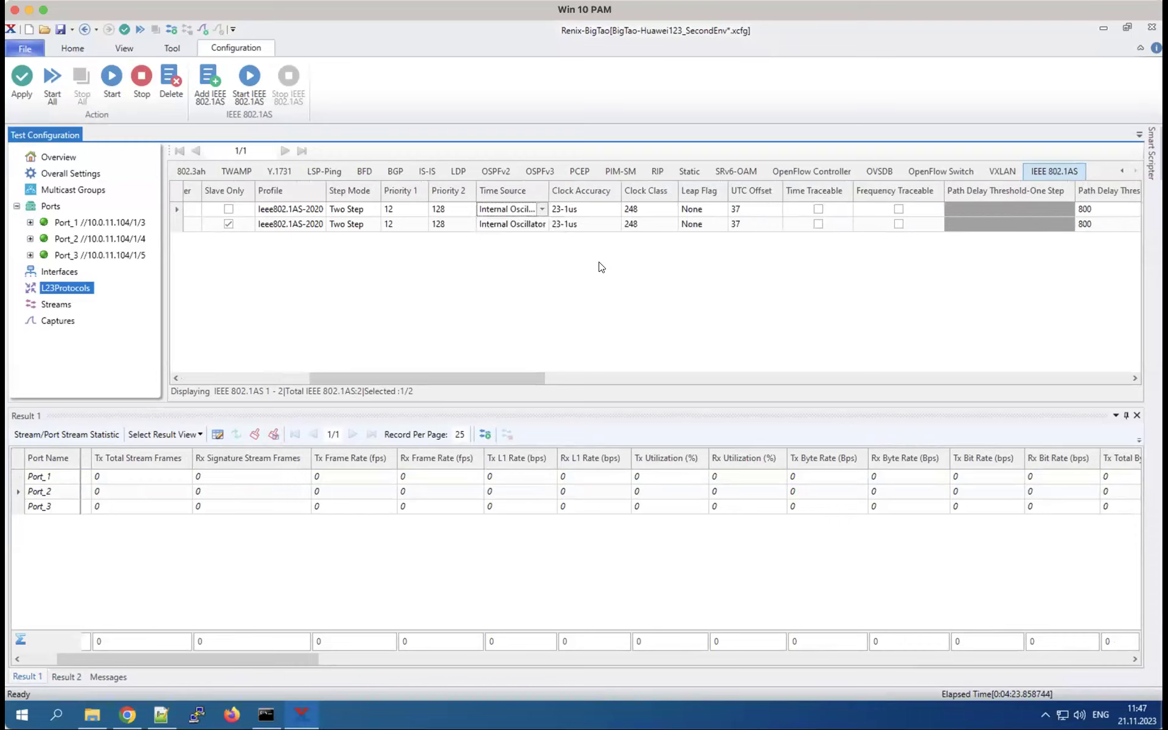
left_click(603, 210)
left_click(776, 236)
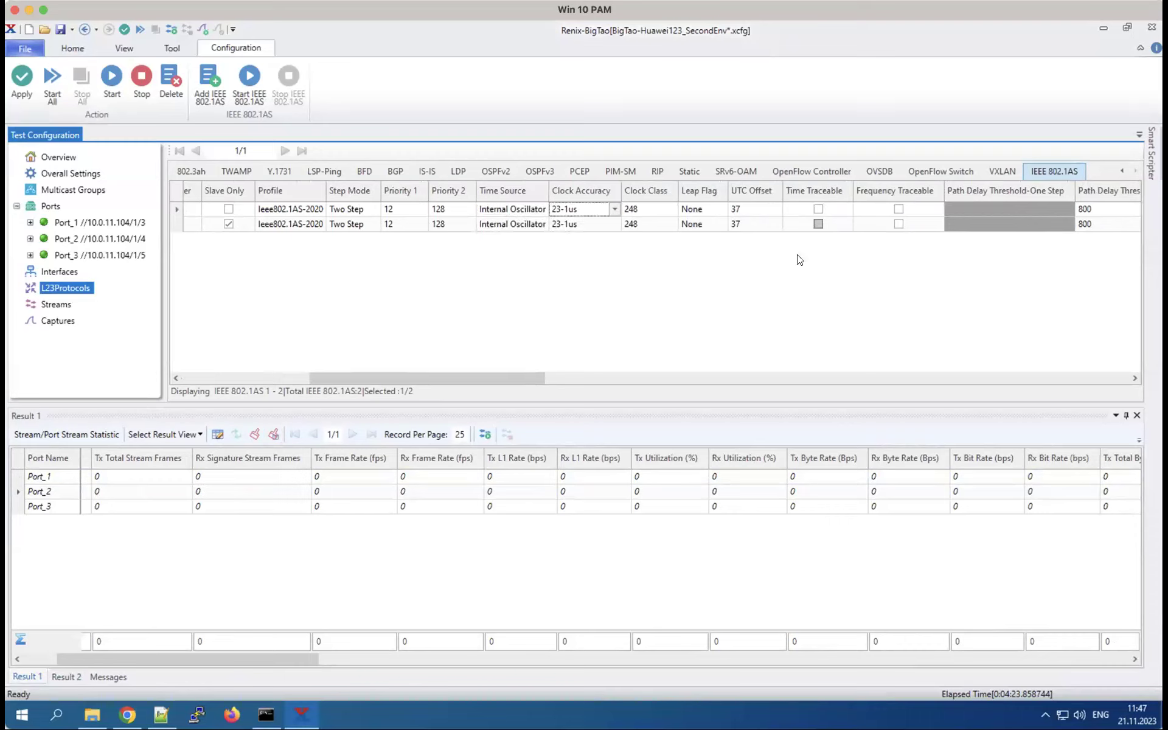
Examine the two-step Path Delay Threshold and the Log Pdelay Request Interval of Port_1's IEEE 802.1AS session
left_click_drag(529, 373, 639, 377)
left_click(662, 207)
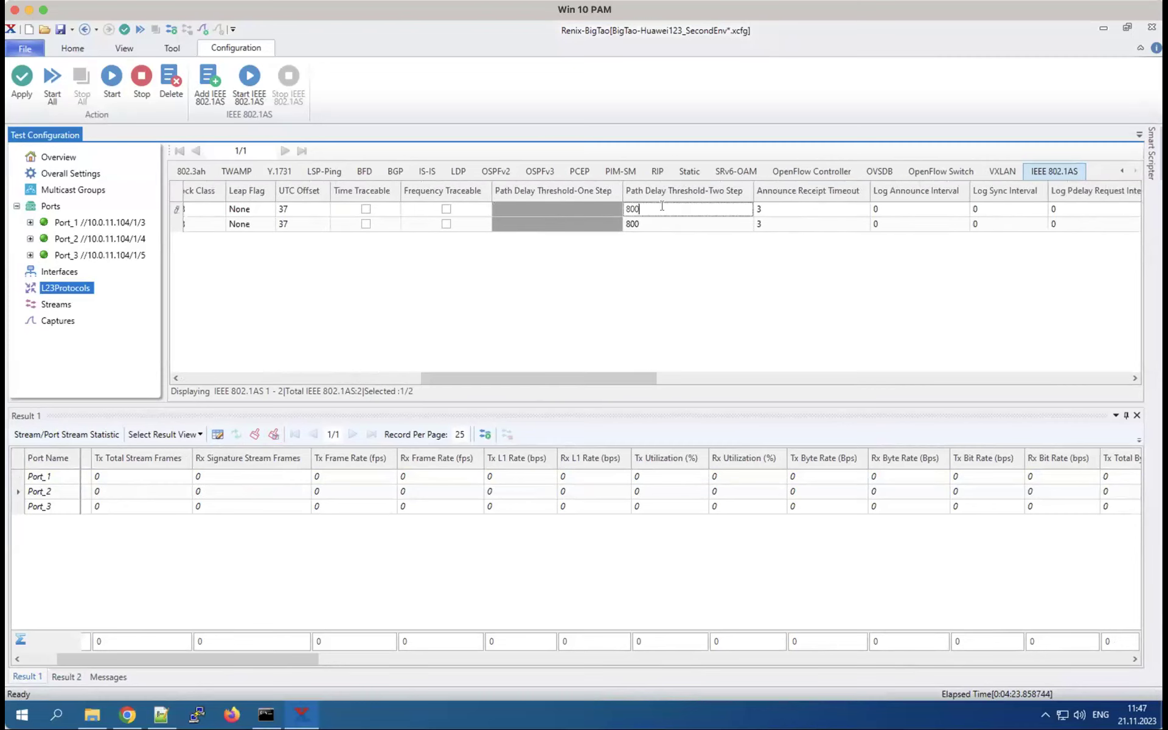
left_click_drag(602, 377, 771, 383)
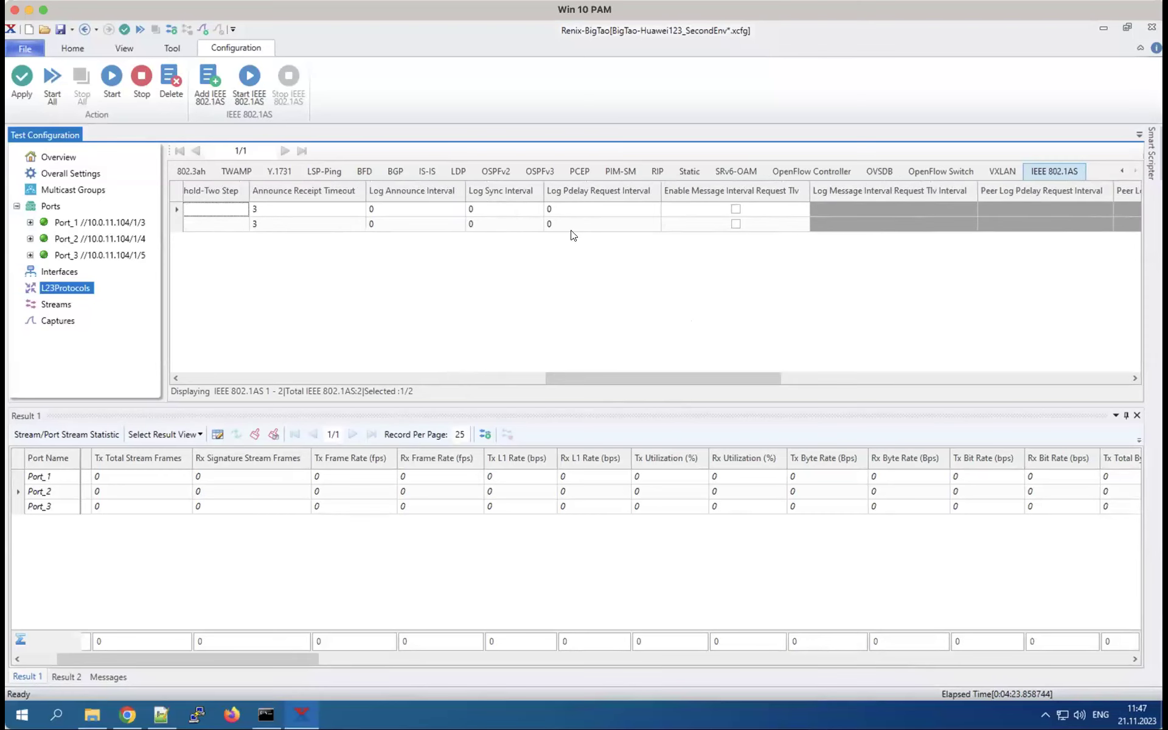
left_click(571, 209)
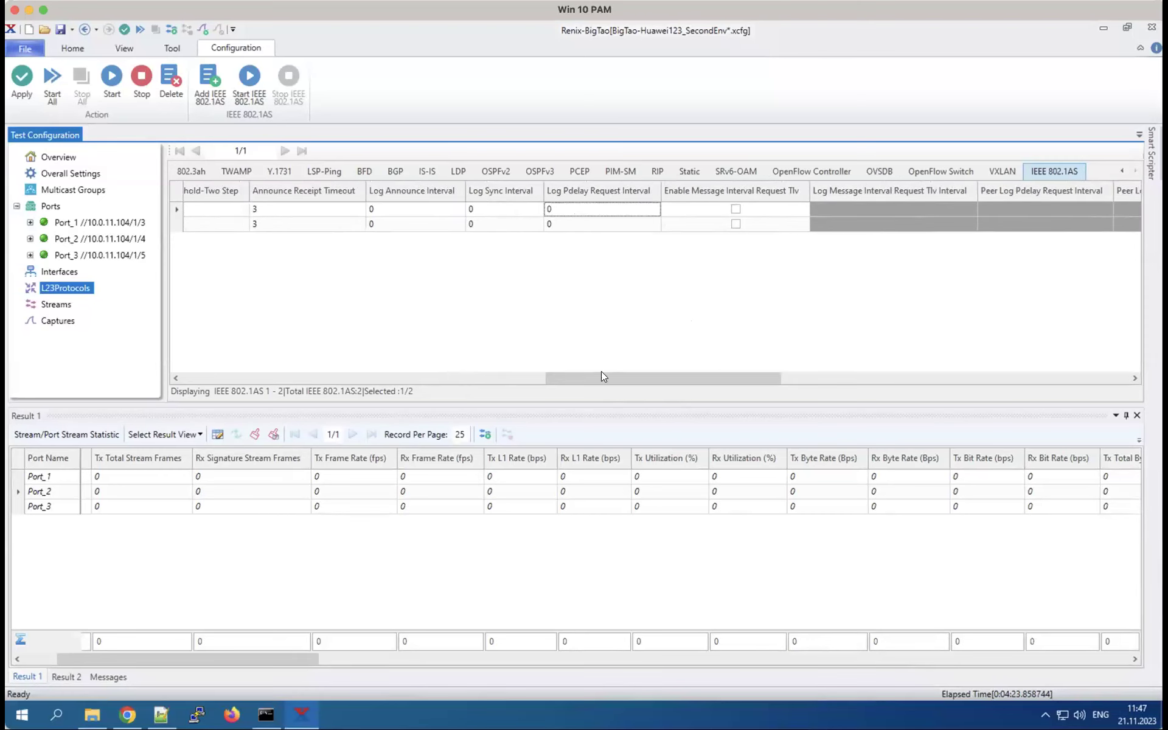
View the Correction Fields configuration of Port_1's IEEE 802.1AS session and close it without changes
left_click_drag(684, 378, 903, 377)
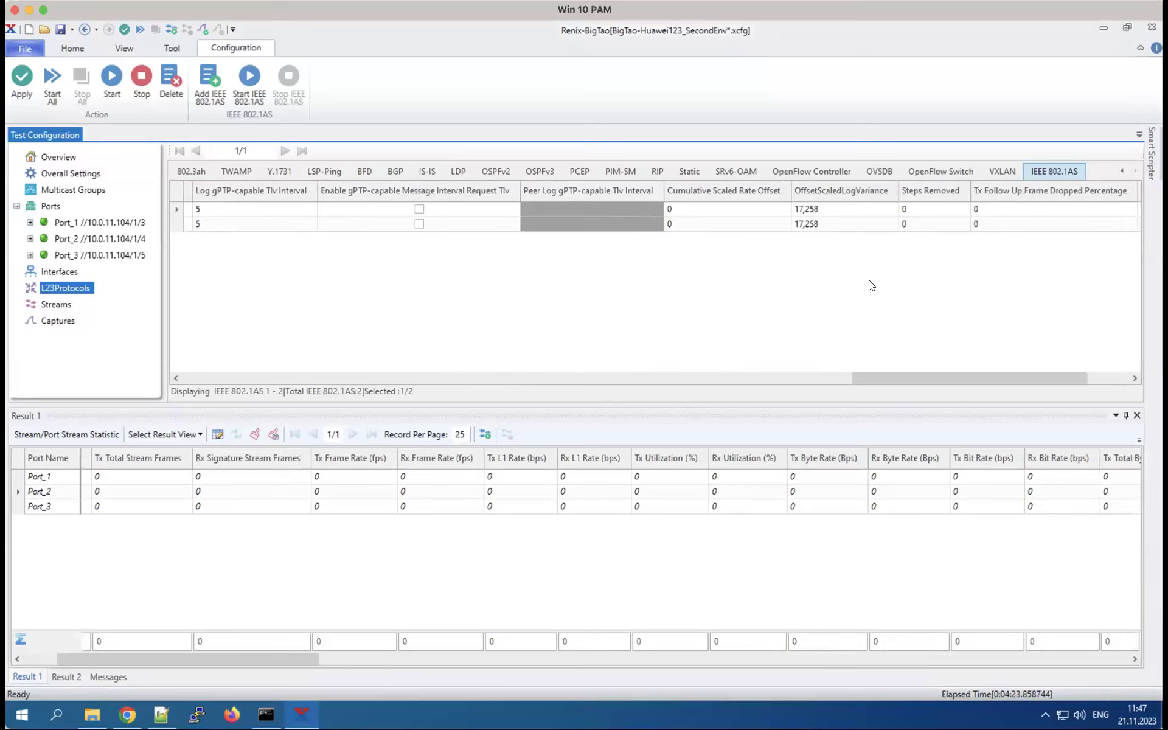
left_click_drag(997, 373, 1038, 374)
left_click(1111, 208)
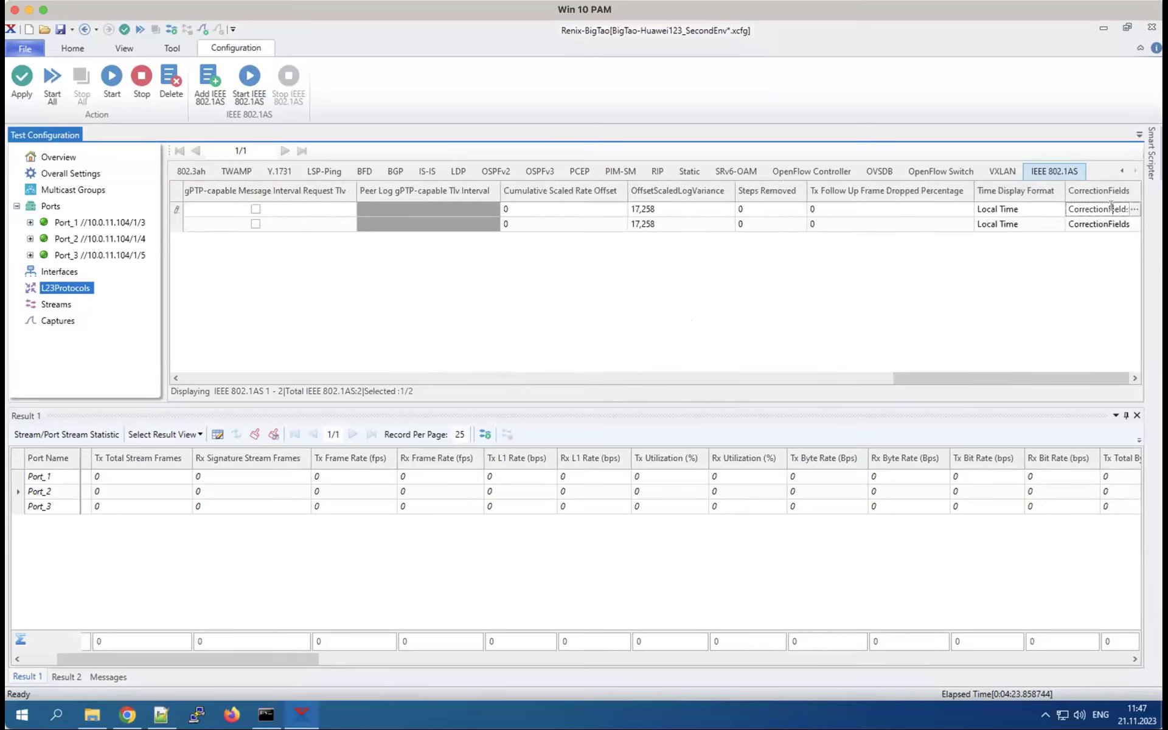
left_click(1133, 209)
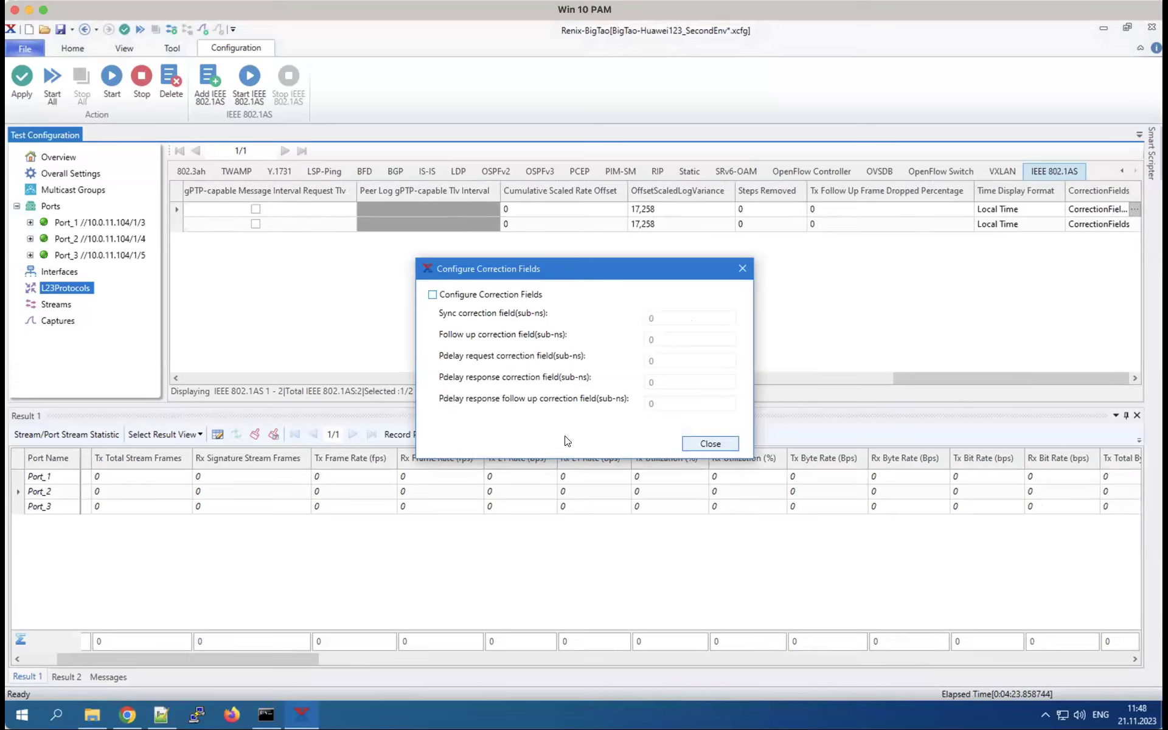
key("Return")
Start the IEEE 802.1AS sessions of Port_1 and Port_2
left_click_drag(1053, 378, 223, 316)
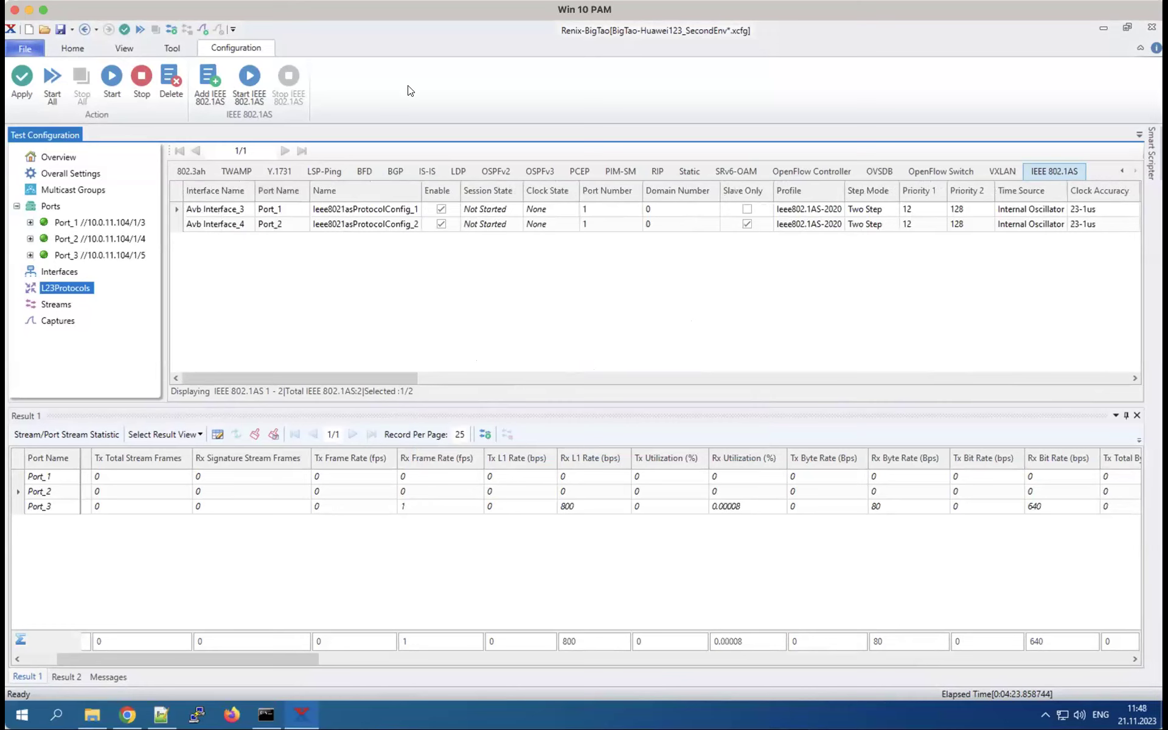
left_click(249, 84)
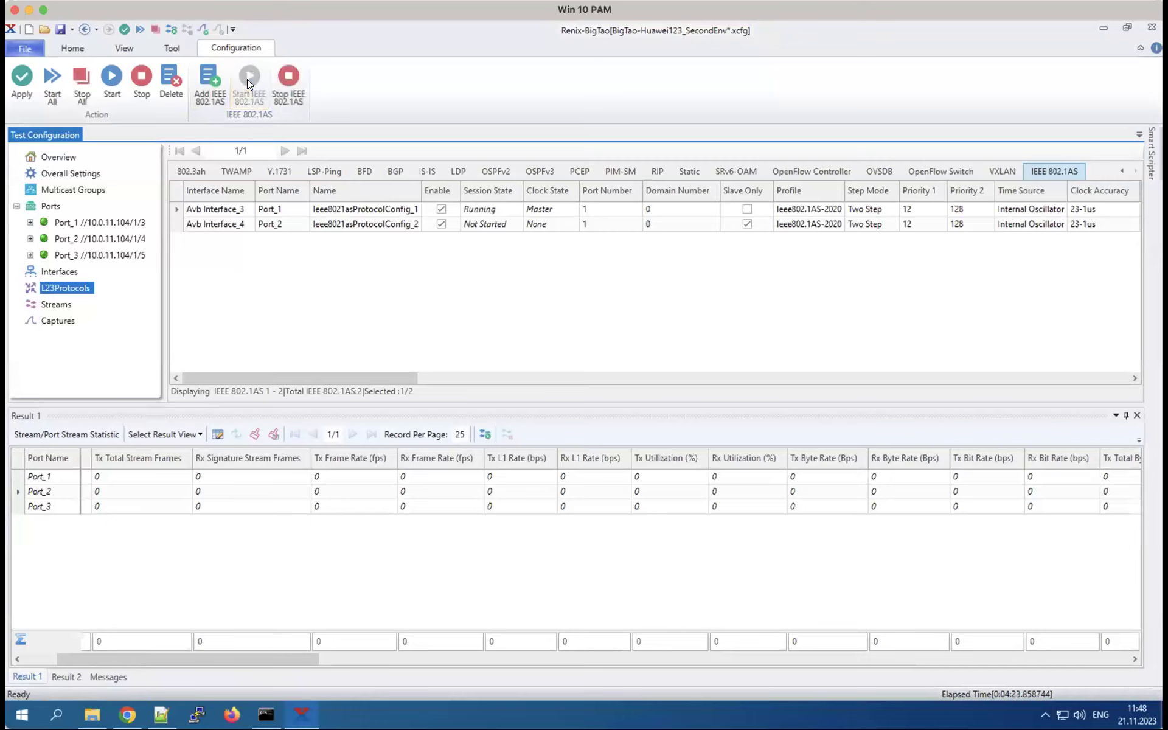
left_click(224, 226)
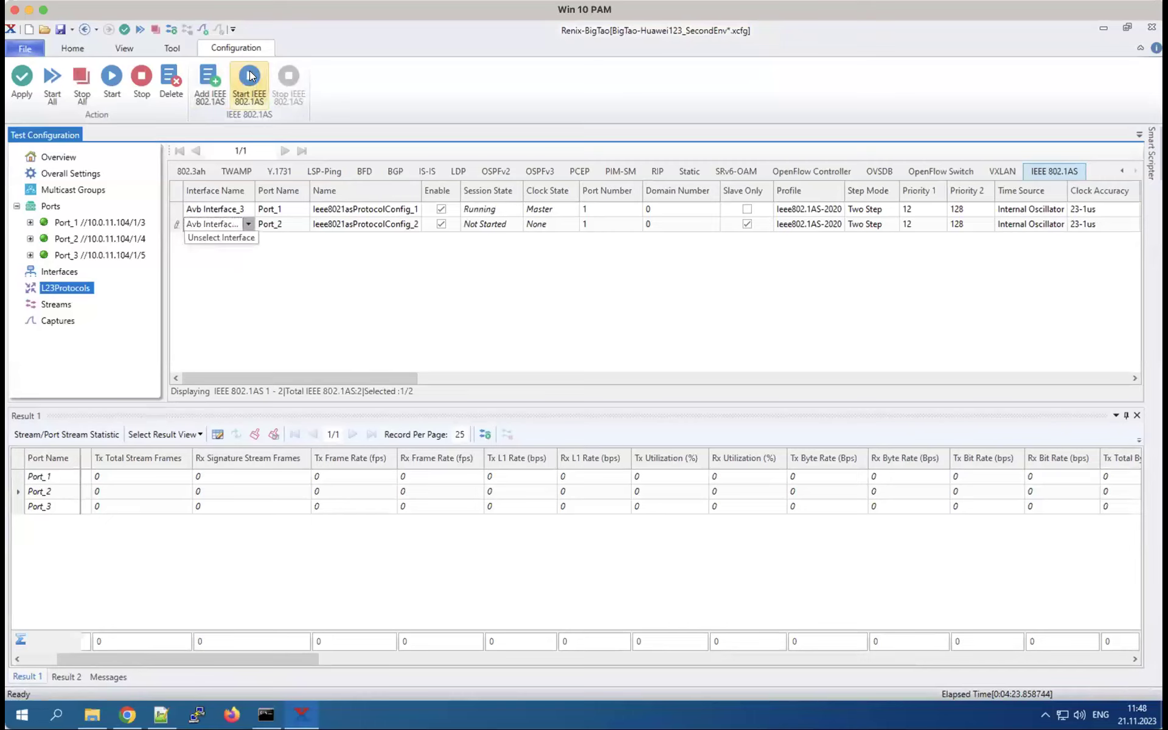
left_click(249, 76)
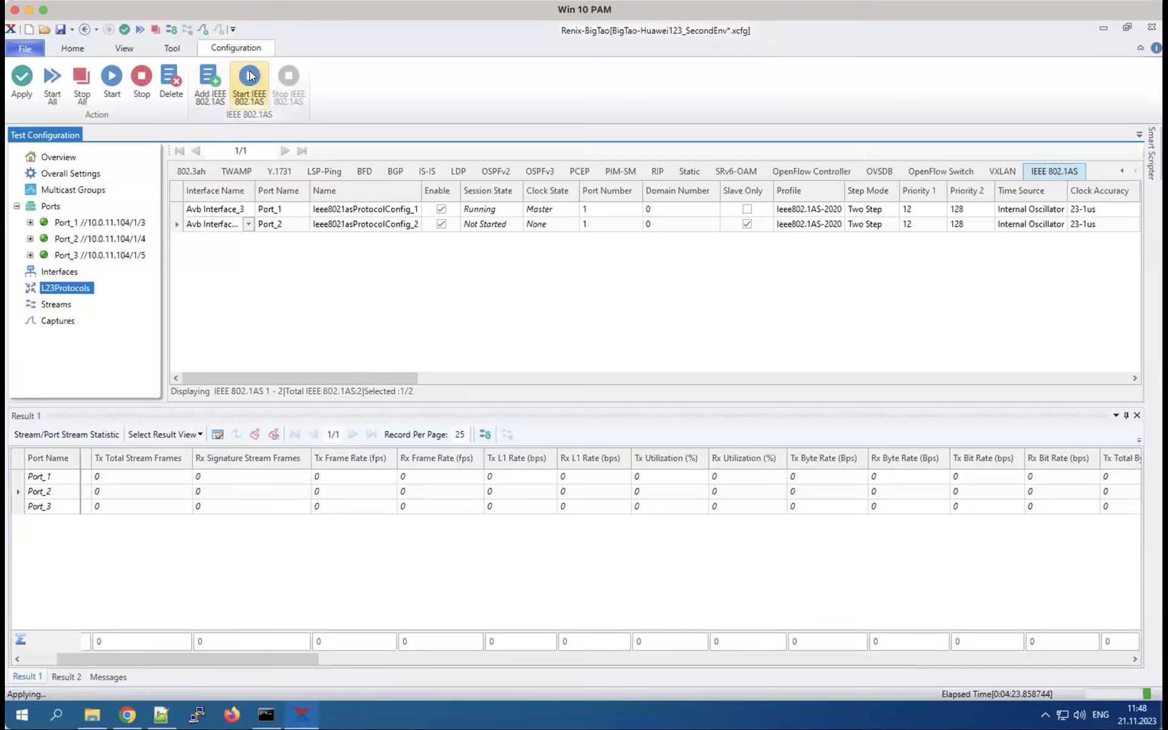
left_click(224, 211)
left_click(222, 208)
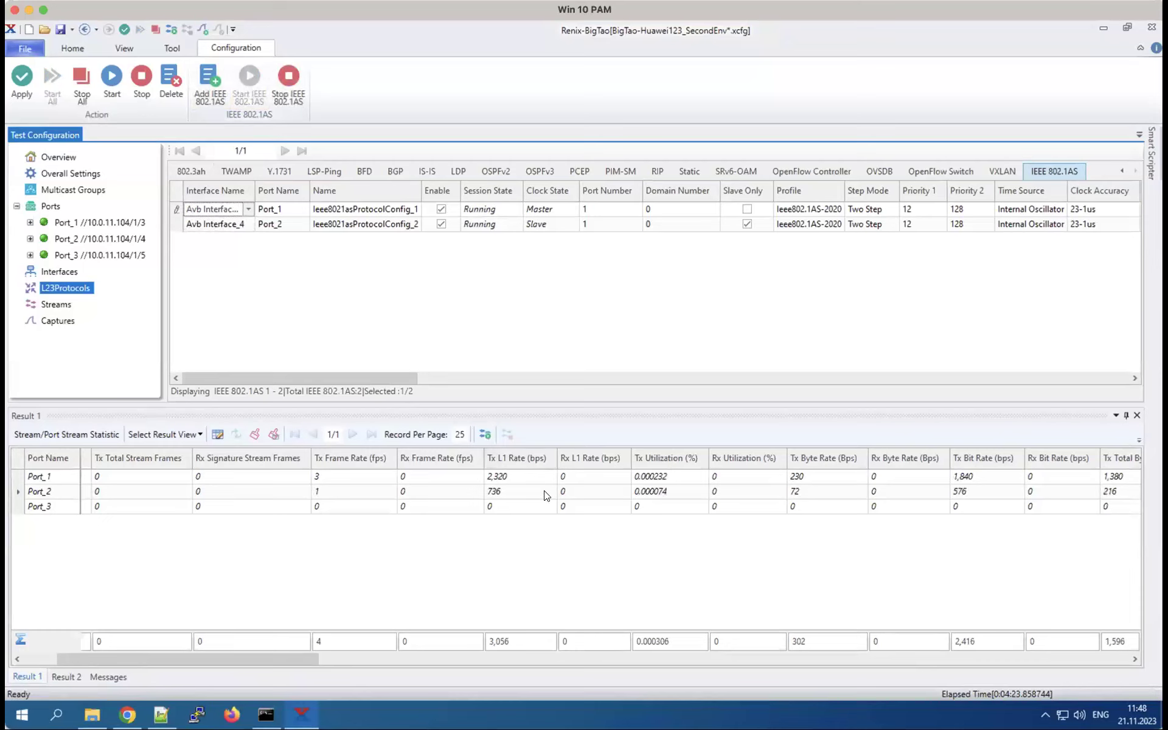
Check the Tx L1 Rate of Port_1 and Port_2 in Result 1 and the Clock State of Port_1's session
left_click(504, 478)
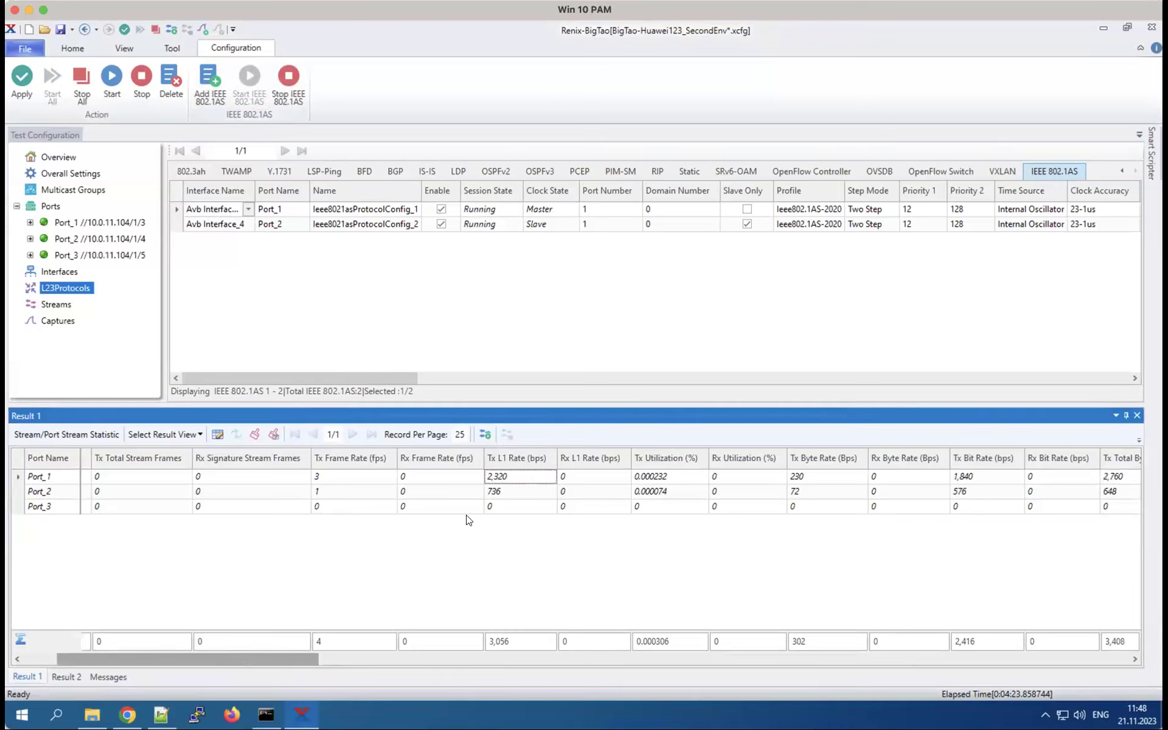
left_click(522, 490)
left_click(514, 478)
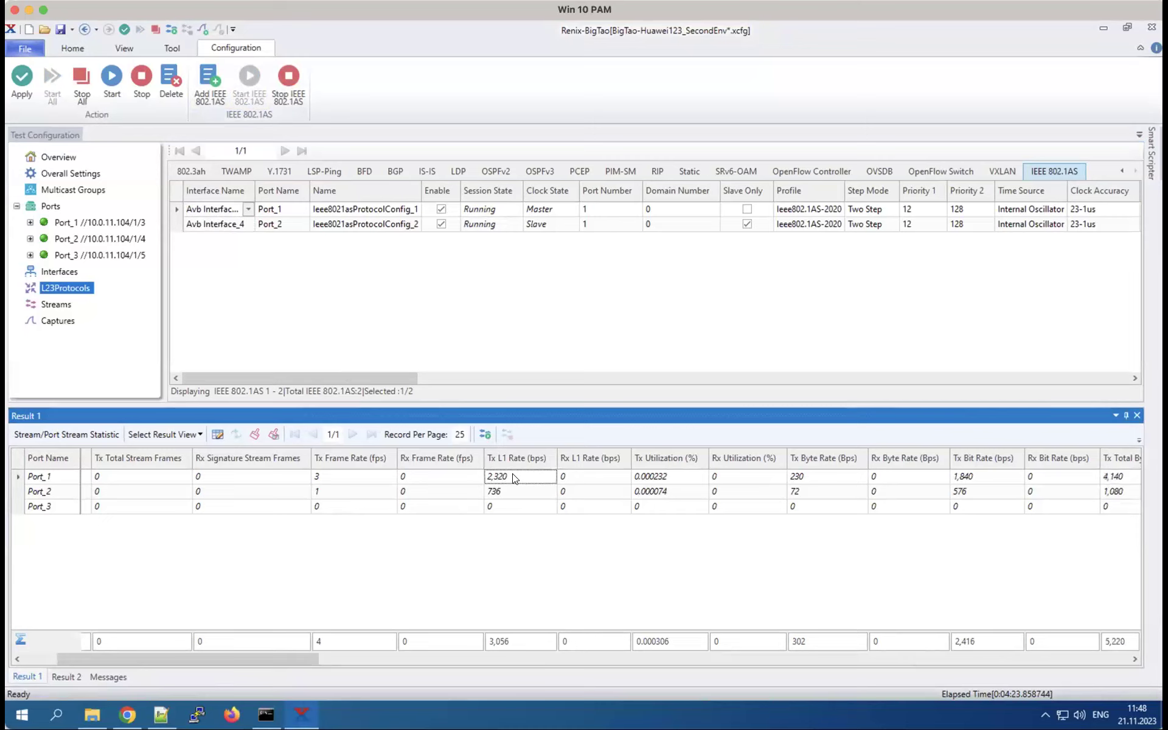
left_click(399, 284)
left_click(552, 209)
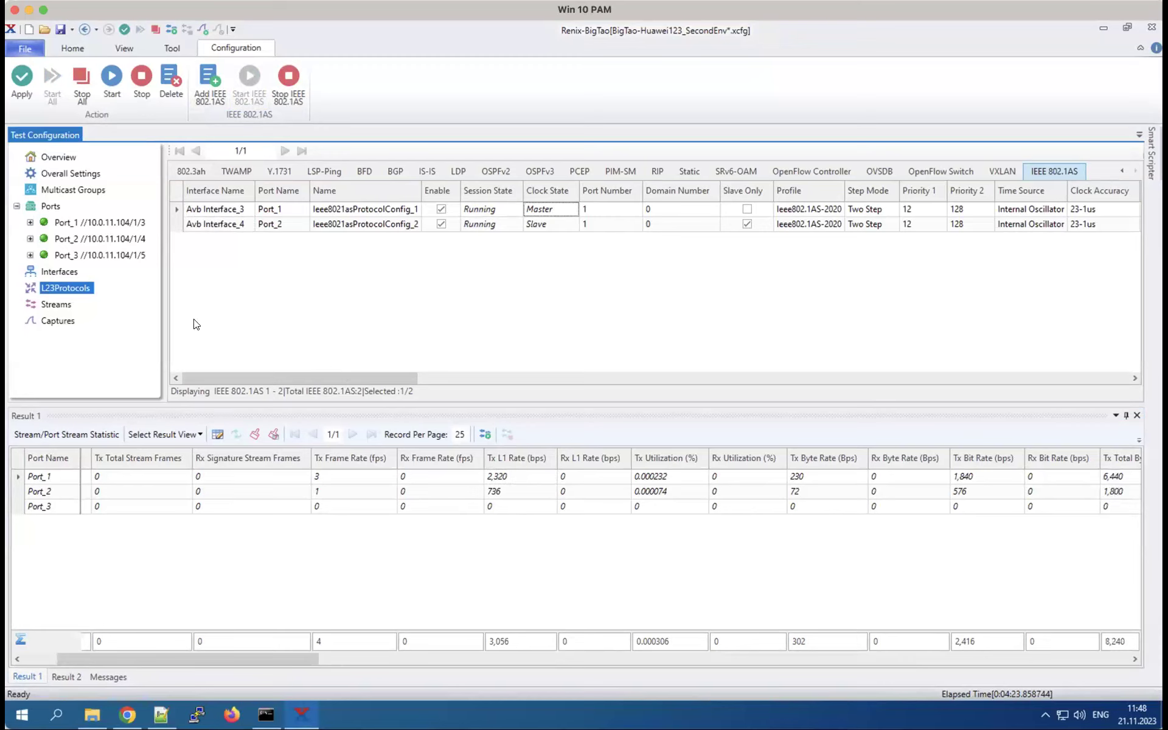
Open the TSN Frame Pre-emption Wizard and maximize its window
left_click(76, 47)
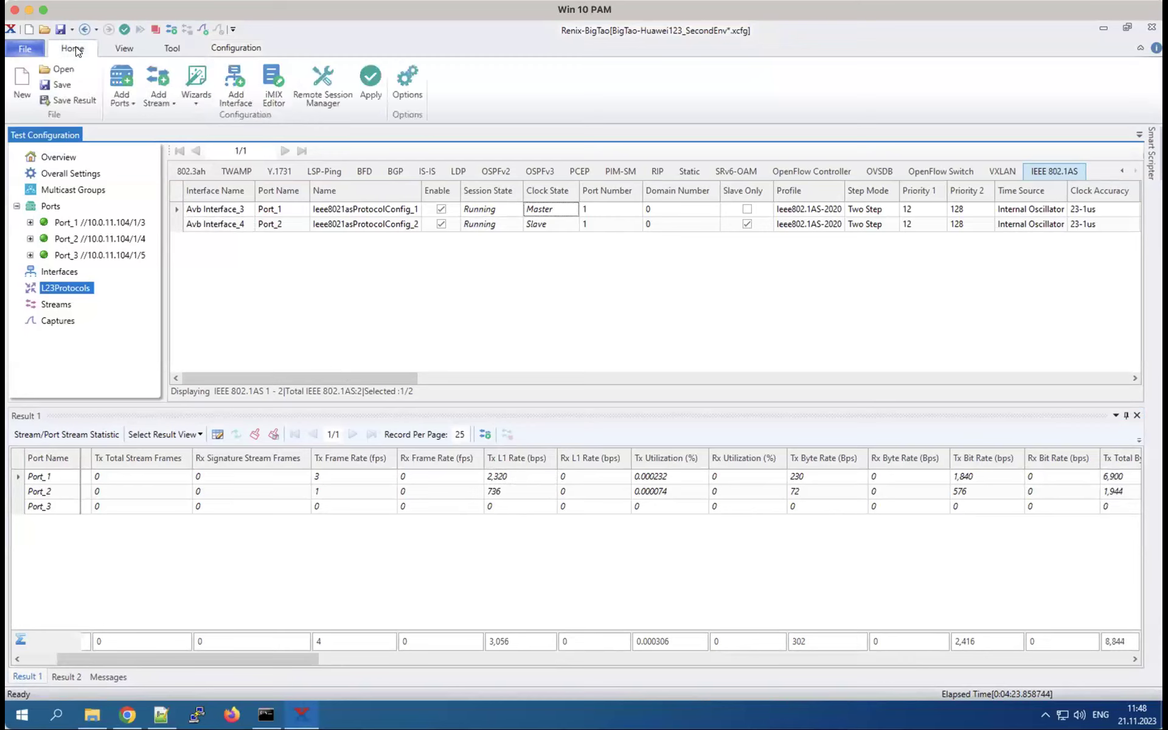
left_click(197, 104)
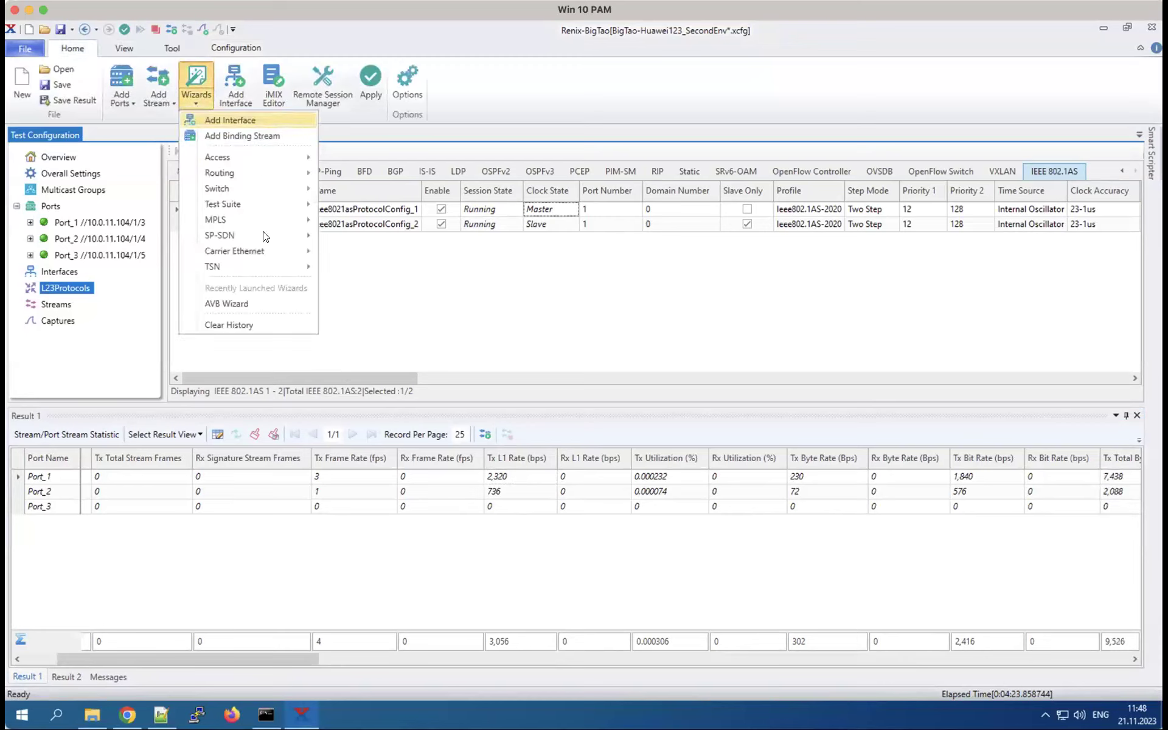
mouse_move(221, 263)
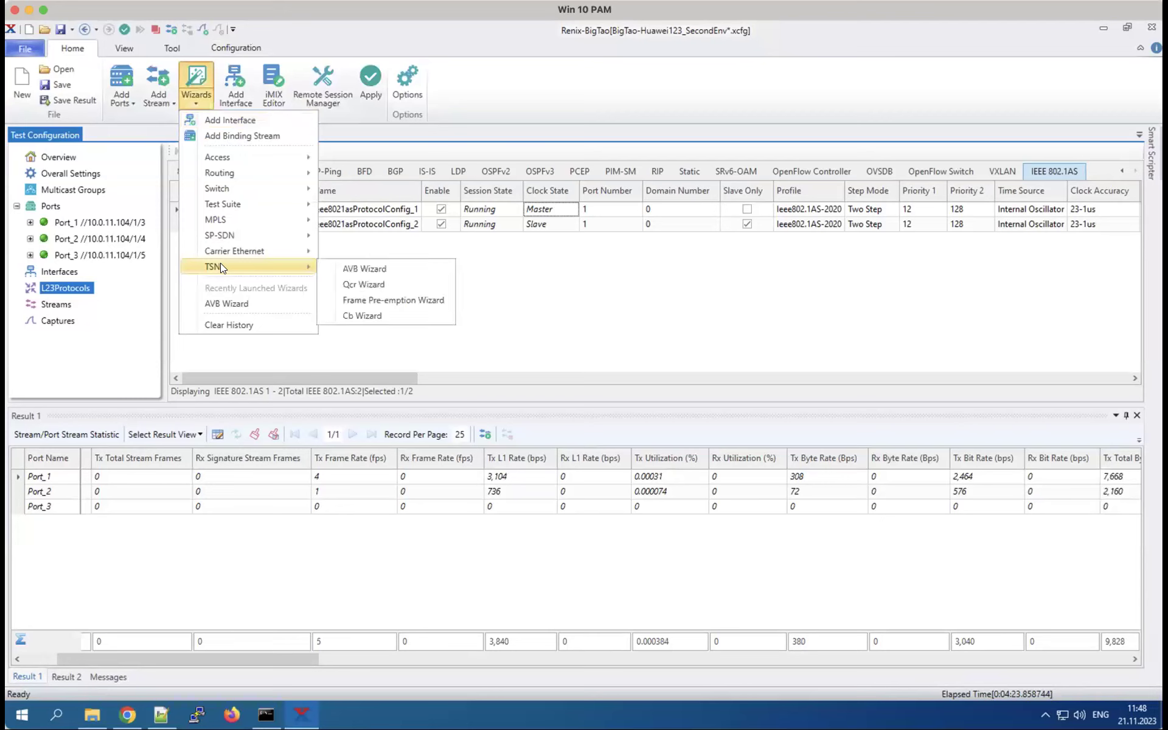
left_click(434, 306)
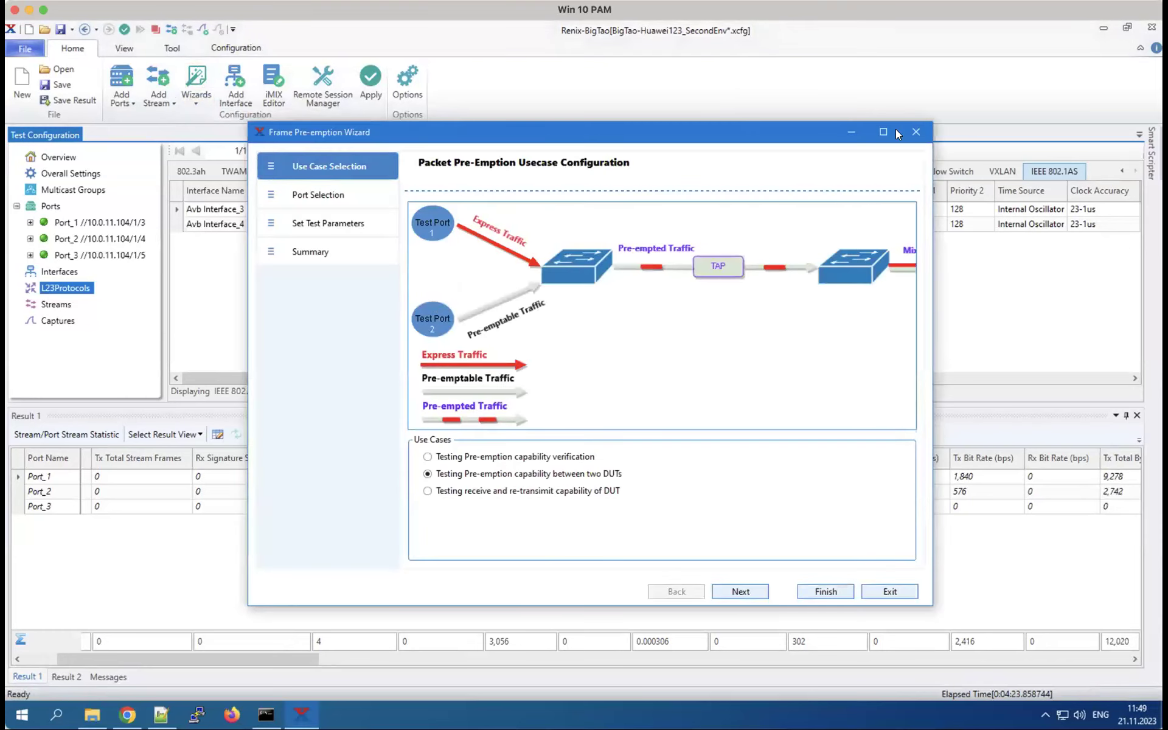
left_click(885, 131)
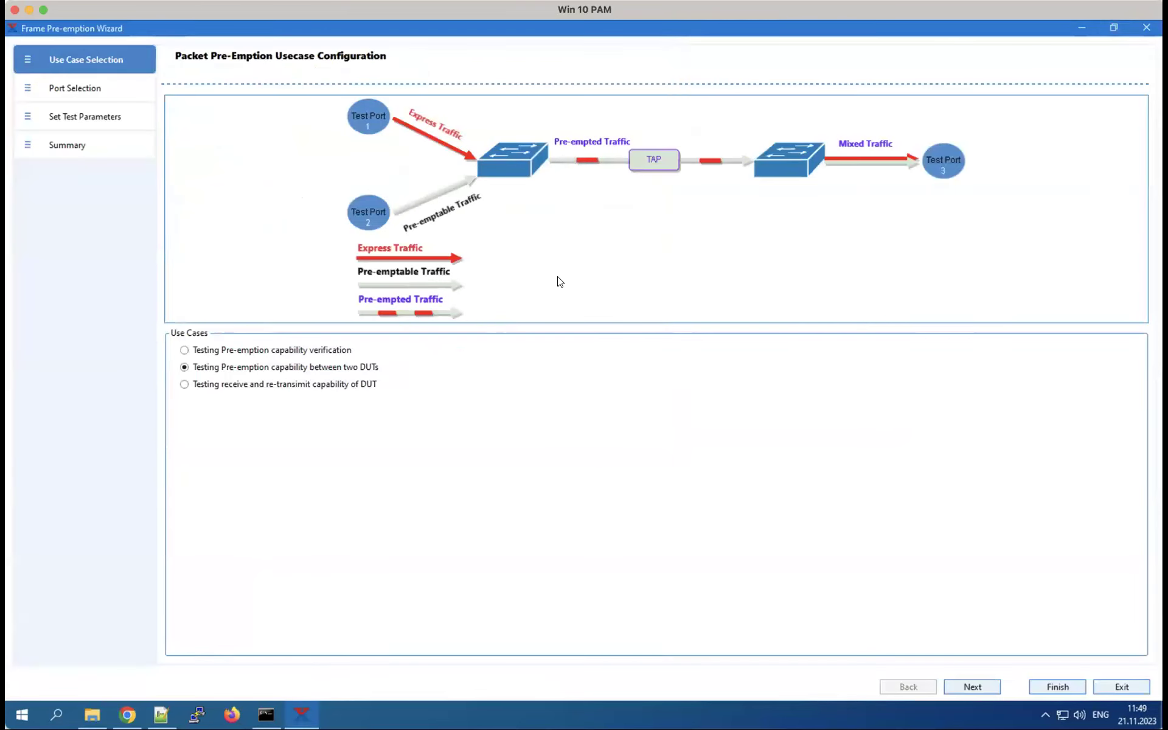